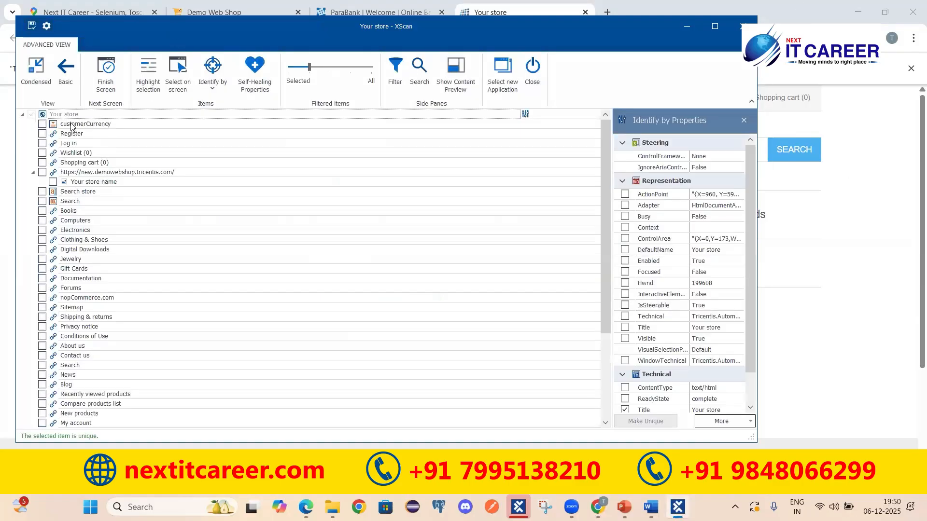
pyautogui.click(70, 136)
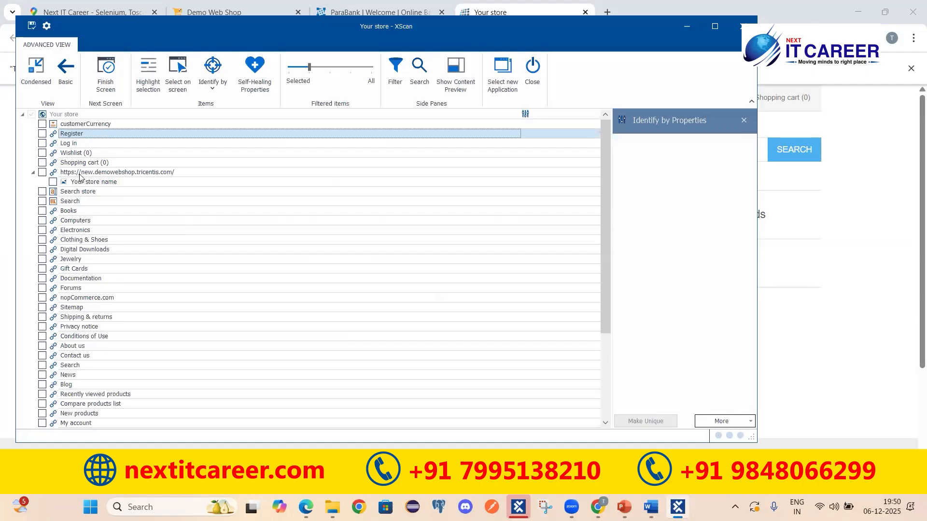
pyautogui.press('Down')
pyautogui.press('Down')
pyautogui.press('Down')
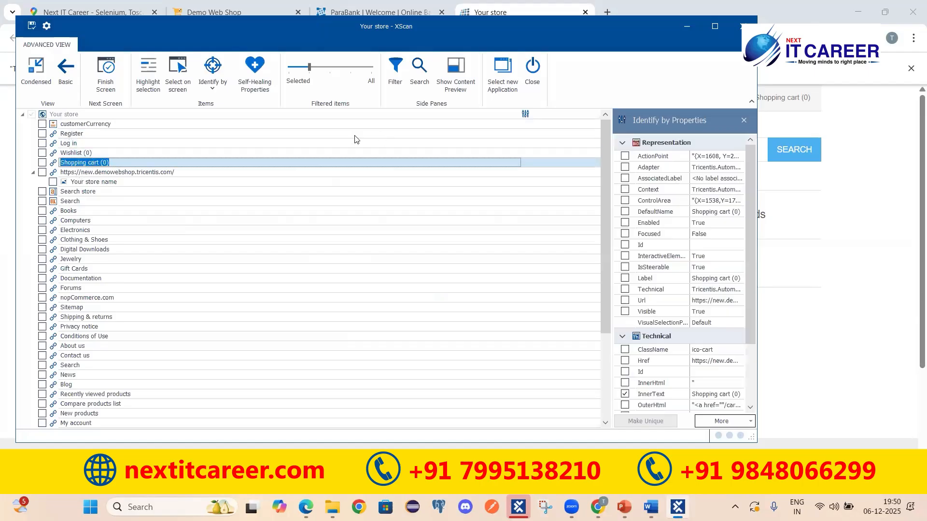
pyautogui.click(74, 135)
pyautogui.press('Down')
pyautogui.press('Down')
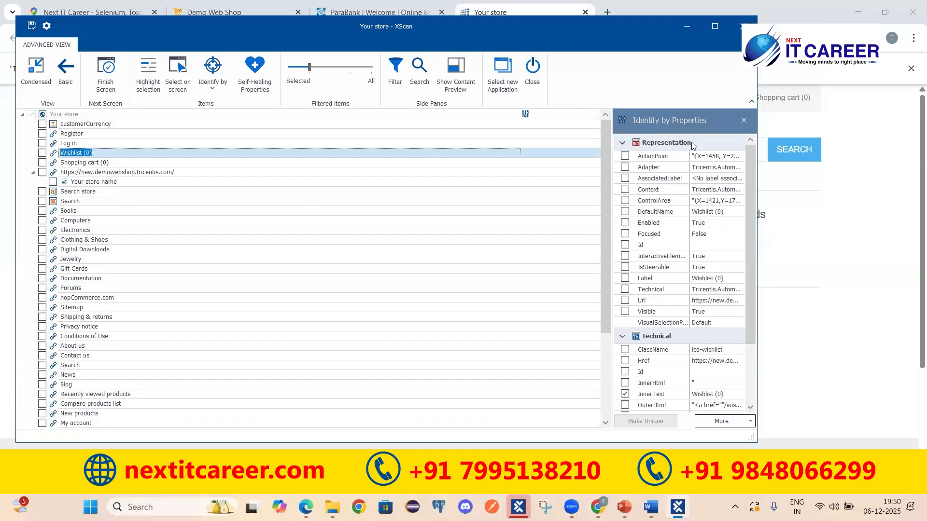
pyautogui.click(886, 132)
pyautogui.moveTo(170, 28); pyautogui.dragTo(170, 43)
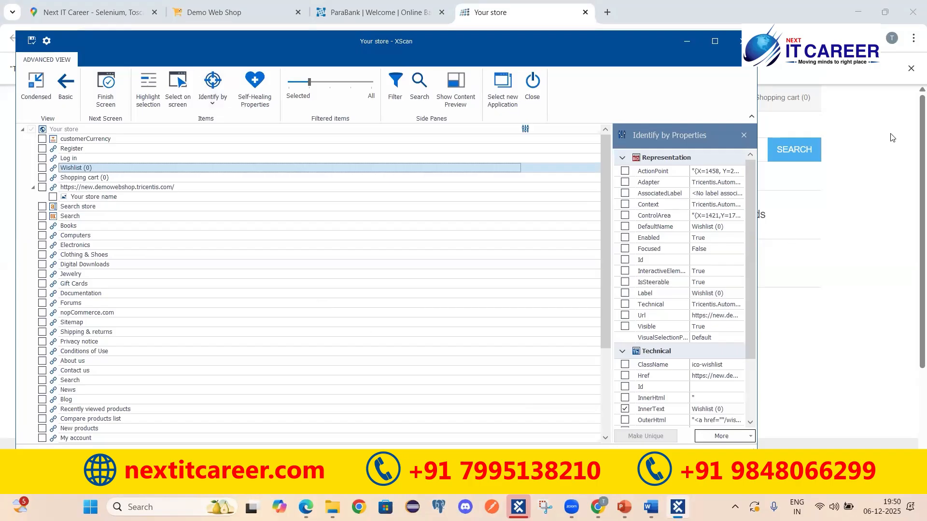
pyautogui.moveTo(170, 45); pyautogui.dragTo(196, 84)
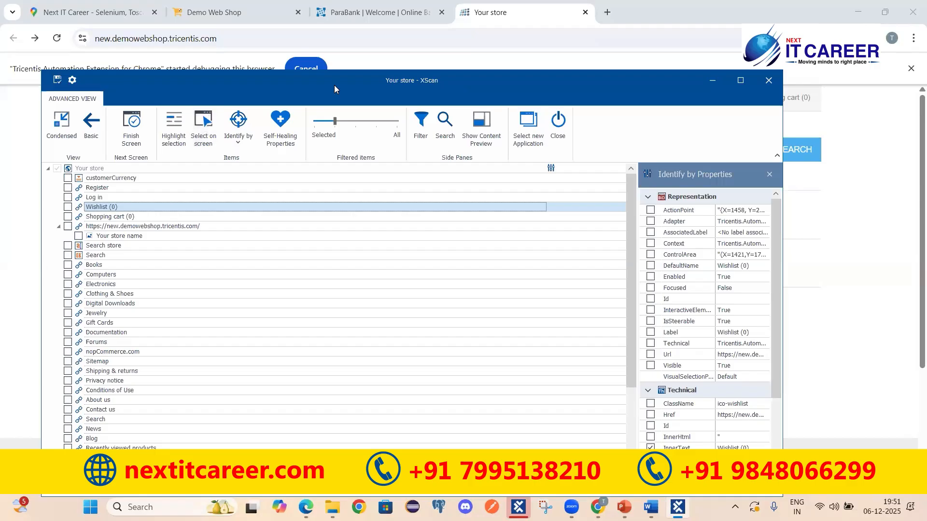
pyautogui.moveTo(334, 85); pyautogui.dragTo(376, 152)
pyautogui.click(460, 100)
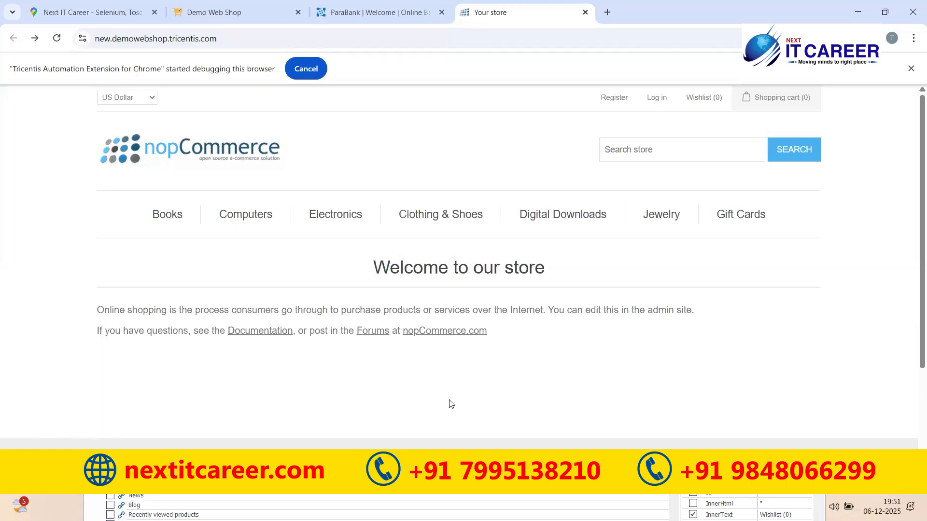
pyautogui.click(449, 515)
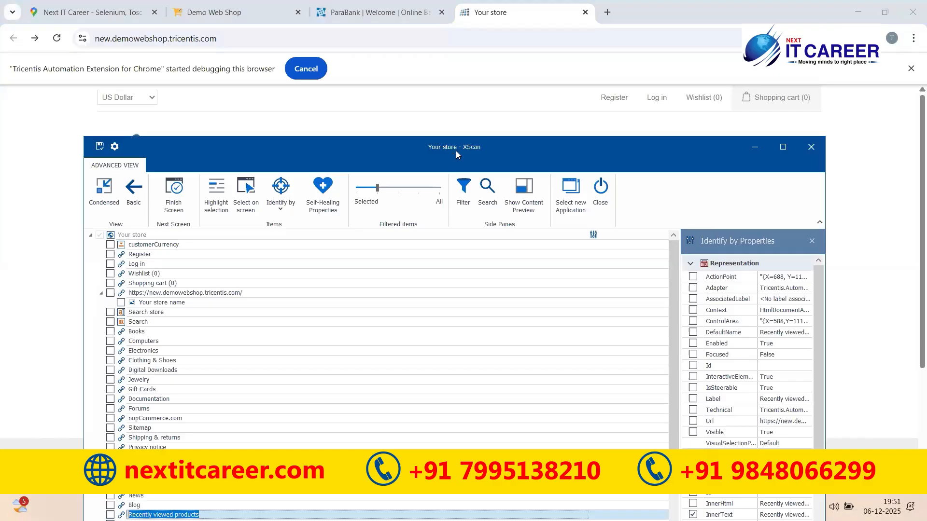
# Pick the Log in and Register links directly on the nopCommerce store page
pyautogui.click(243, 194)
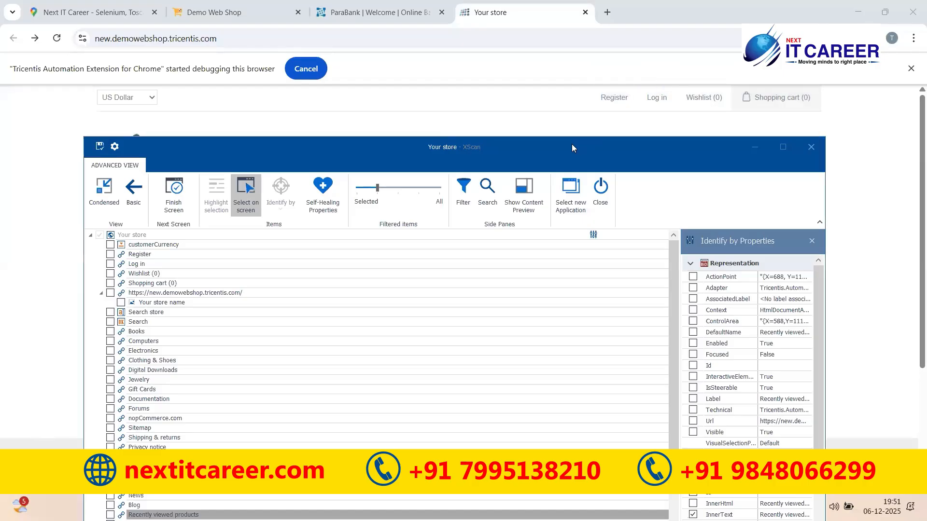
pyautogui.moveTo(572, 147); pyautogui.dragTo(535, 342)
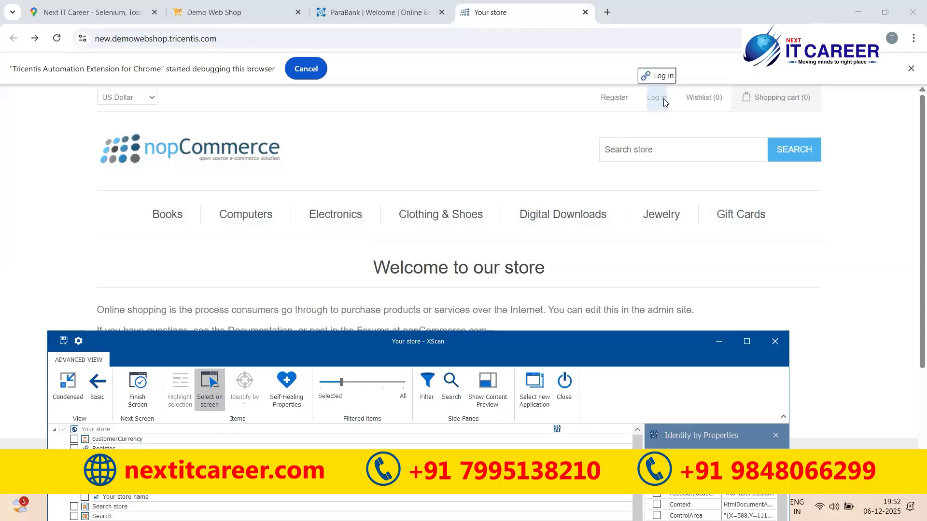
pyautogui.click(660, 100)
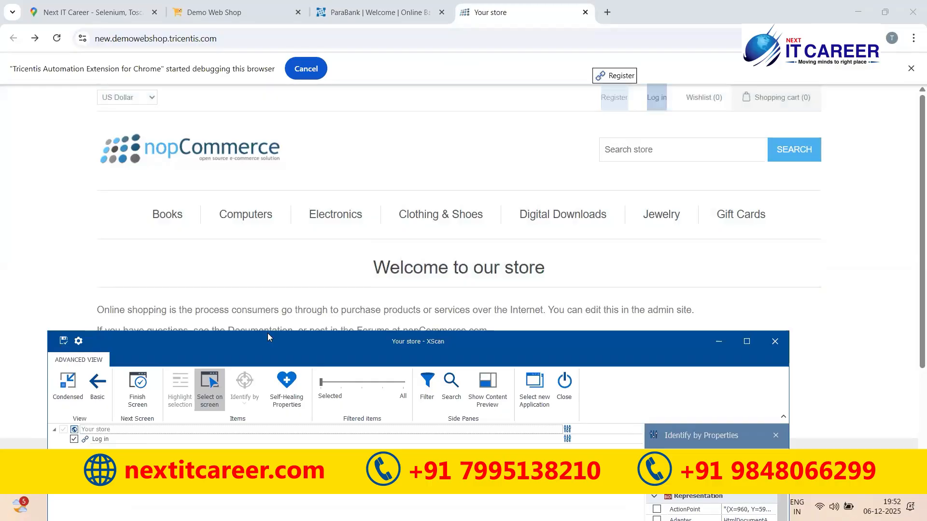
pyautogui.click(609, 100)
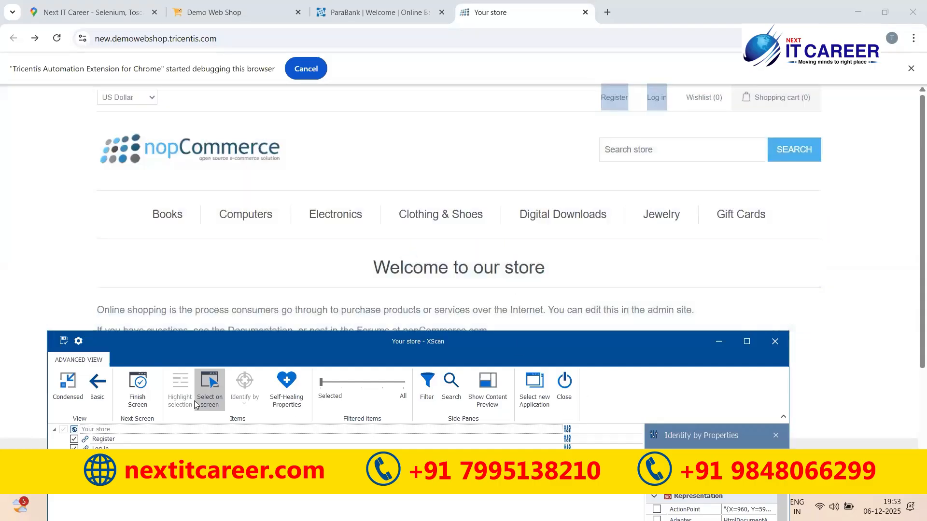
# Review the Log in and Register control properties, then save the Your store module and close XScan
pyautogui.click(306, 340)
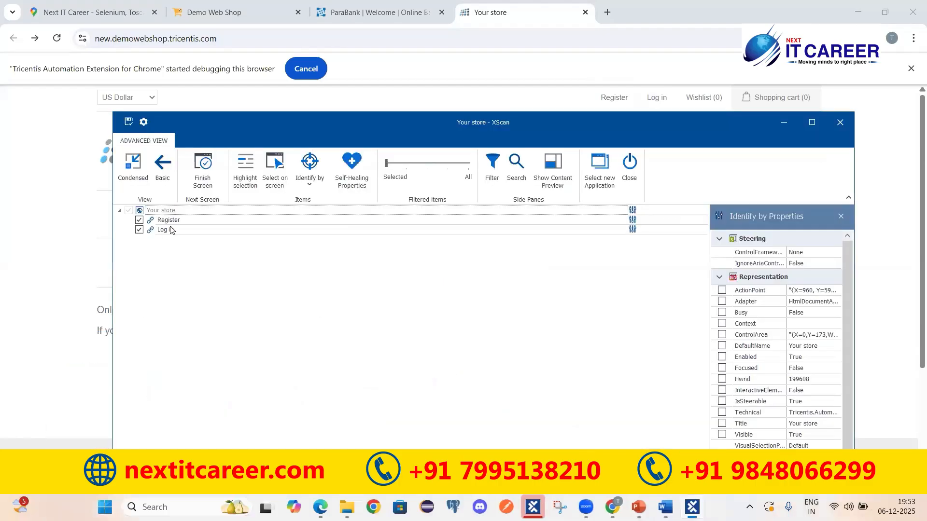
pyautogui.click(251, 231)
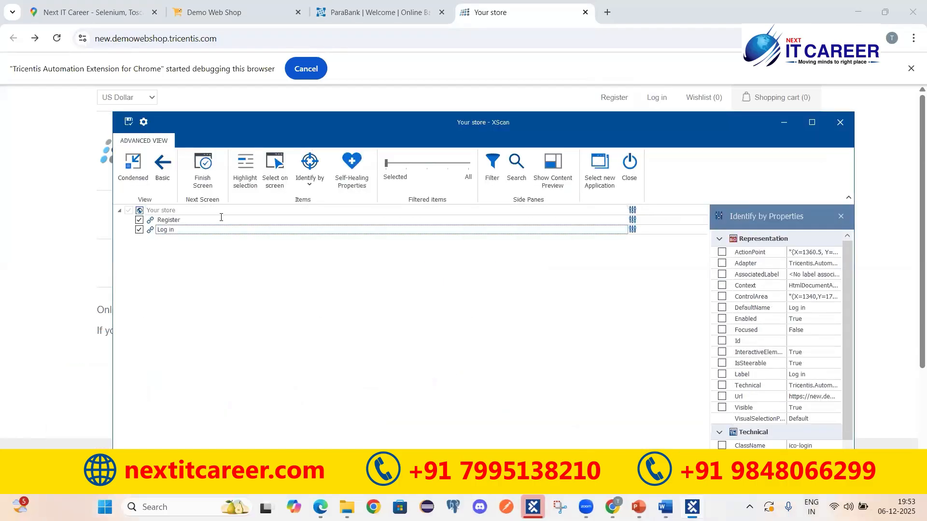
pyautogui.click(164, 220)
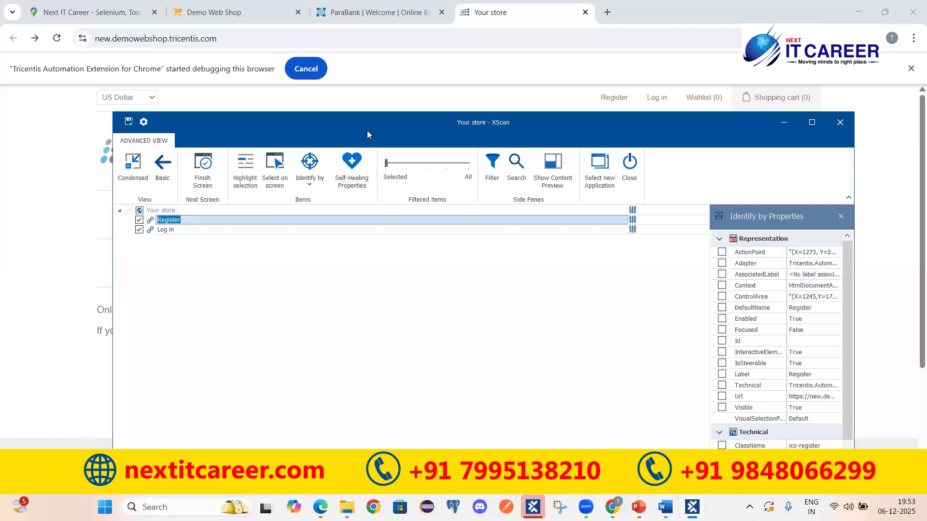
pyautogui.moveTo(368, 131); pyautogui.dragTo(347, 117)
pyautogui.click(159, 216)
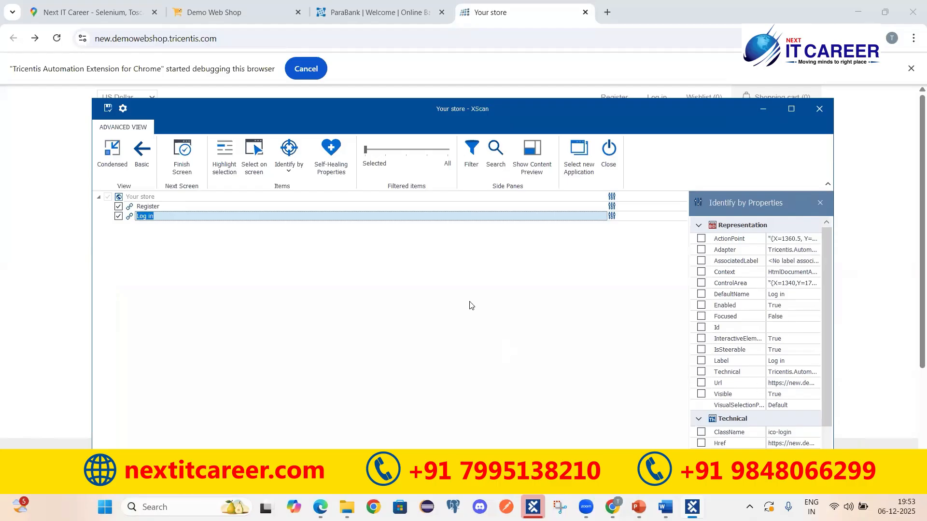
pyautogui.click(106, 110)
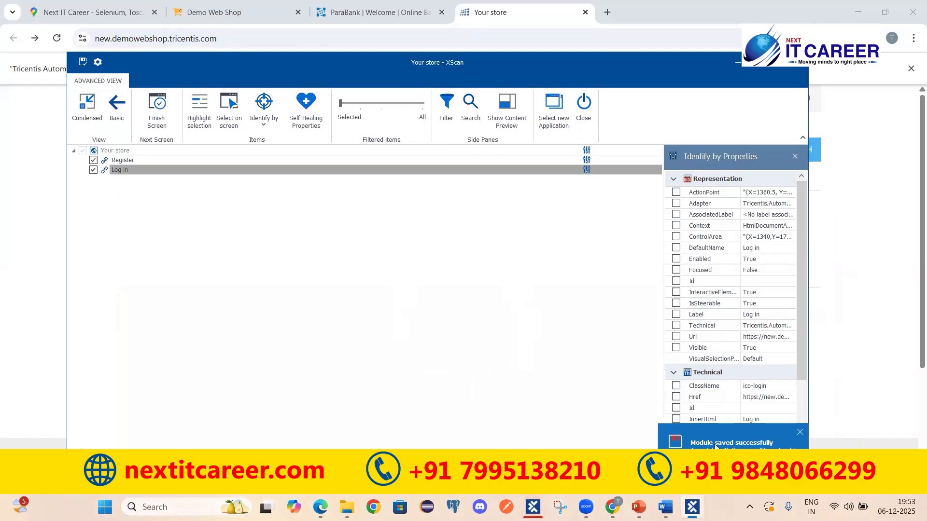
pyautogui.click(789, 68)
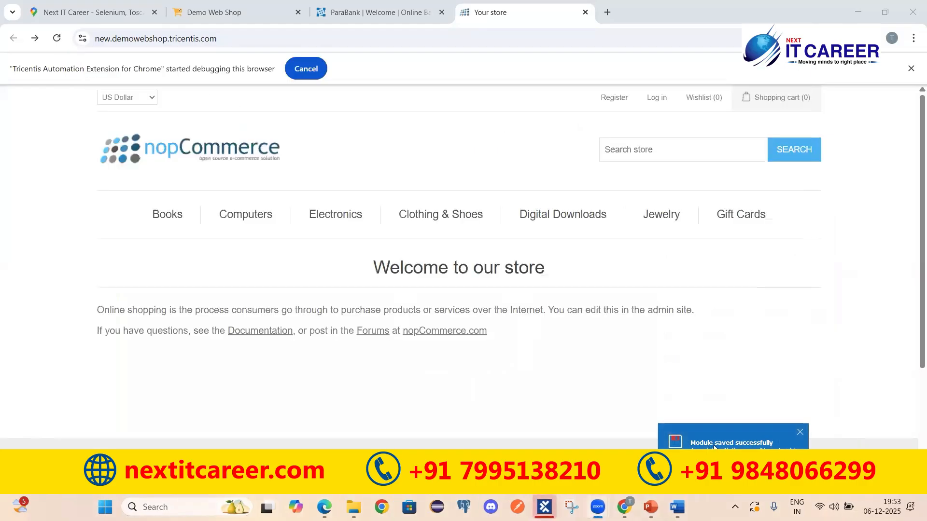
# Expand the Modules folder in Tosca Commander and open the Your store module
pyautogui.click(545, 507)
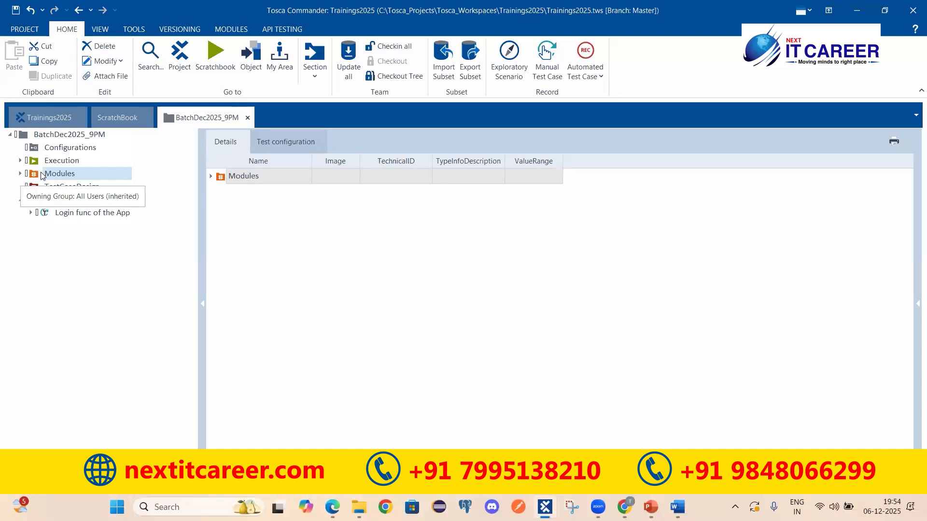
pyautogui.rightClick(41, 175)
pyautogui.moveTo(75, 206)
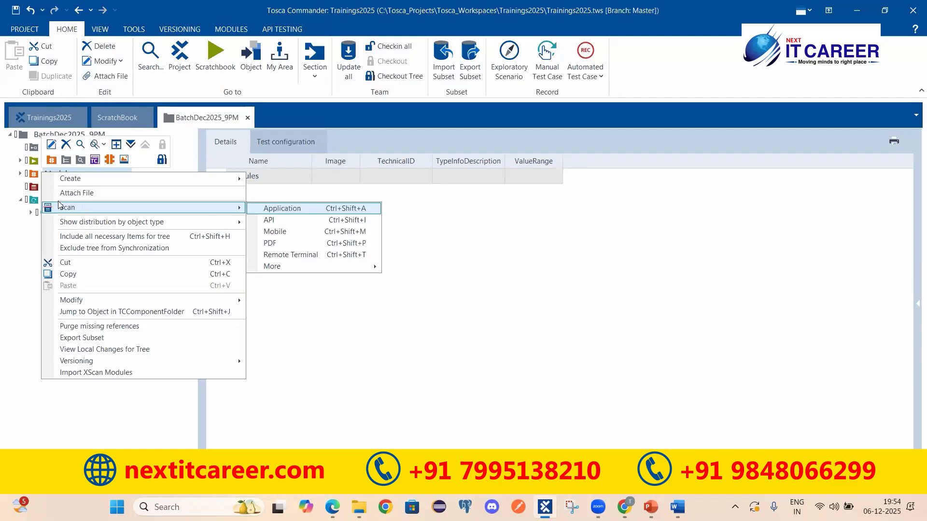
pyautogui.click(20, 174)
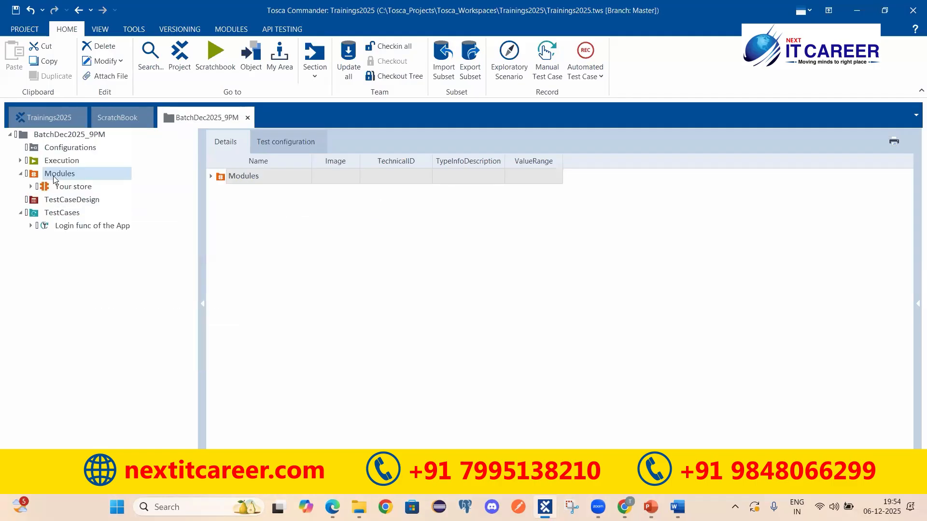
pyautogui.click(49, 187)
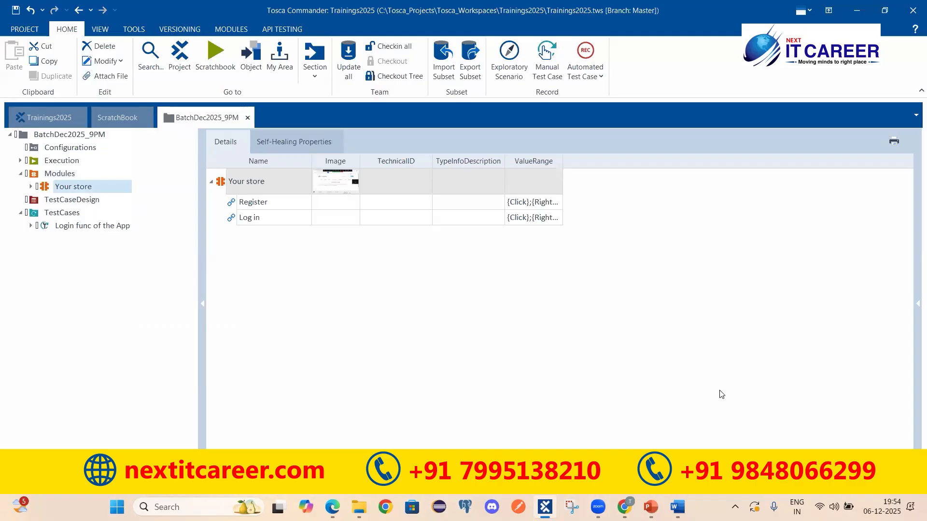
# Inspect the Register and Log in controls and view the module's captured page screenshot
pyautogui.click(250, 206)
pyautogui.click(259, 218)
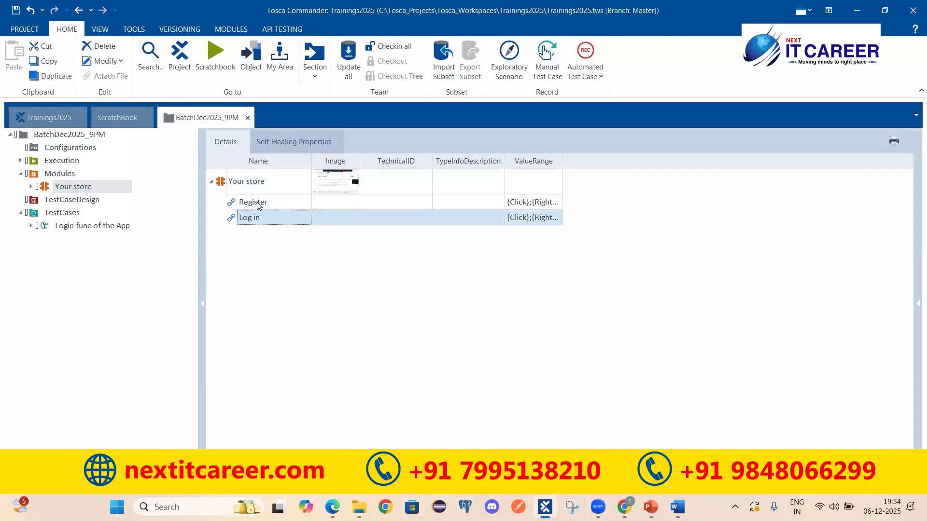
pyautogui.click(333, 180)
pyautogui.click(333, 179)
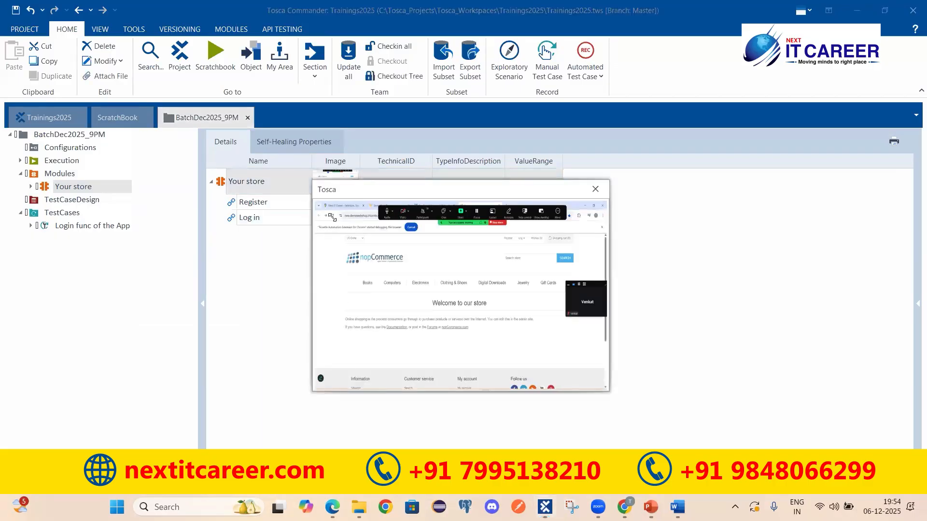
pyautogui.click(596, 190)
# Recheck the Register and Log in rows, then expand the Login func of the App test case
pyautogui.click(245, 202)
pyautogui.click(256, 217)
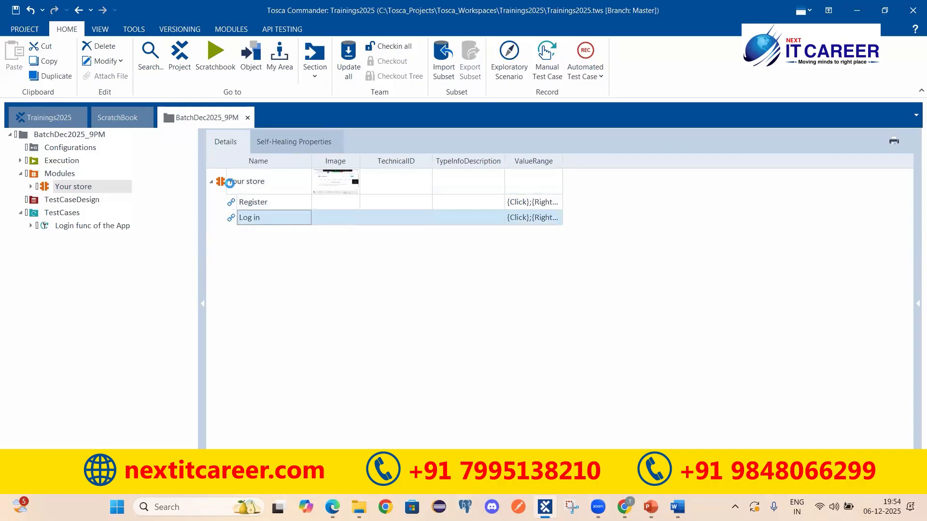
pyautogui.click(229, 182)
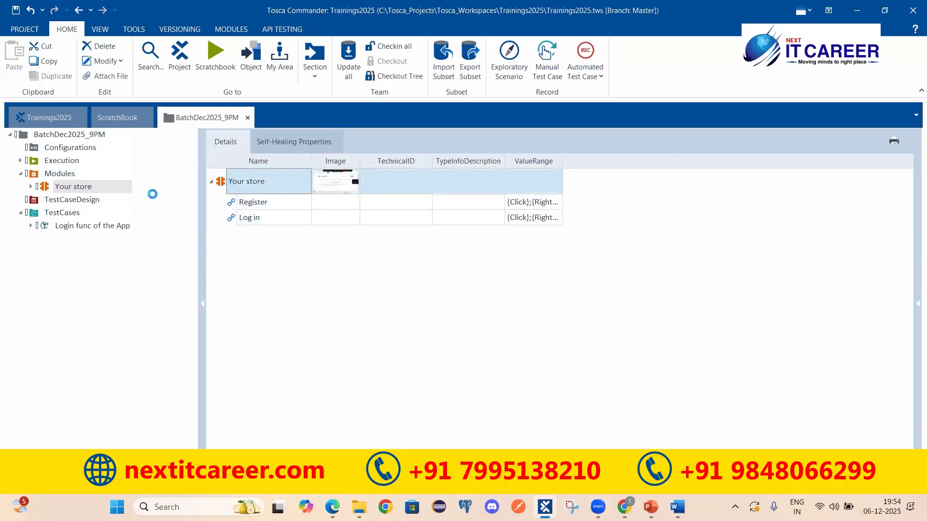
pyautogui.click(261, 202)
pyautogui.press('Down')
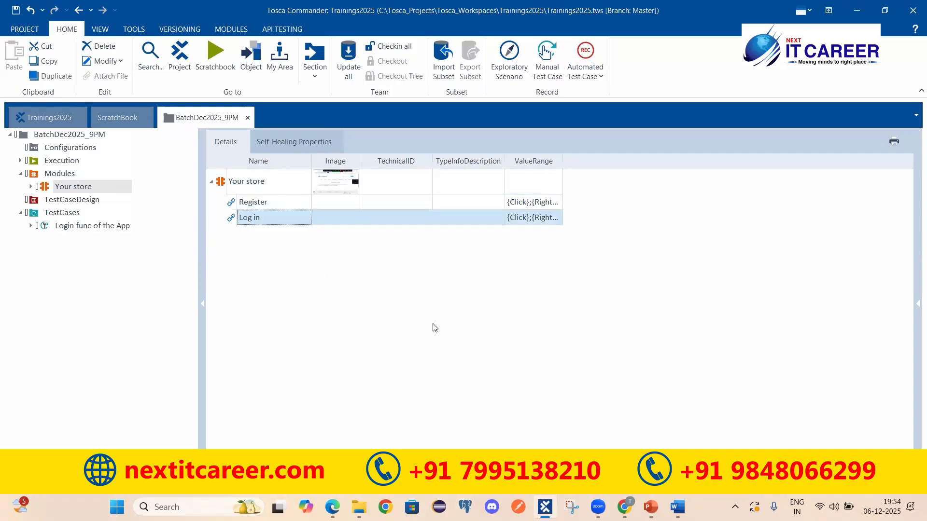
pyautogui.click(30, 226)
pyautogui.click(61, 227)
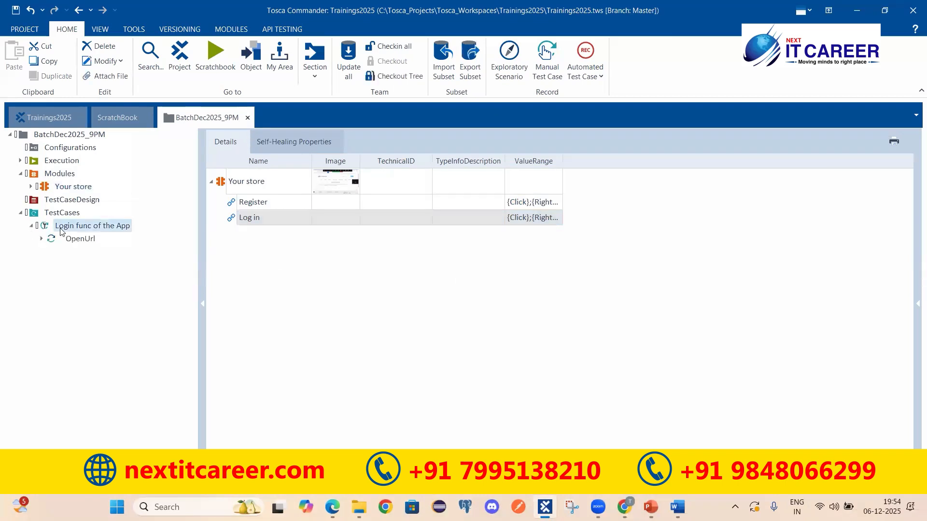
# Select the OpenUrl step, then highlight step 1 'Open the Browser & Launch the app' in Word
pyautogui.click(251, 178)
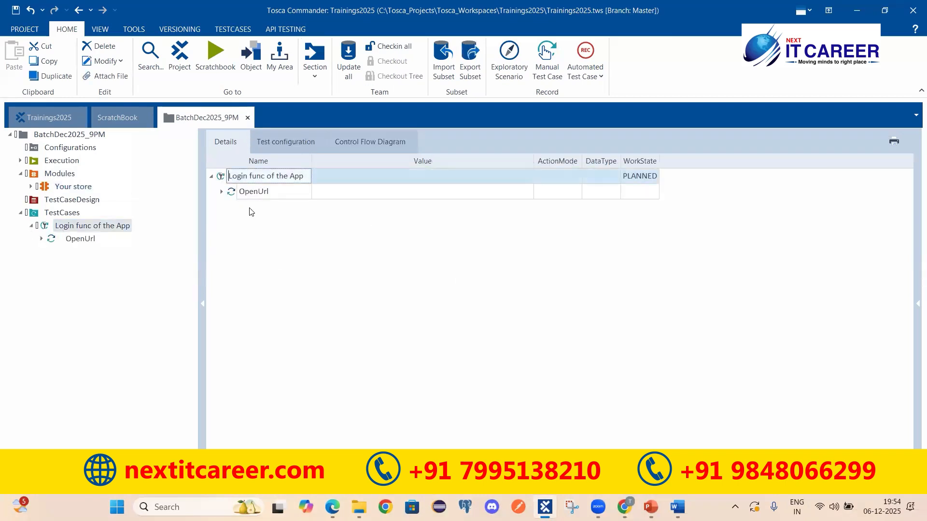
pyautogui.click(252, 192)
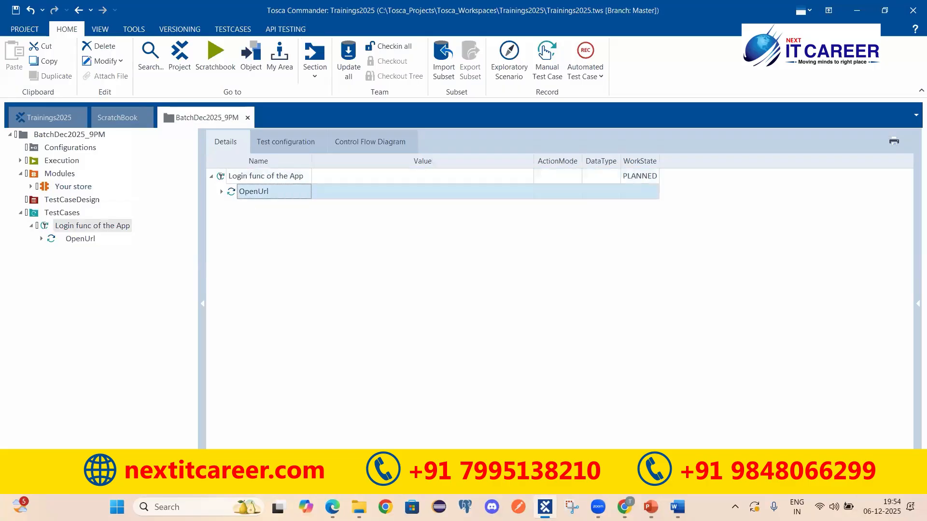
pyautogui.hotkey('alt', 'Tab')
pyautogui.moveTo(189, 326); pyautogui.dragTo(423, 326)
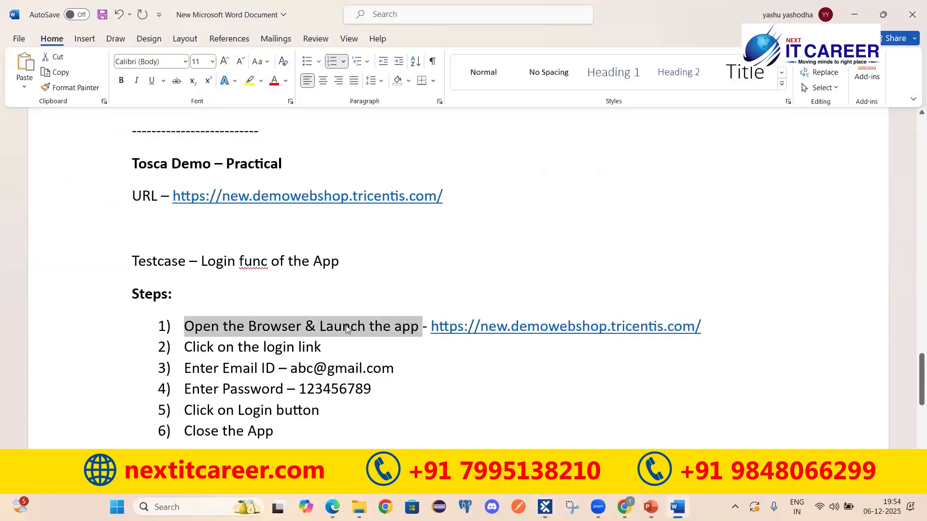
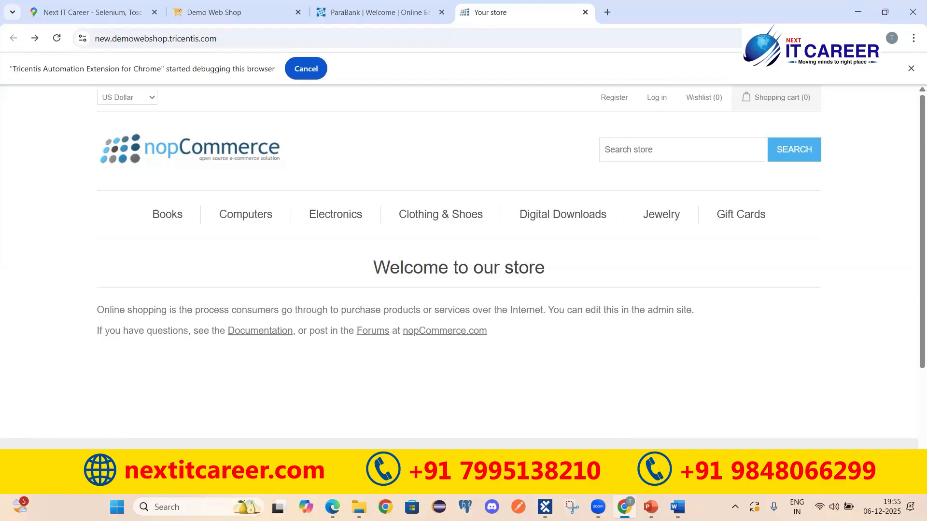
# Switch from Chrome to Tosca Commander, showing the Login func of the App test case
pyautogui.moveTo(543, 506)
pyautogui.click(543, 432)
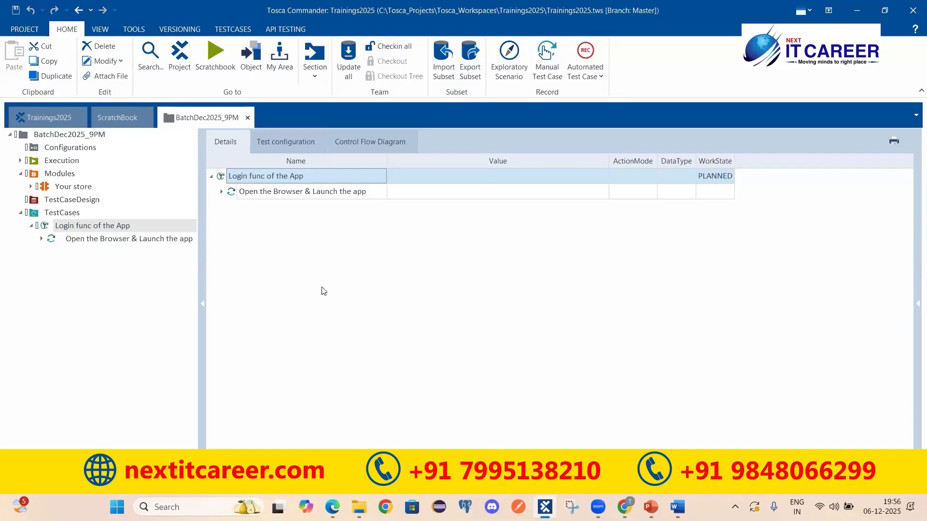
# Rename the Your store module to 'NewYourStore|HomePage'
pyautogui.click(76, 191)
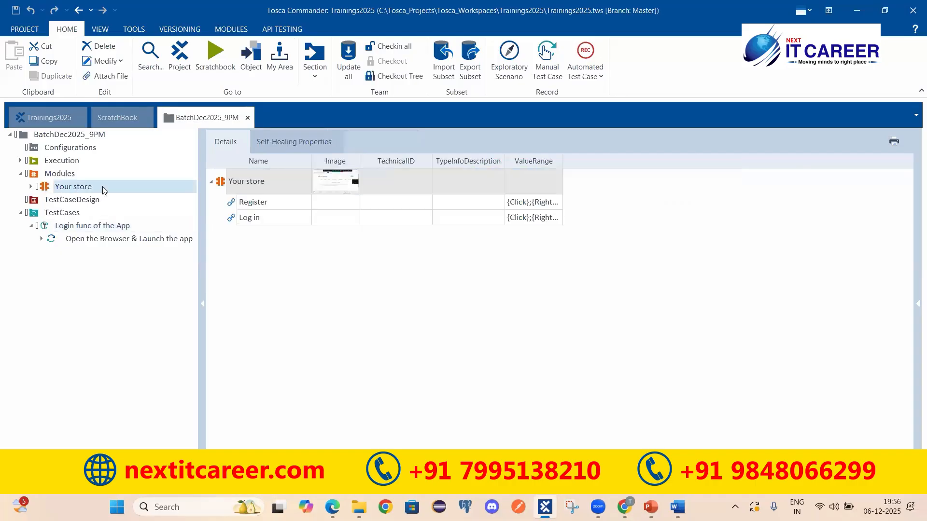
pyautogui.click(221, 186)
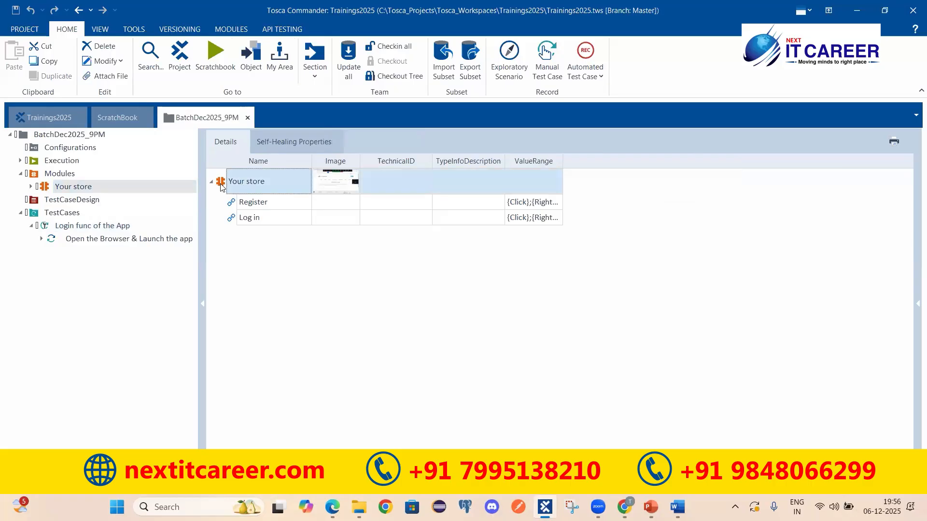
pyautogui.click(249, 223)
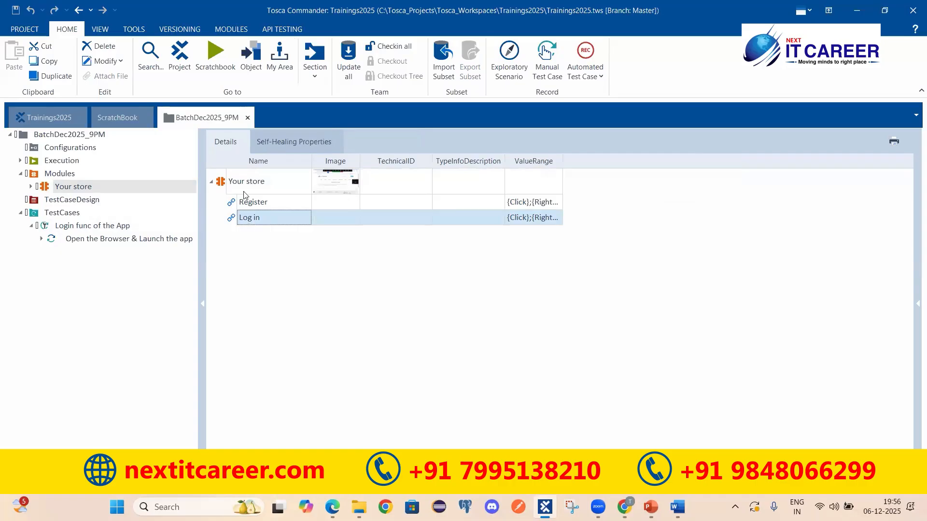
pyautogui.click(222, 181)
pyautogui.moveTo(266, 183); pyautogui.dragTo(227, 182)
pyautogui.write('dshbcnvhks')
pyautogui.write('jsjhdvjs')
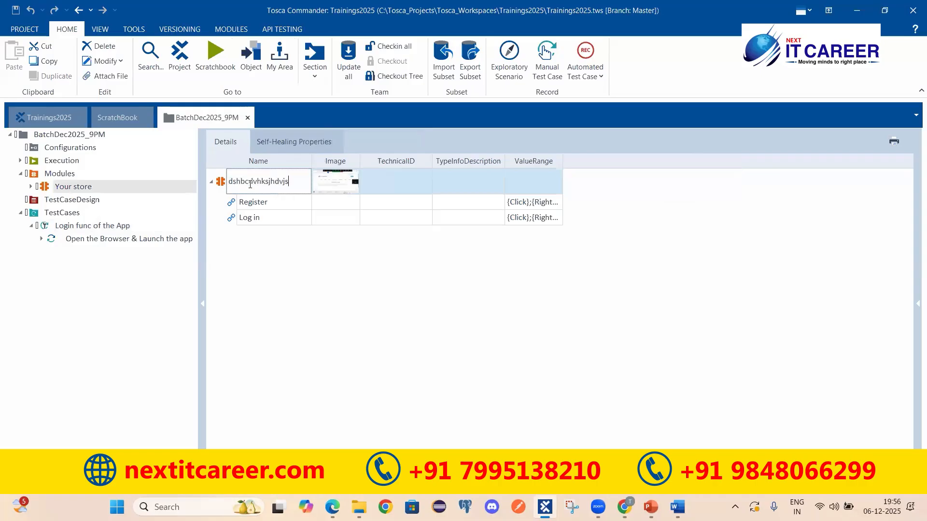
pyautogui.doubleClick(250, 183)
pyautogui.write('New')
pyautogui.write('YourStore')
pyautogui.write('|L')
pyautogui.write('HomePage')
pyautogui.press('Return')
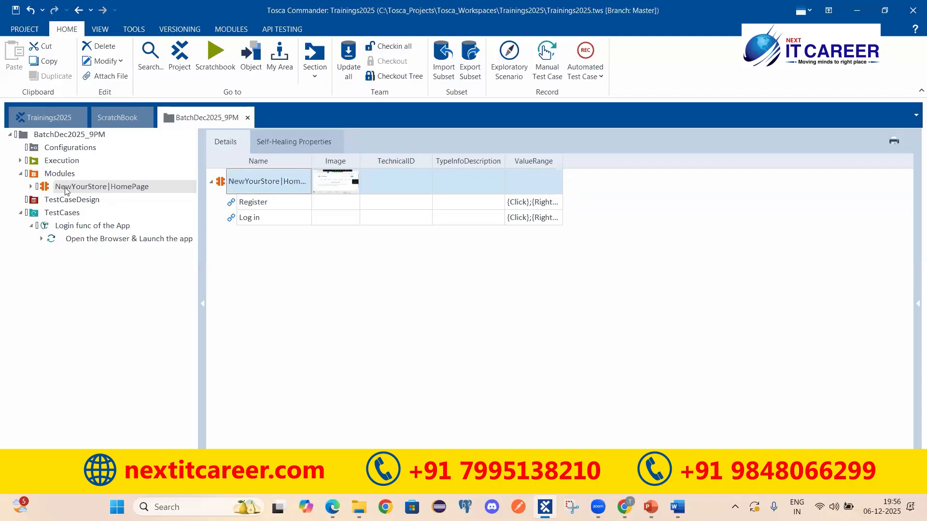
# Prefix the module name with D to make 'DNewYourStore|HomePage', then open Login func of the App
pyautogui.click(289, 180)
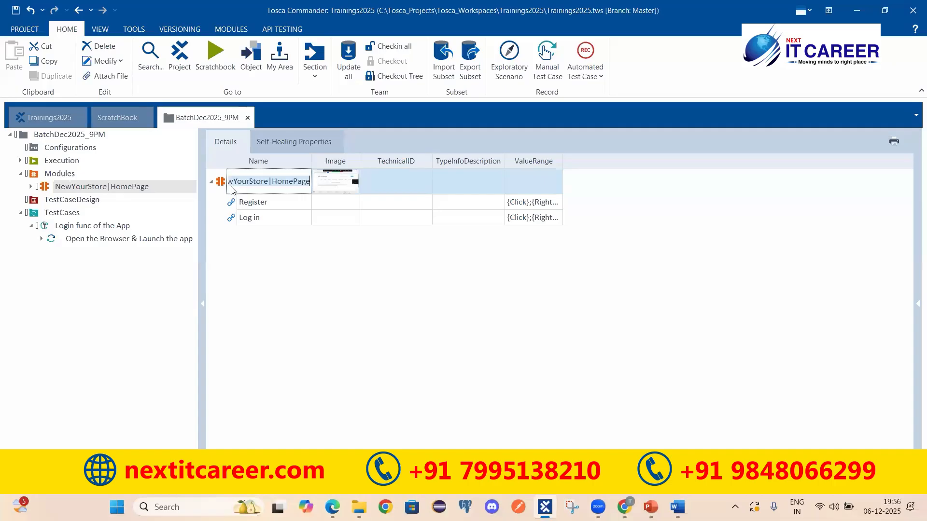
pyautogui.click(230, 181)
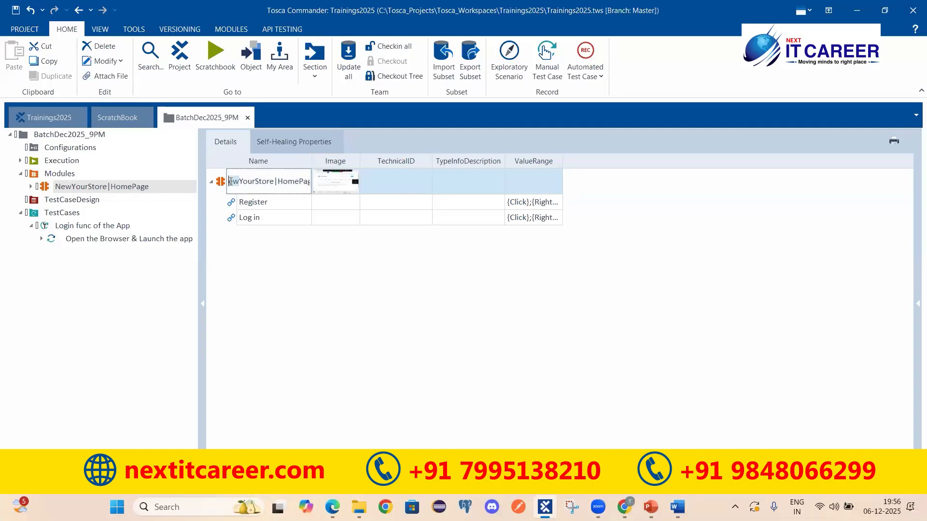
pyautogui.press('Home')
pyautogui.write('D')
pyautogui.press('Return')
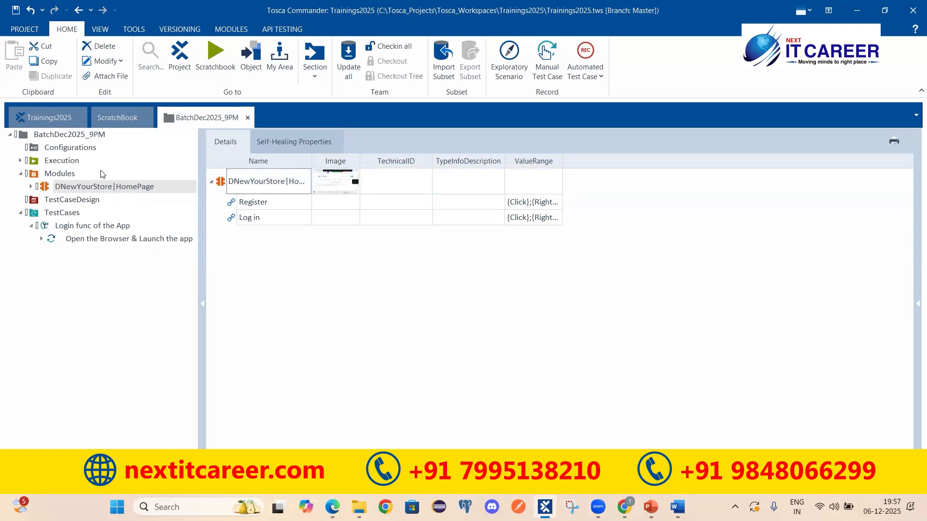
pyautogui.click(87, 227)
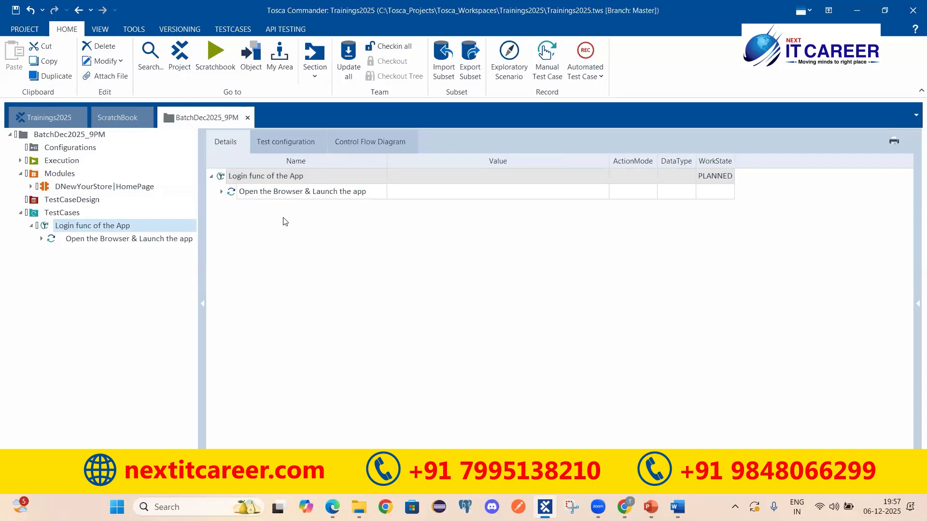
# Select the test case and its 'Open the Browser & Launch the app' step, then go to Word
pyautogui.click(227, 176)
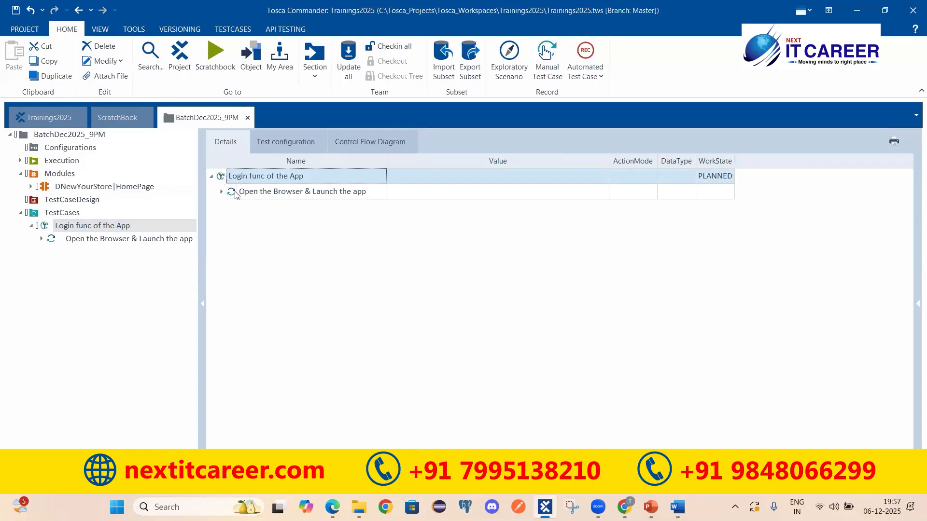
pyautogui.click(236, 193)
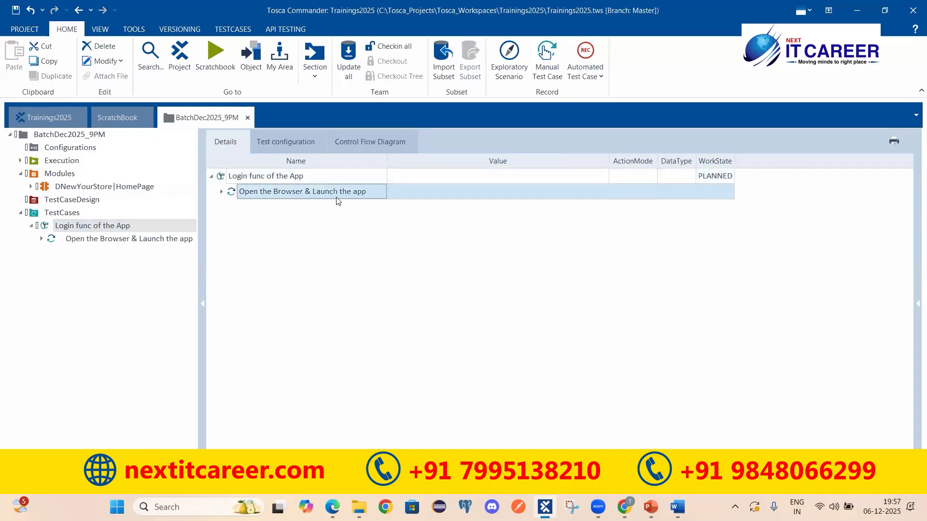
pyautogui.click(677, 507)
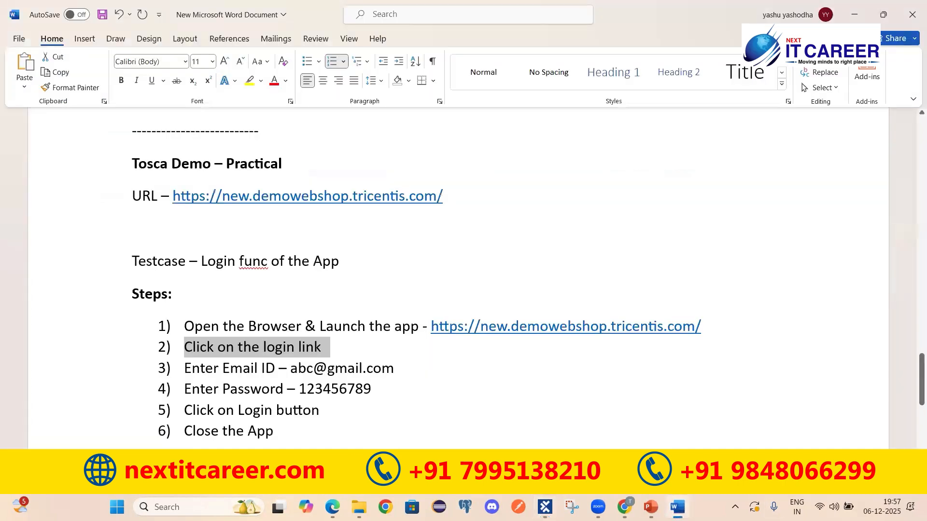
# Highlight step 1's wording in Word, then bring up actions for Login func of the App in Tosca
pyautogui.moveTo(185, 326); pyautogui.dragTo(318, 326)
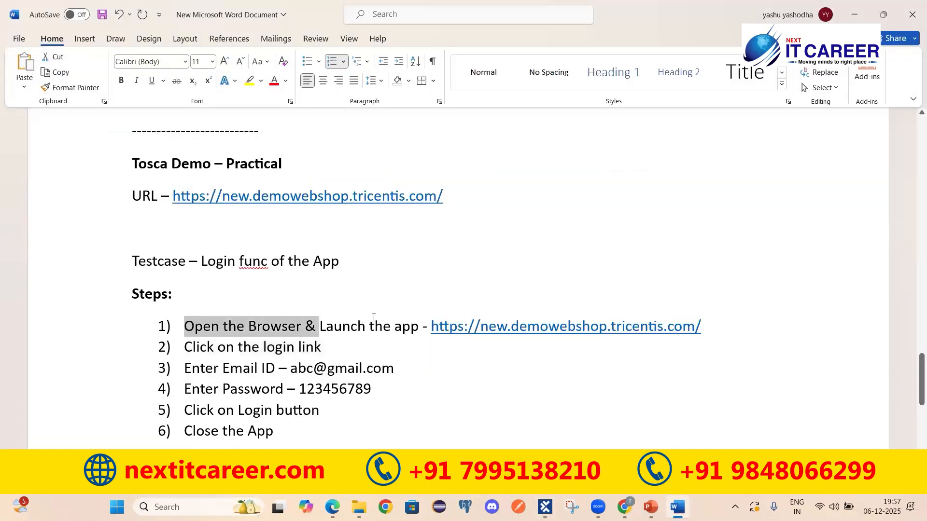
pyautogui.moveTo(374, 317); pyautogui.dragTo(372, 316)
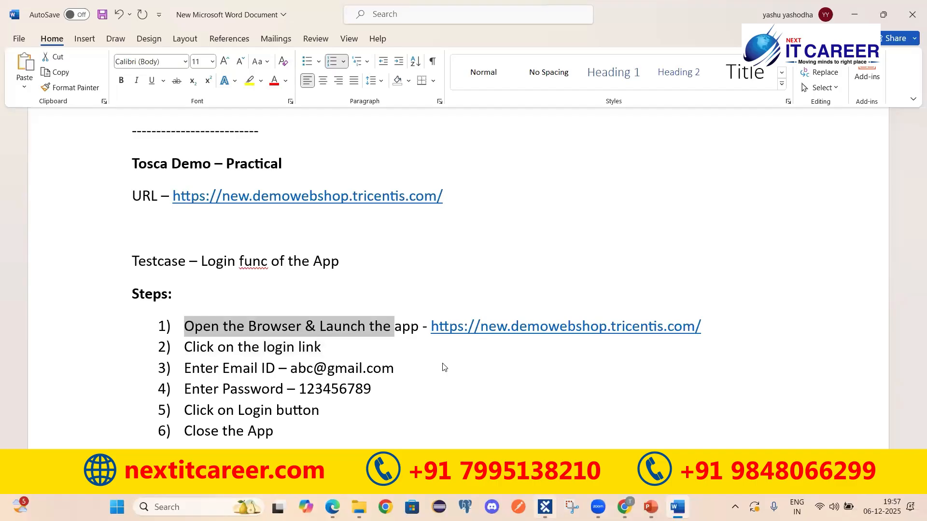
pyautogui.hotkey('alt', 'Tab')
pyautogui.rightClick(293, 178)
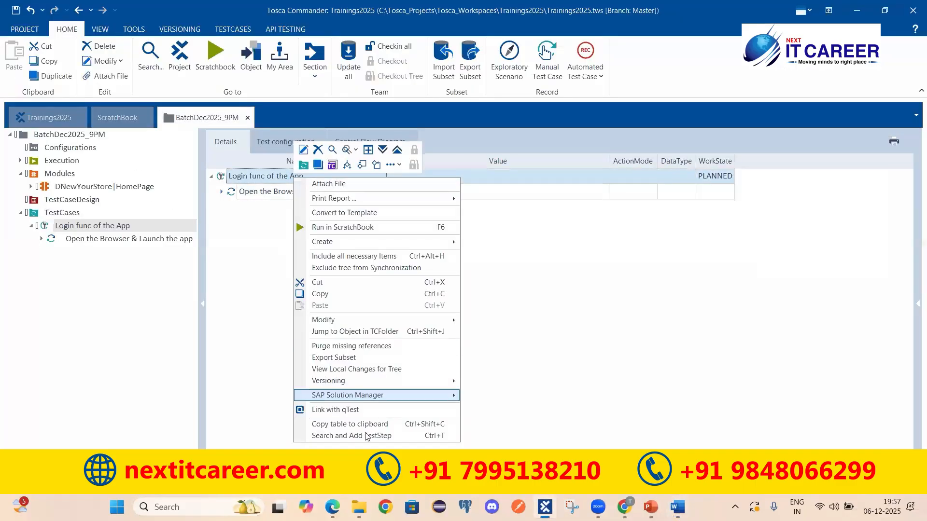
# Cancel the test-step search and expand, then collapse, the 'Open the Browser & Launch the app' step
pyautogui.click(362, 436)
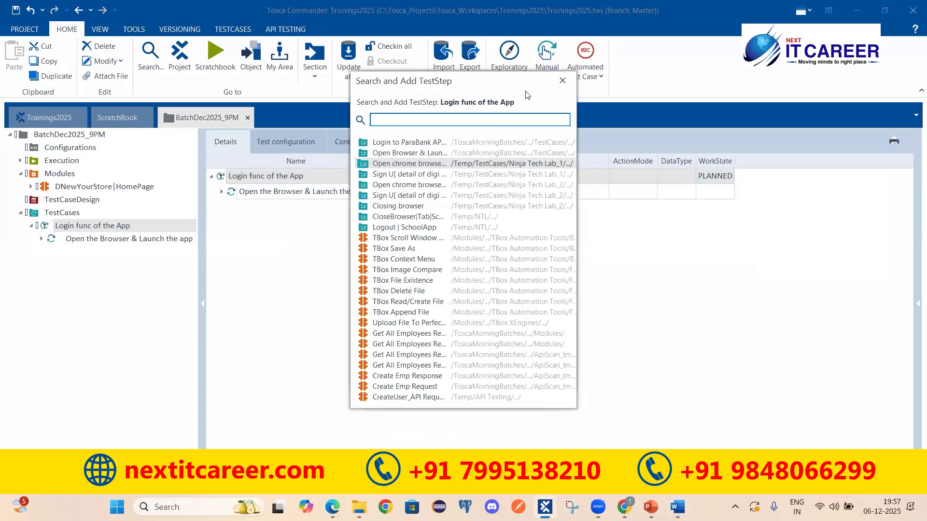
pyautogui.press('Escape')
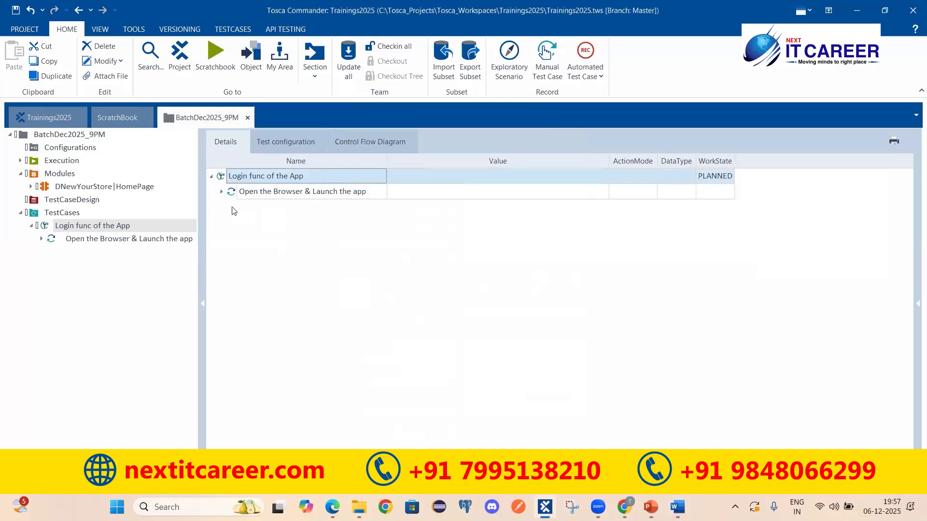
pyautogui.click(222, 192)
pyautogui.click(311, 196)
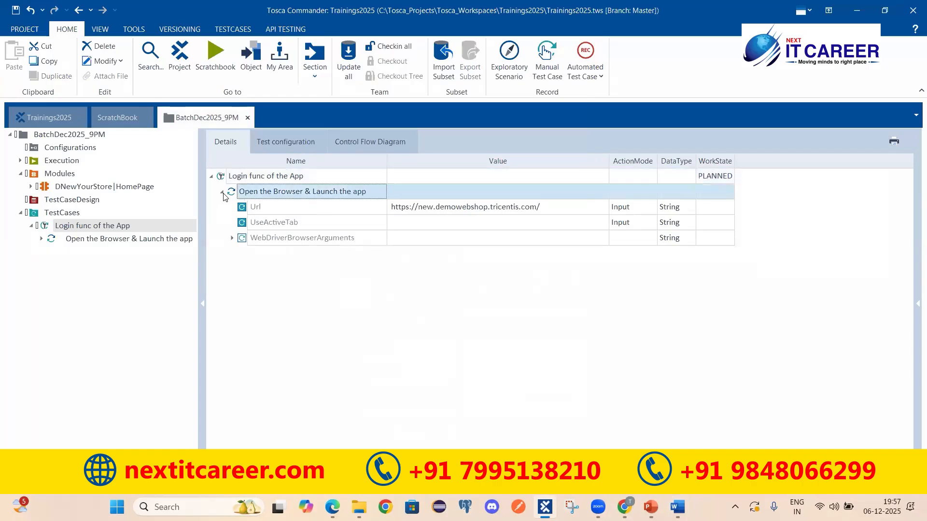
pyautogui.click(222, 192)
pyautogui.click(238, 176)
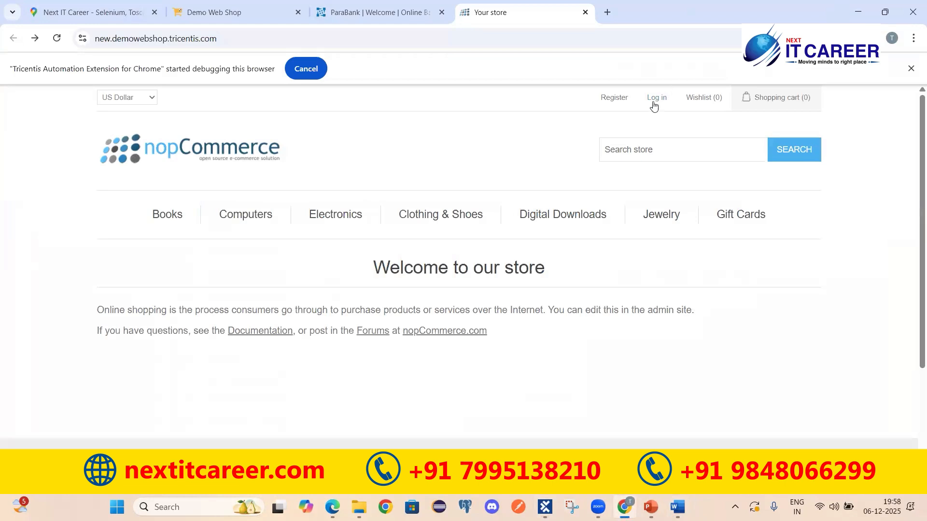
# Revisit the DNewYourStore|HomePage module's Log in control, then reopen Login func of the App
pyautogui.click(545, 507)
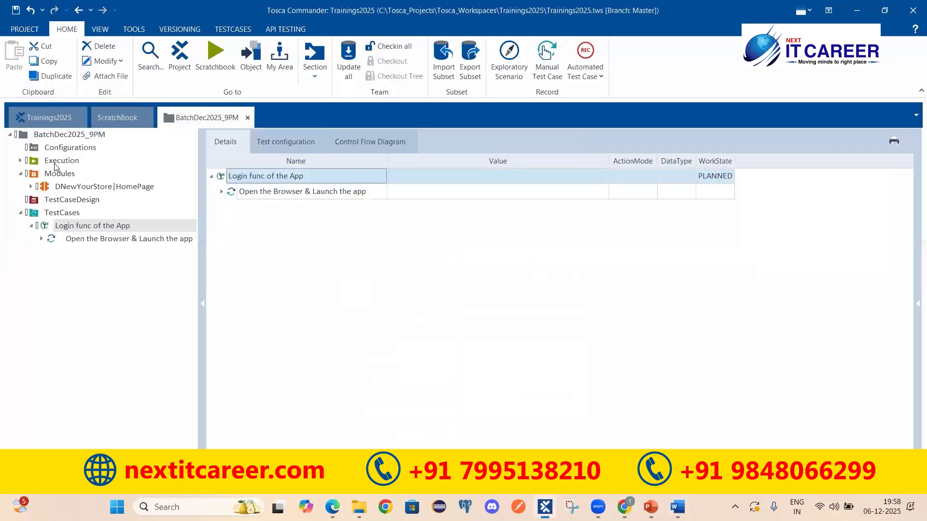
pyautogui.click(116, 190)
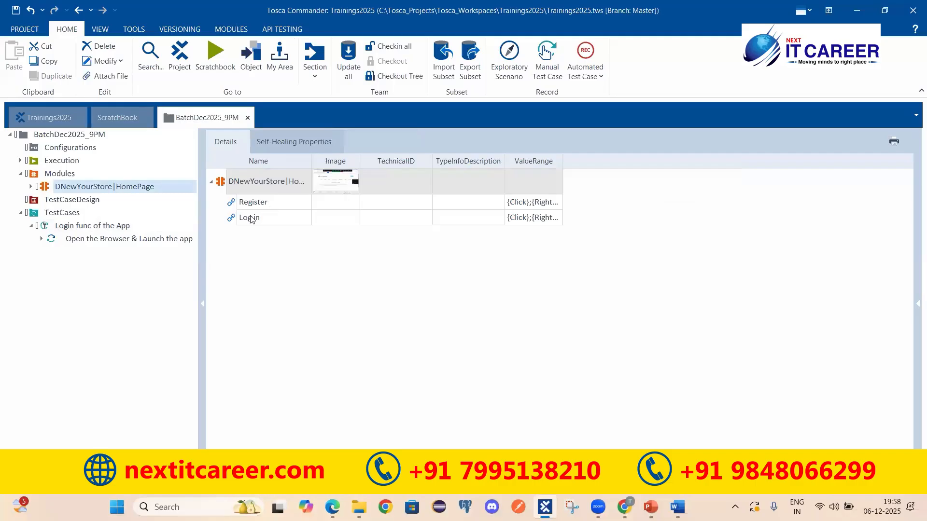
pyautogui.click(251, 219)
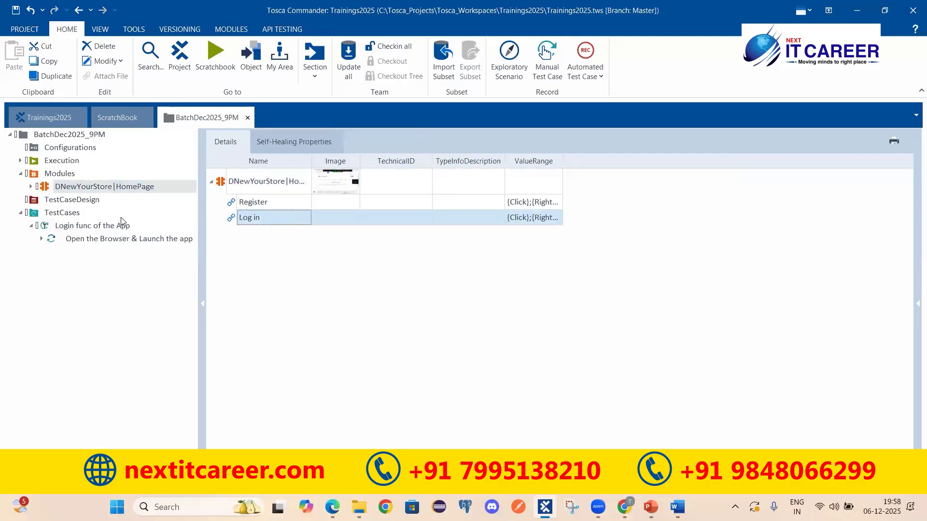
pyautogui.click(92, 226)
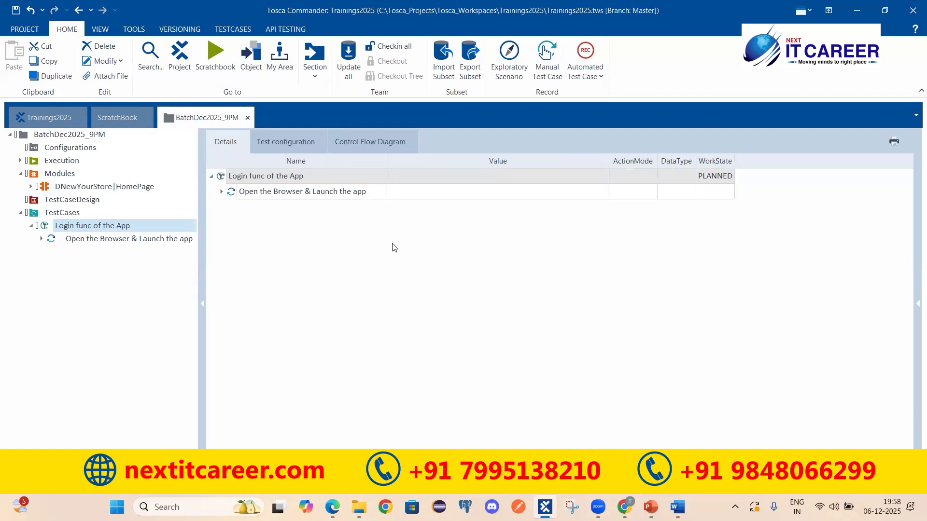
# Search 'Dnewyou' and add the DNewYourStore|HomePage module as a step of Login func of the App
pyautogui.rightClick(355, 176)
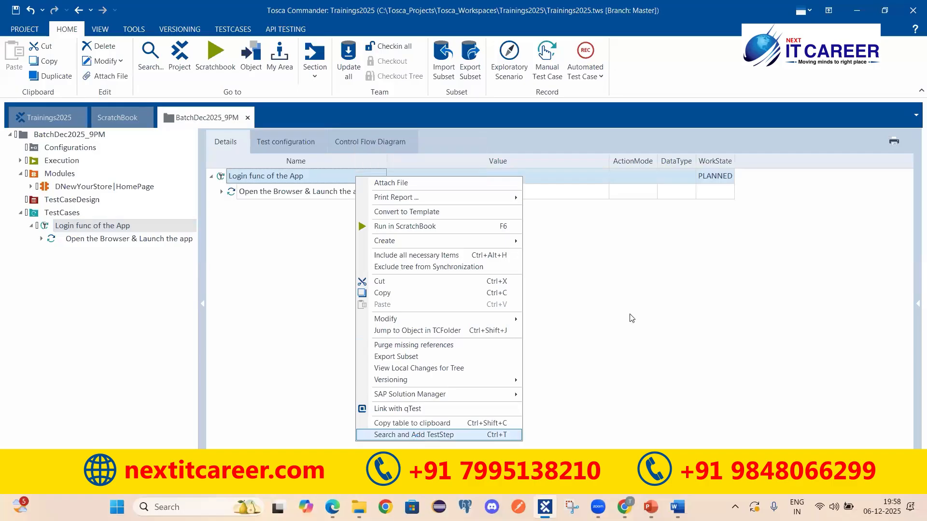
pyautogui.click(416, 435)
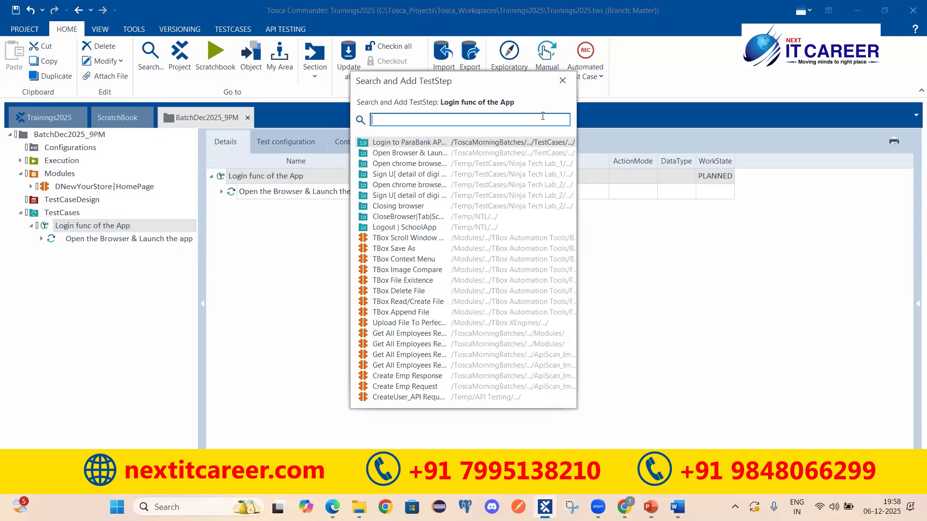
pyautogui.write('Dnewyou')
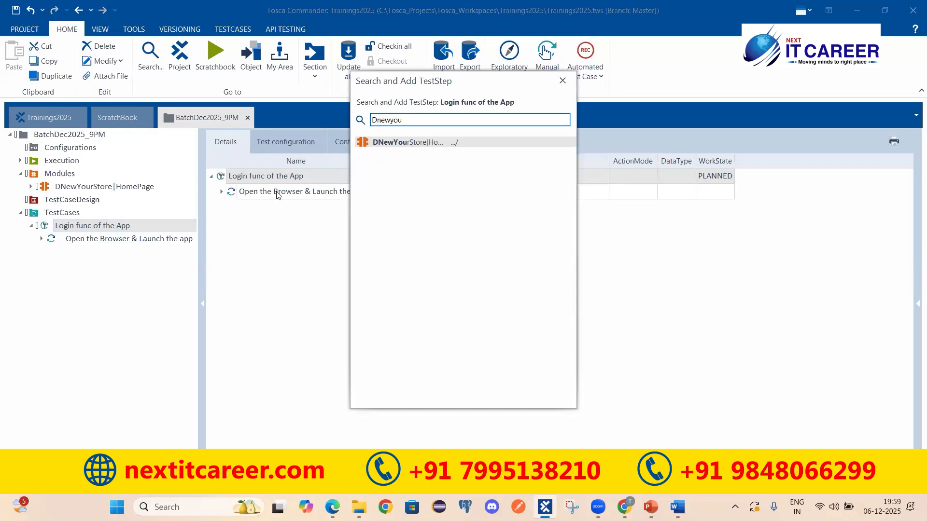
pyautogui.doubleClick(364, 141)
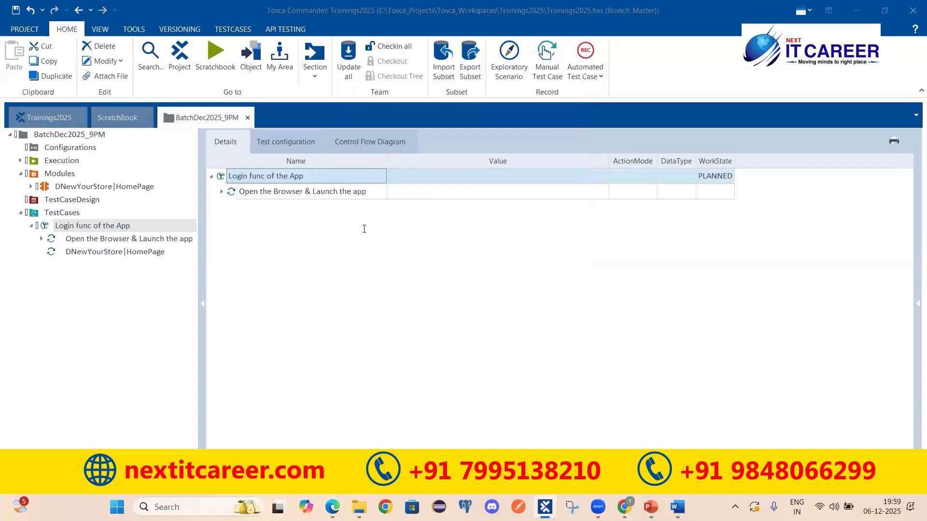
pyautogui.click(240, 207)
pyautogui.hotkey('alt', 'Tab')
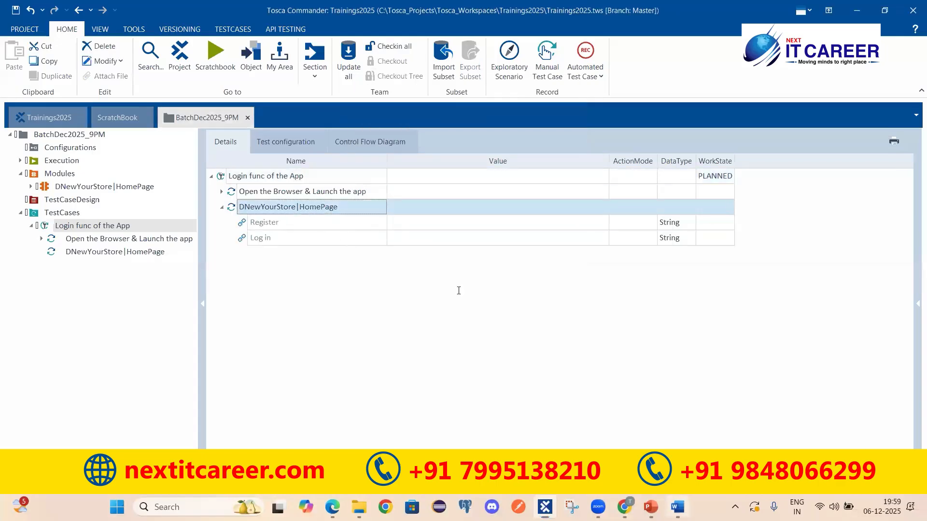
# Check the new step's Register and Log in rows, then copy step 2's line from Word
pyautogui.hotkey('alt', 'Tab')
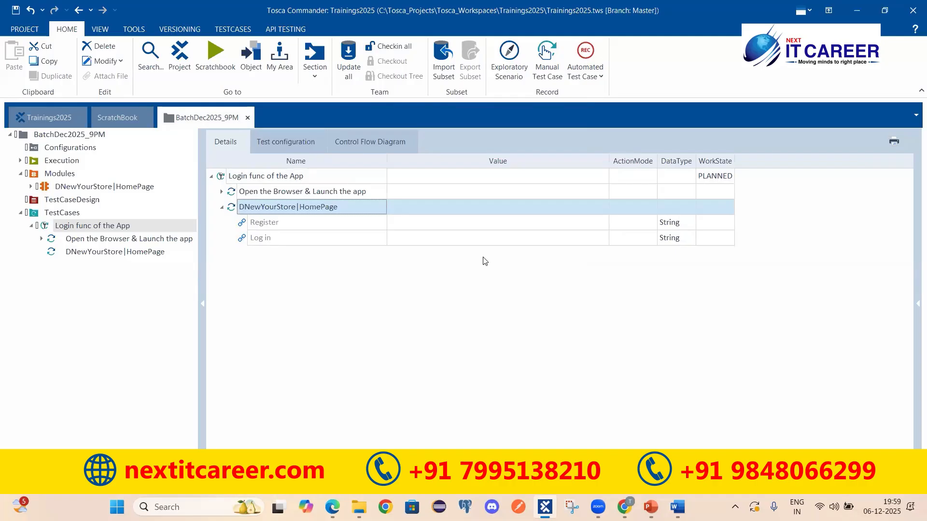
pyautogui.click(288, 224)
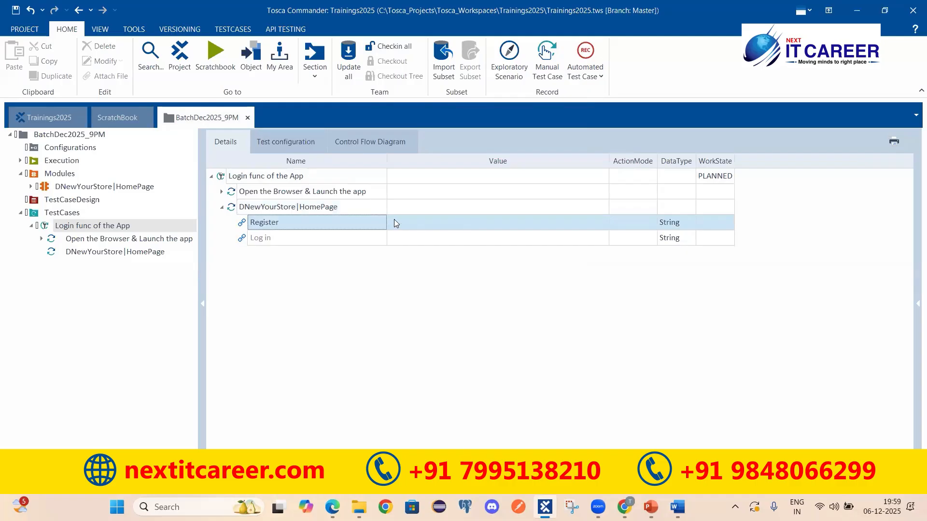
pyautogui.click(297, 242)
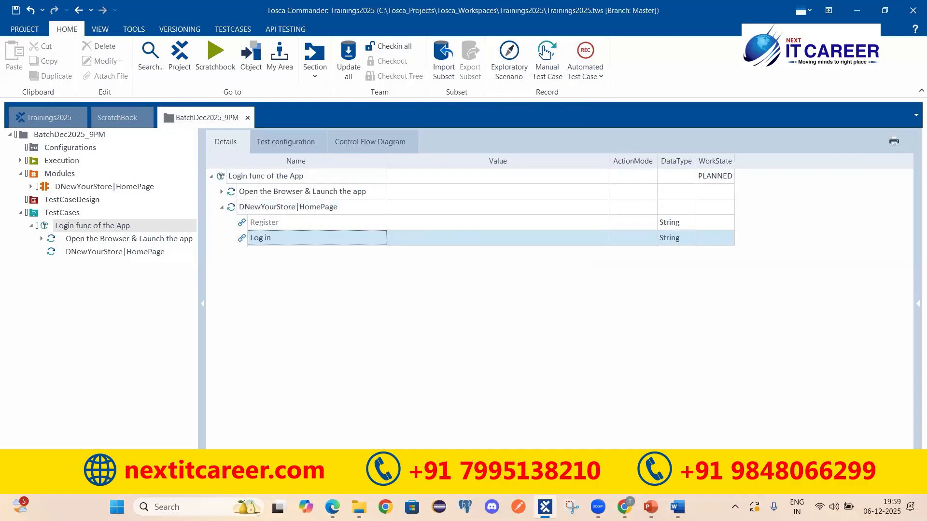
pyautogui.click(677, 507)
pyautogui.click(242, 350)
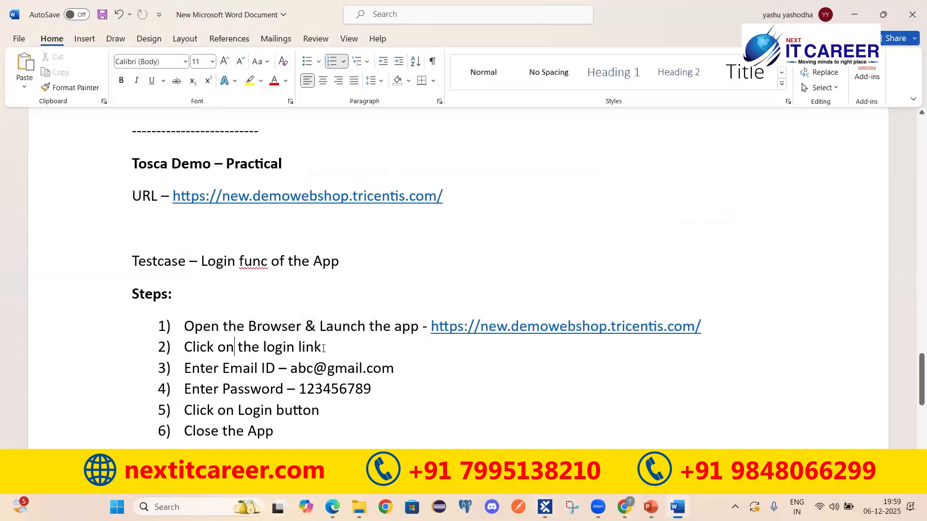
pyautogui.tripleClick(243, 350)
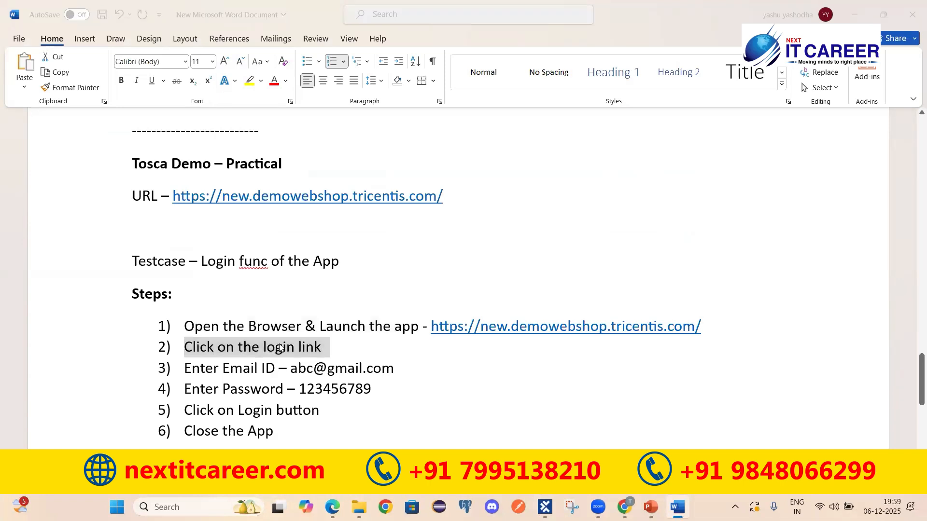
pyautogui.hotkey('alt', 'Tab')
# Paste the copied text as the step name and remove the '2)' prefix: 'Click on the login link'
pyautogui.click(306, 211)
pyautogui.click(333, 208)
pyautogui.moveTo(338, 207)
pyautogui.mouseDown()
pyautogui.moveTo(212, 206)
pyautogui.moveTo(351, 207)
pyautogui.mouseUp()
pyautogui.write('2)\tClick on the login link')
pyautogui.click(274, 206)
pyautogui.press('BackSpace')
pyautogui.press('BackSpace')
pyautogui.press('BackSpace')
pyautogui.click(306, 297)
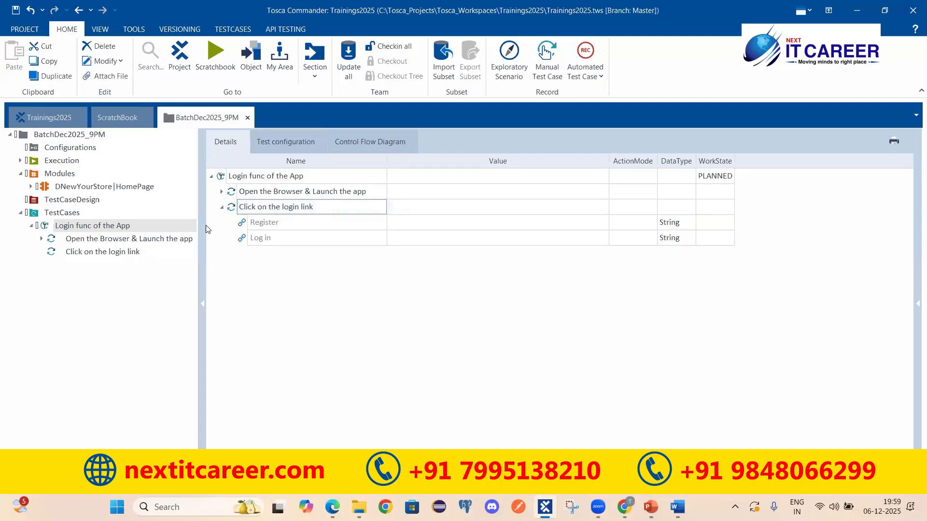
pyautogui.click(291, 210)
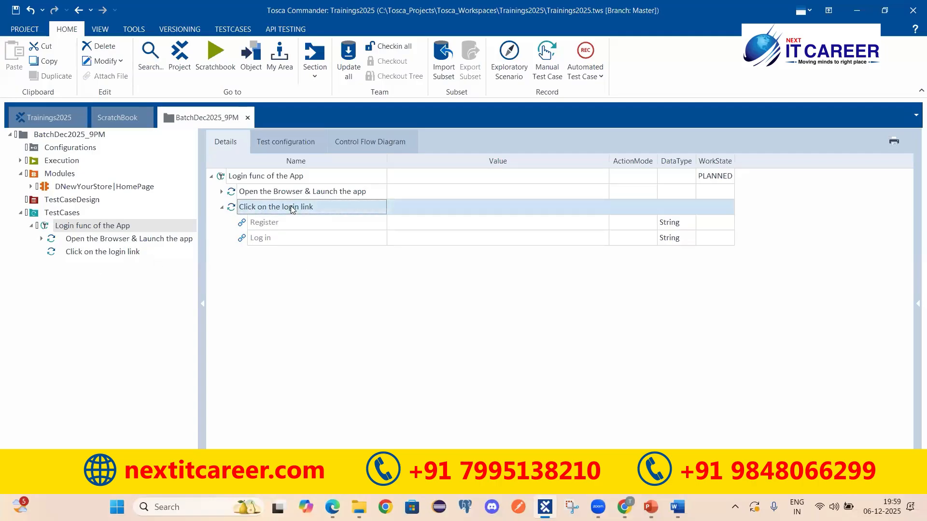
# Set the Log in row's value to {Click} in the 'Click on the login link' step
pyautogui.click(259, 238)
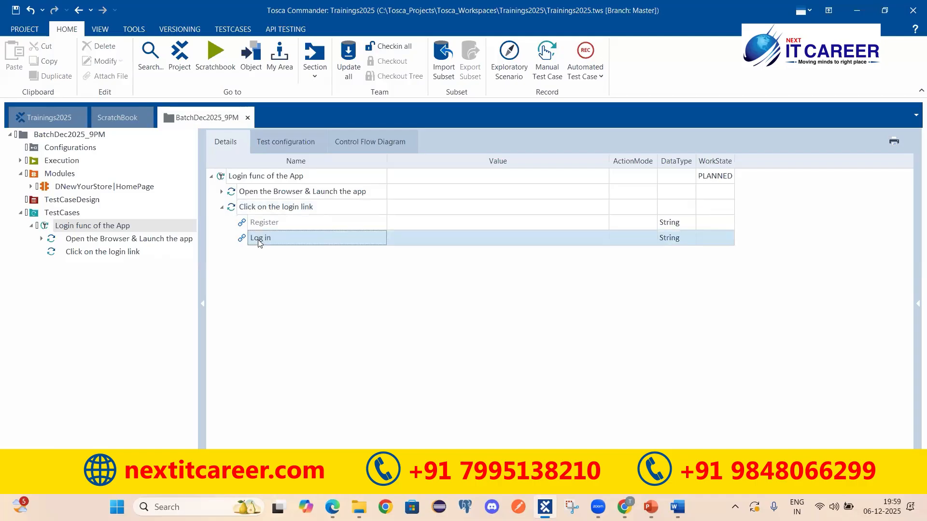
pyautogui.click(457, 237)
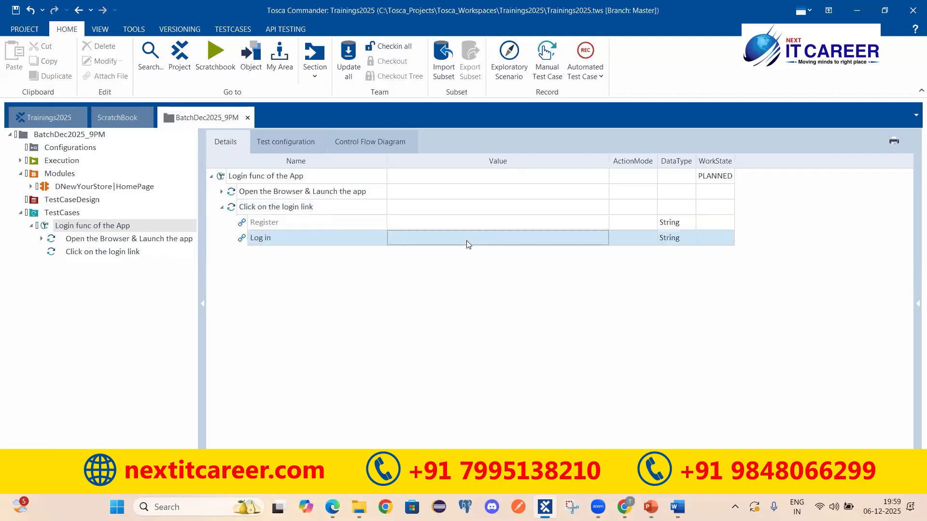
pyautogui.click(442, 240)
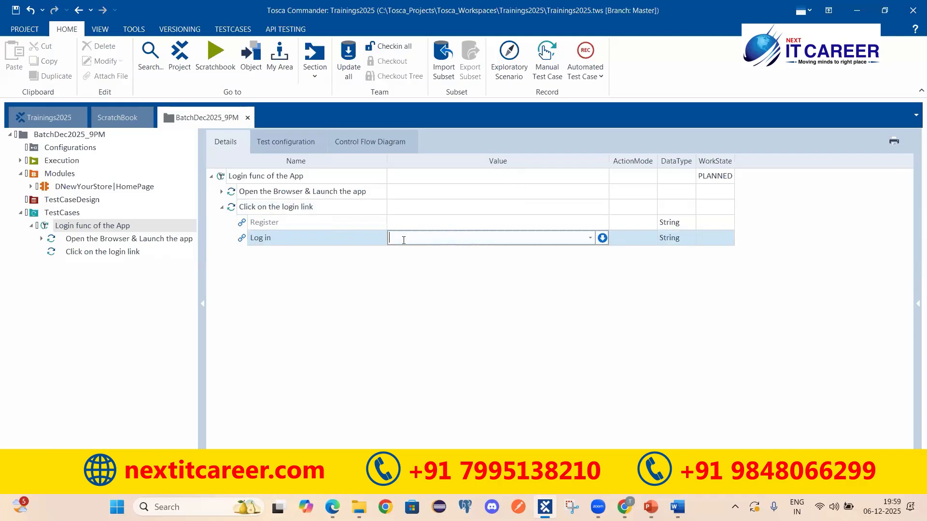
pyautogui.click(589, 238)
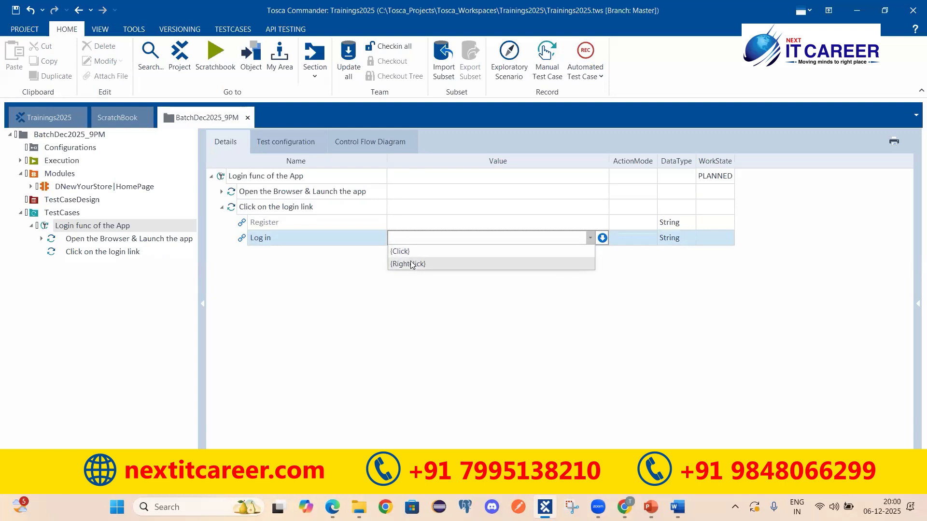
pyautogui.click(394, 252)
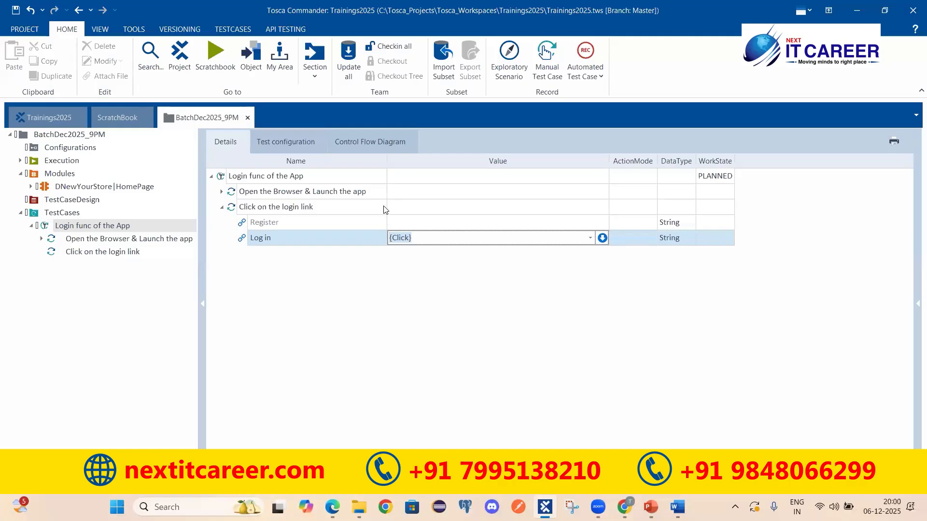
pyautogui.click(311, 209)
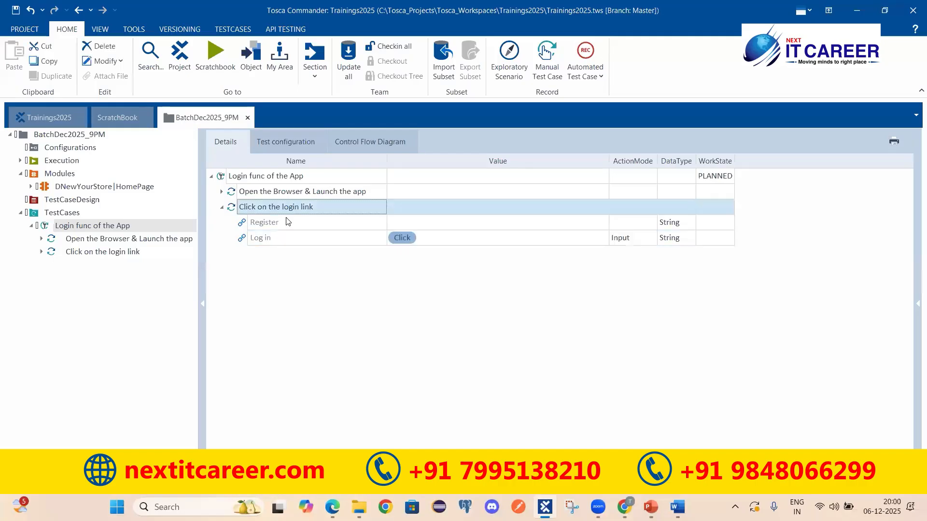
# Run the 'Click on the login link' step in ScratchBook and confirm it reaches the sign-in page
pyautogui.rightClick(319, 214)
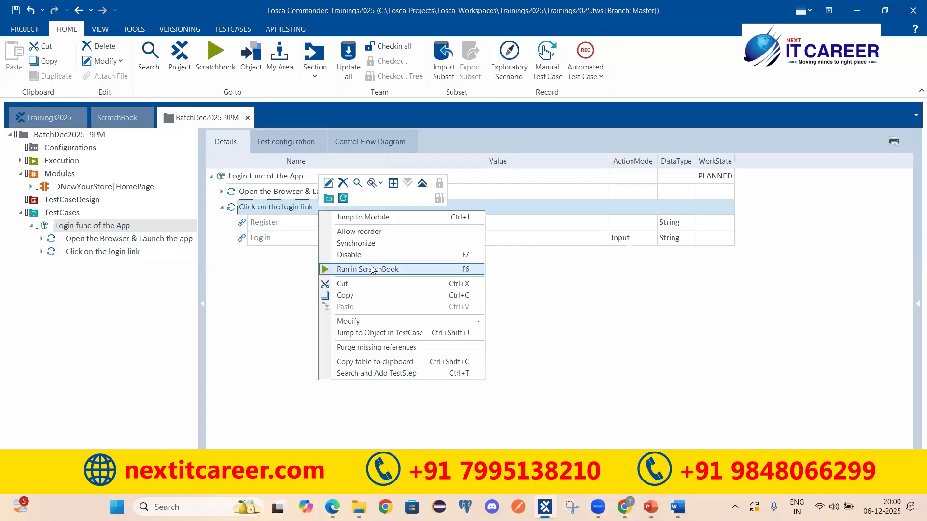
pyautogui.click(369, 267)
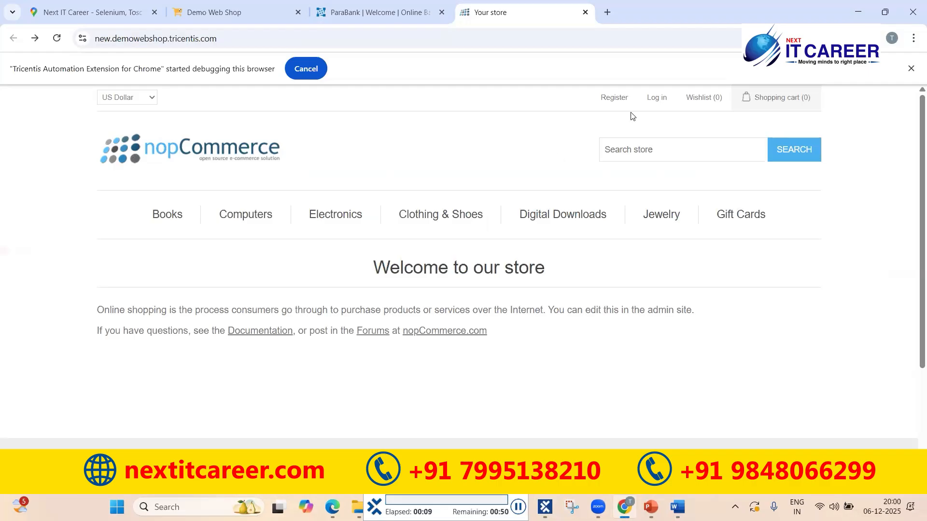
pyautogui.click(657, 98)
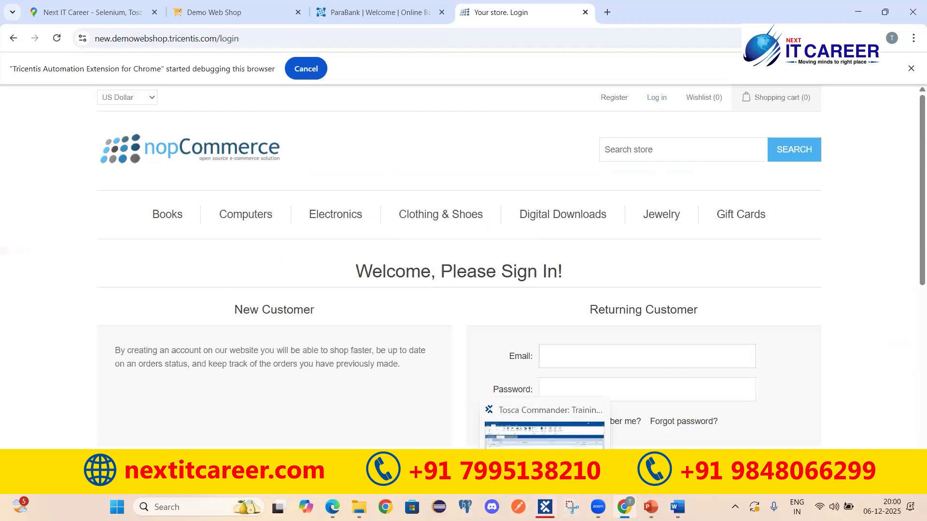
pyautogui.click(545, 507)
pyautogui.click(54, 193)
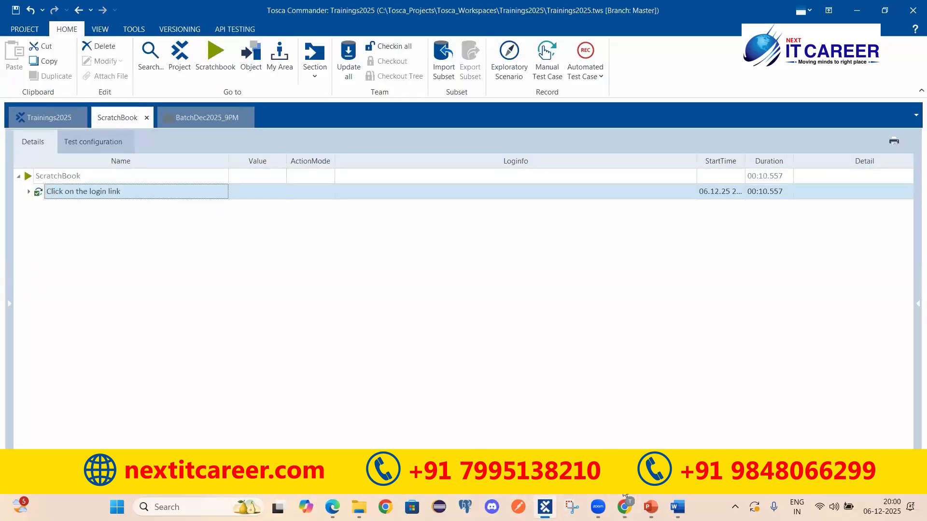
pyautogui.click(624, 507)
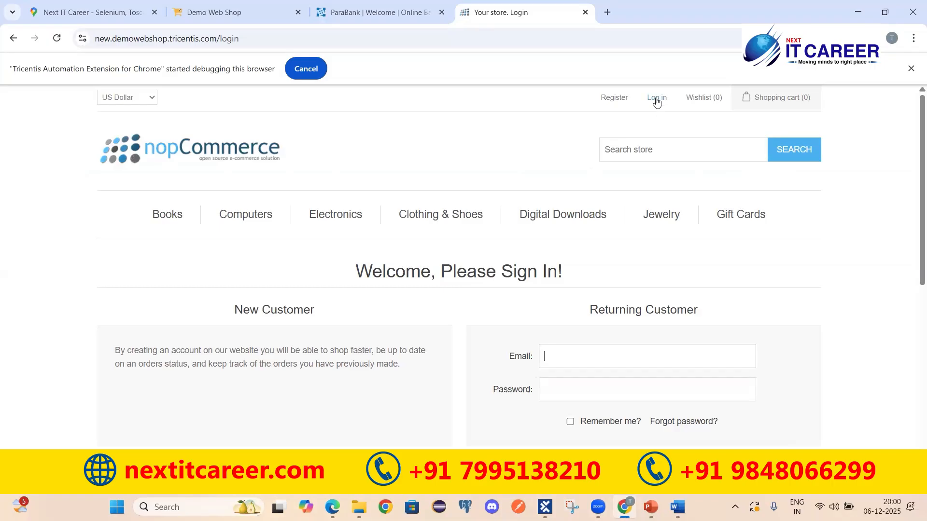
# Open the BatchDec2025_9PM workspace and expand, then collapse, the 'Click on the login link' step
pyautogui.click(545, 507)
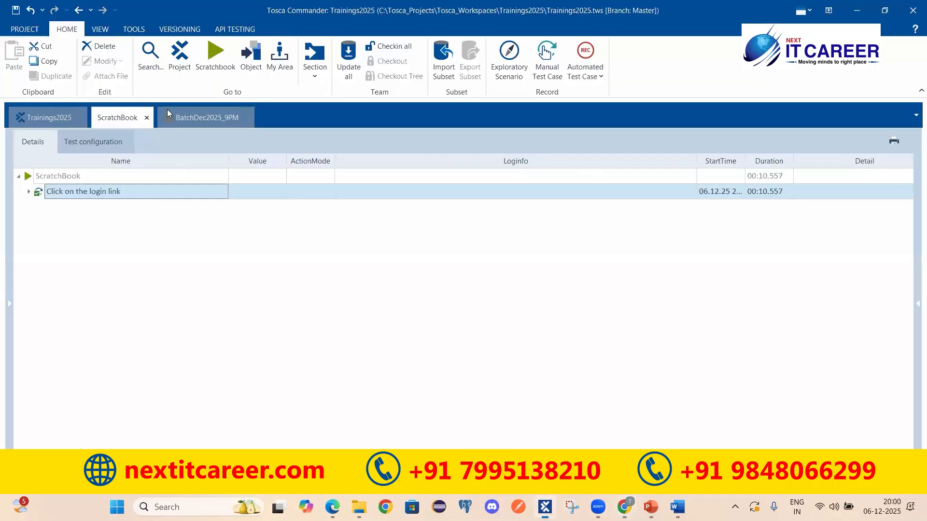
pyautogui.click(206, 117)
pyautogui.click(222, 207)
pyautogui.click(222, 207)
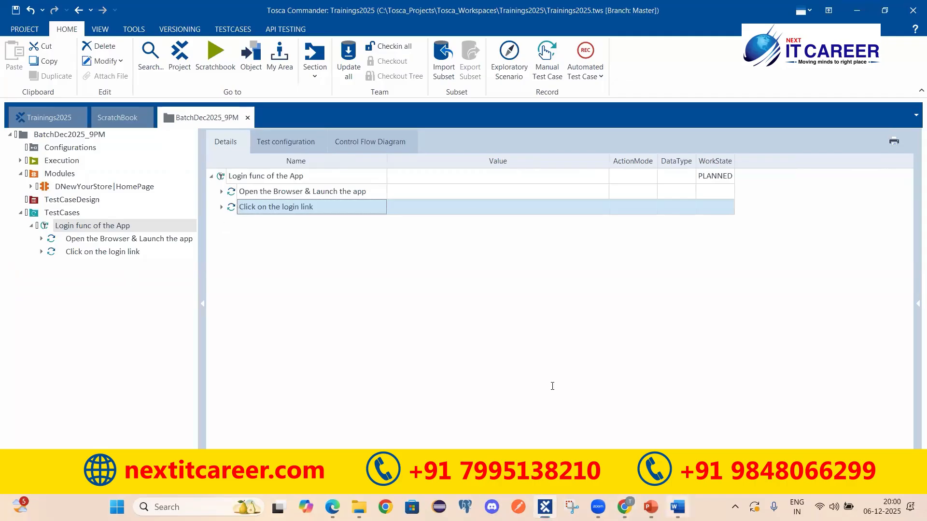
pyautogui.click(677, 506)
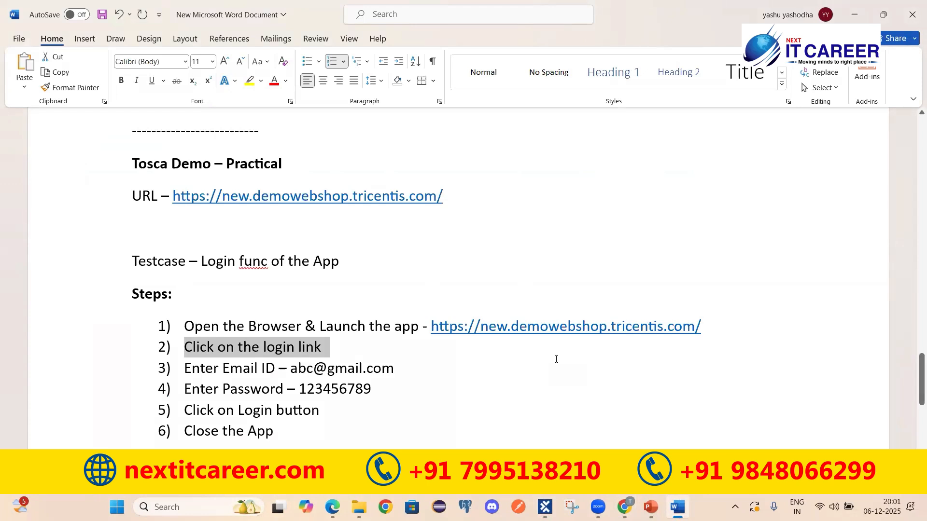
# Select the 'Enter Email ID' line of step 3 in Word, then bring up Chrome's sign-in page
pyautogui.moveTo(195, 367); pyautogui.dragTo(272, 369)
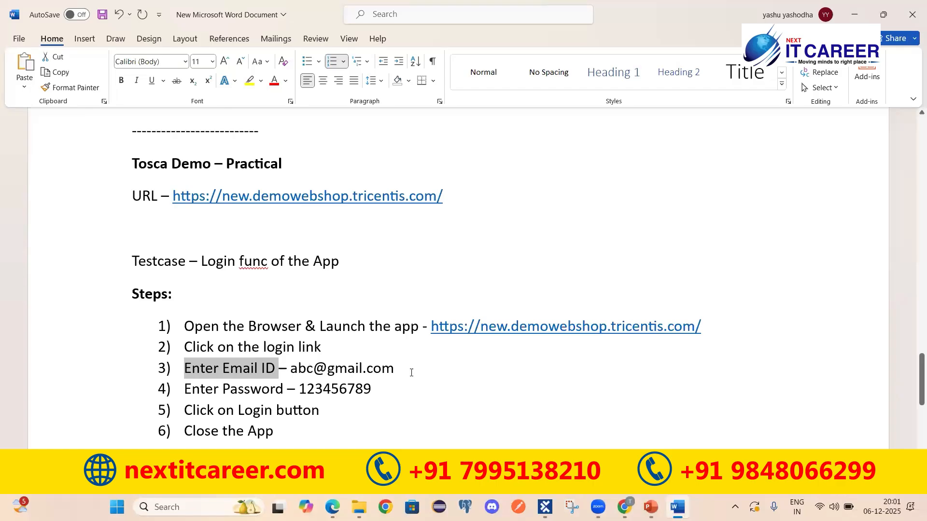
pyautogui.moveTo(624, 507)
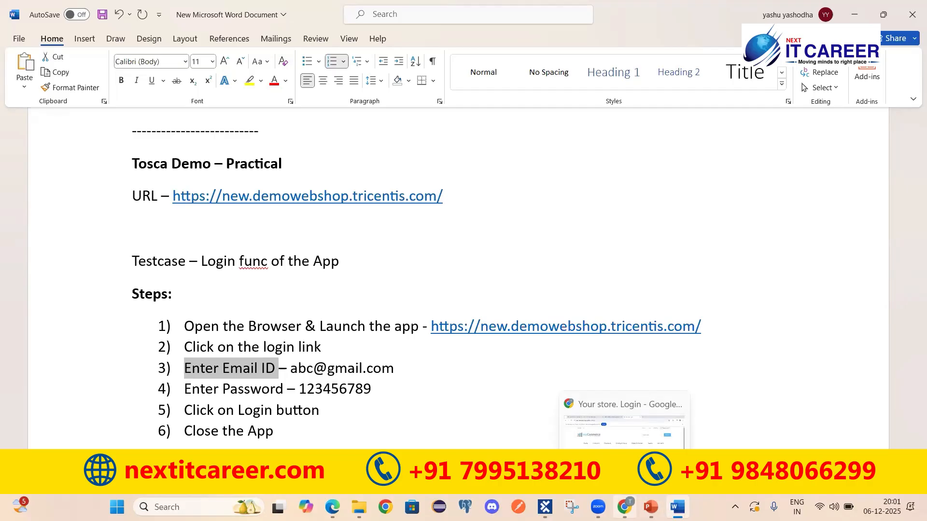
pyautogui.click(268, 368)
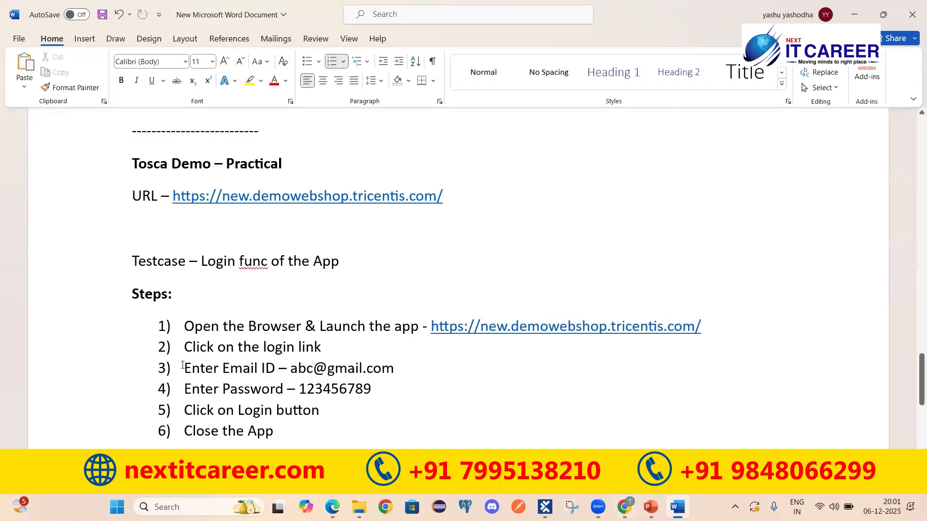
pyautogui.tripleClick(269, 369)
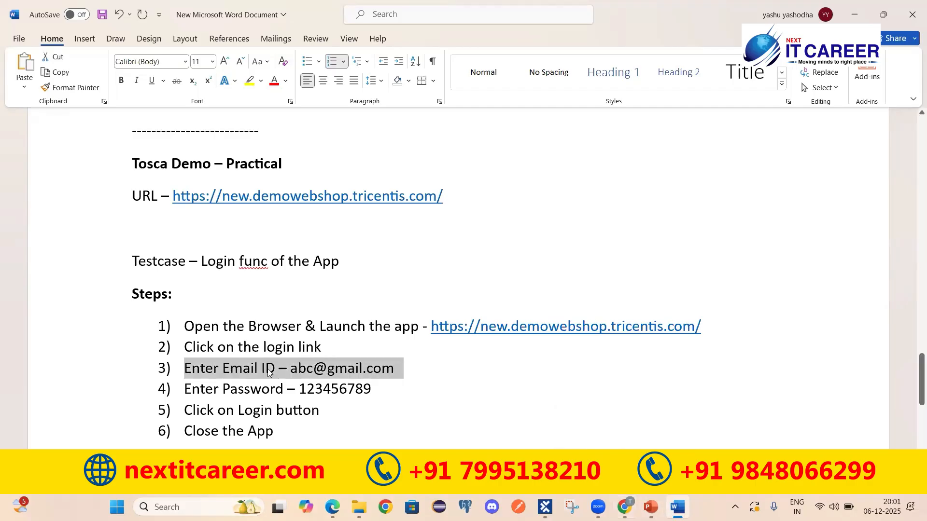
pyautogui.click(624, 506)
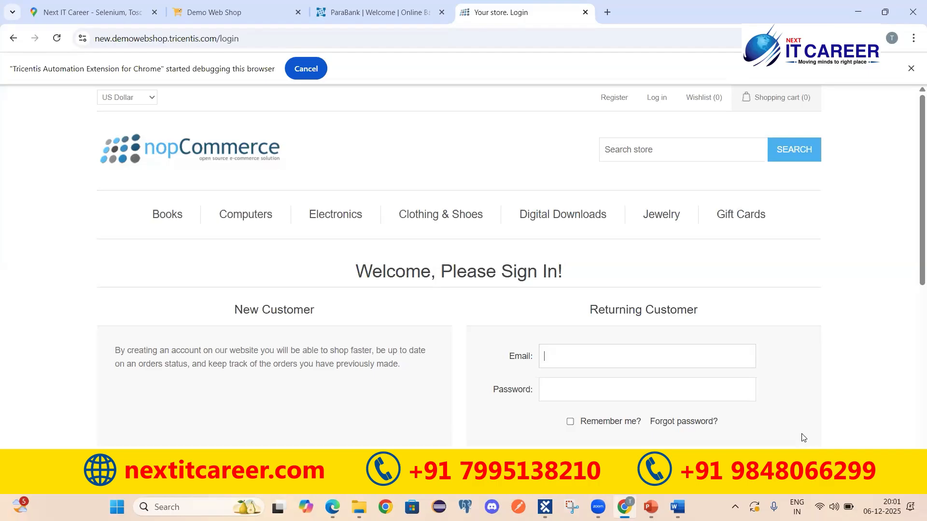
# Review step 3's 'Enter Email ID' wording in the Word test steps, then focus the login page's Email field
pyautogui.click(678, 506)
pyautogui.click(213, 369)
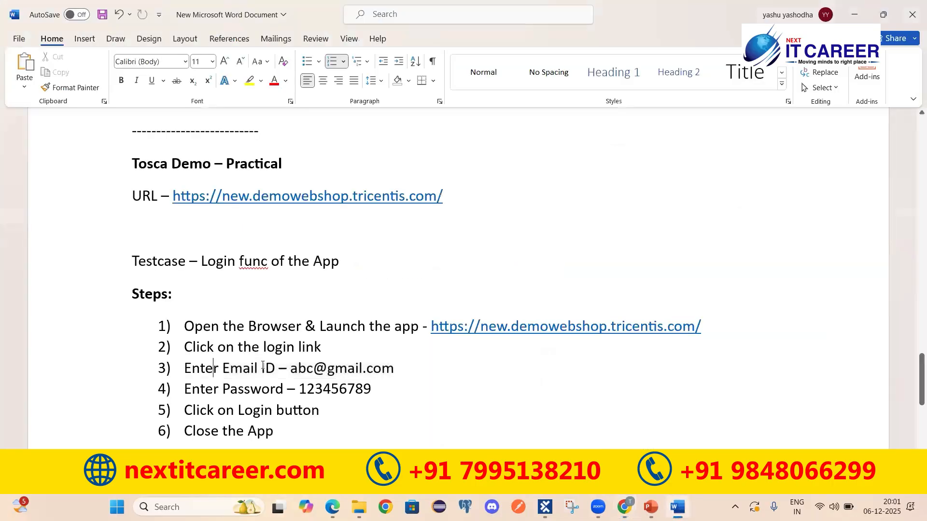
pyautogui.moveTo(280, 370); pyautogui.dragTo(213, 369)
pyautogui.click(314, 370)
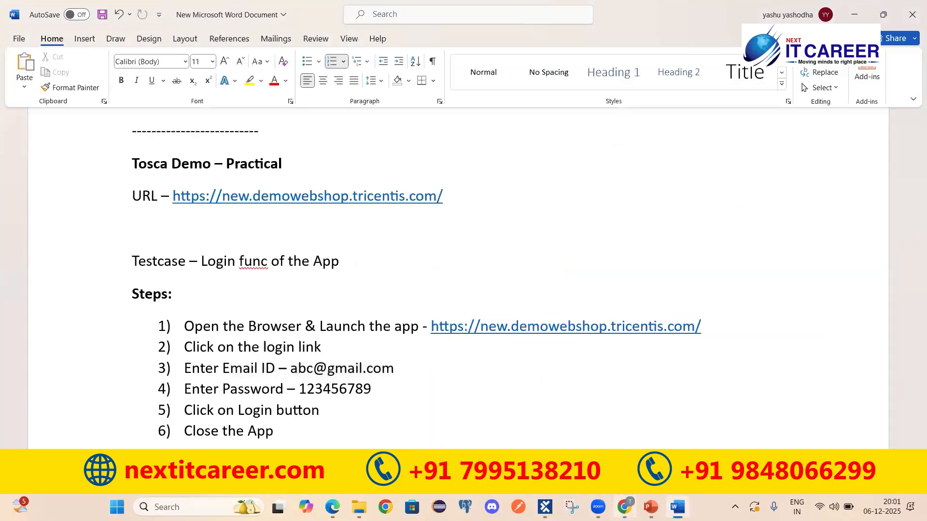
pyautogui.hotkey('alt', 'Tab')
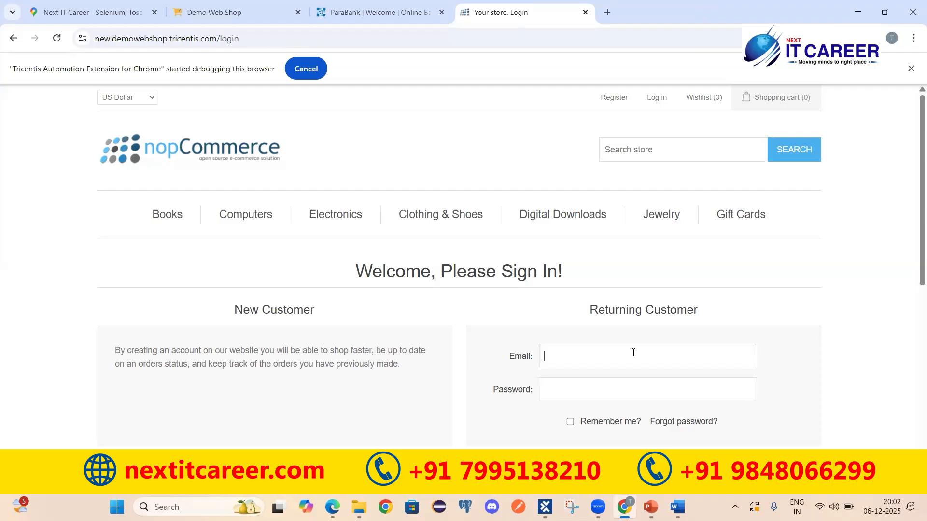
pyautogui.click(584, 362)
# Return to Tosca Commander's Modules folder showing the HomePage module's Register and Log in controls
pyautogui.moveTo(545, 507)
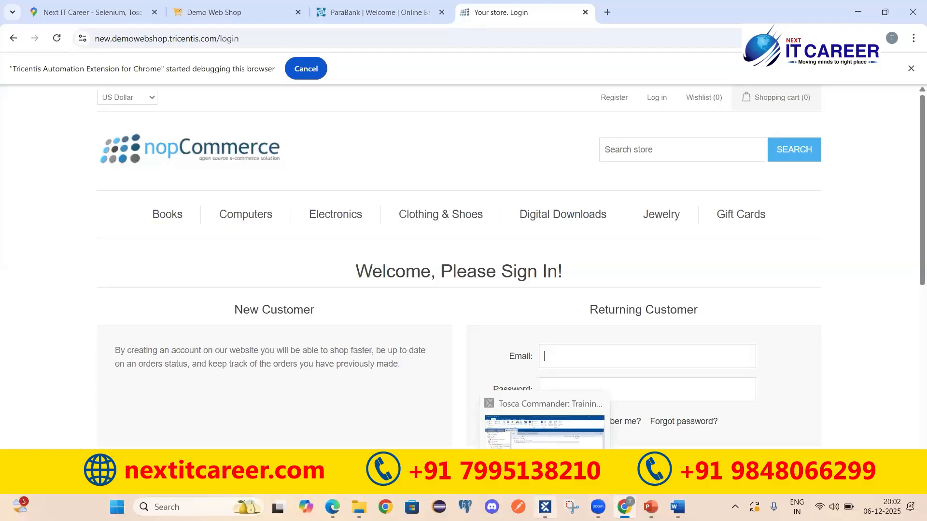
pyautogui.click(544, 430)
pyautogui.click(58, 174)
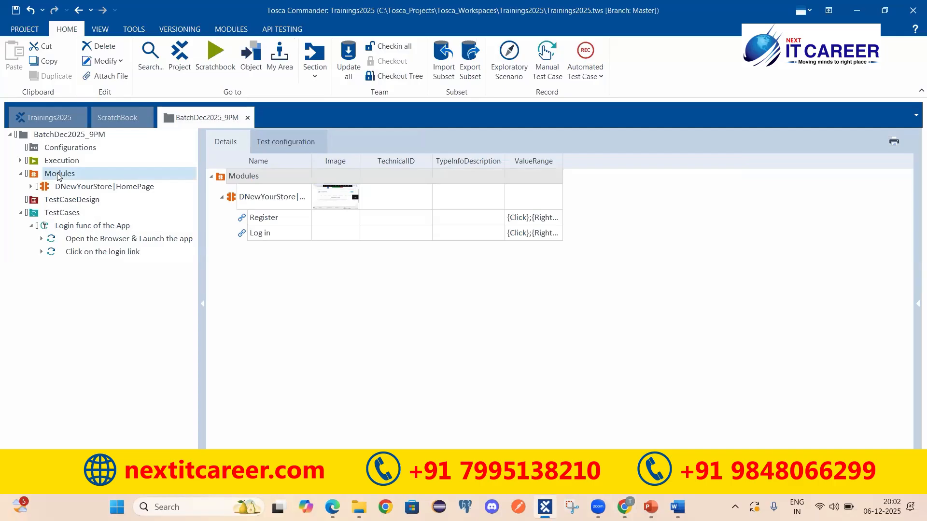
# Launch XScan from the Modules folder via Scan > Application to list open windows
pyautogui.rightClick(57, 175)
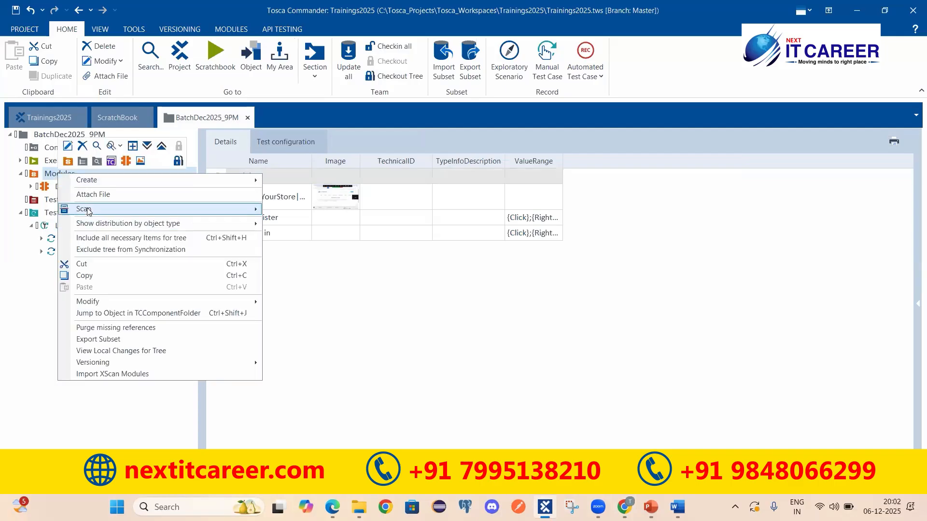
pyautogui.moveTo(89, 212)
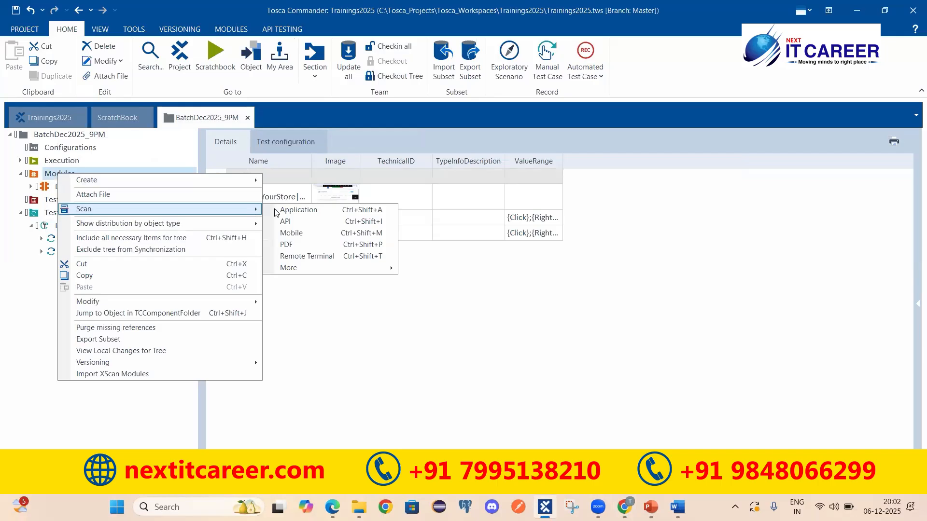
pyautogui.click(323, 214)
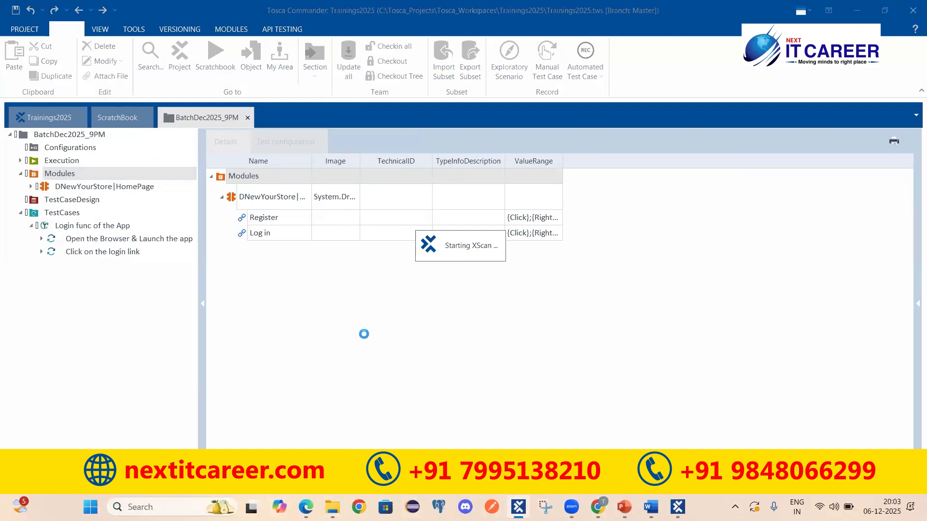
pyautogui.moveTo(464, 132); pyautogui.dragTo(443, 107)
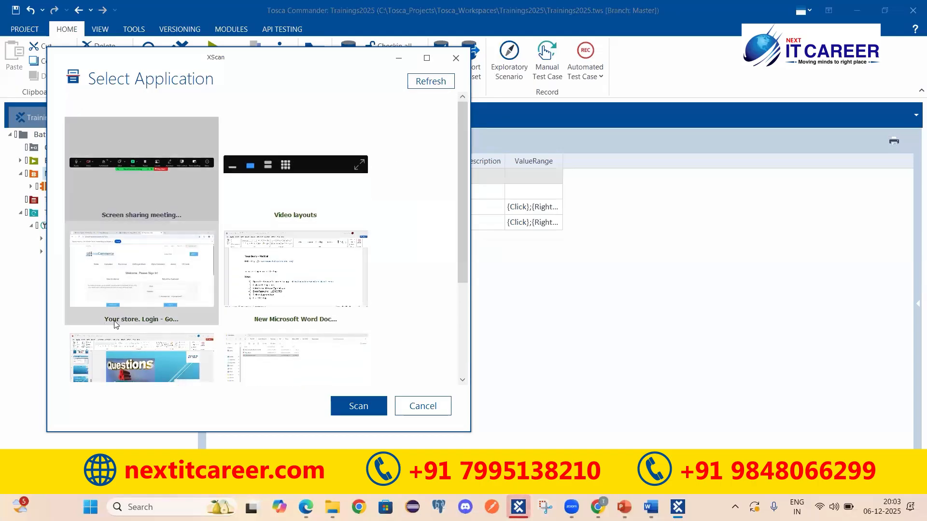
# Scan the 'Your store. Login' window in XScan, capturing Email, Password, Remember me? and Log in controls
pyautogui.click(174, 289)
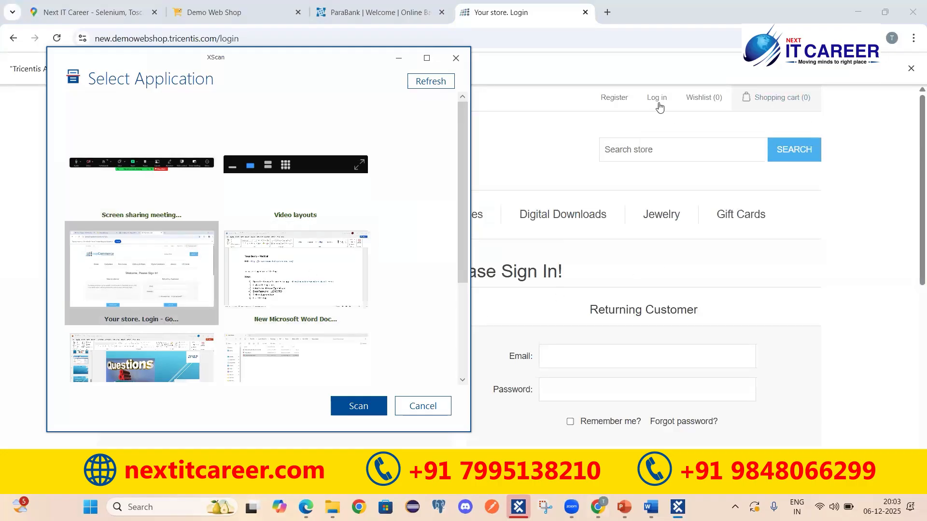
pyautogui.click(316, 287)
pyautogui.click(149, 362)
pyautogui.click(294, 367)
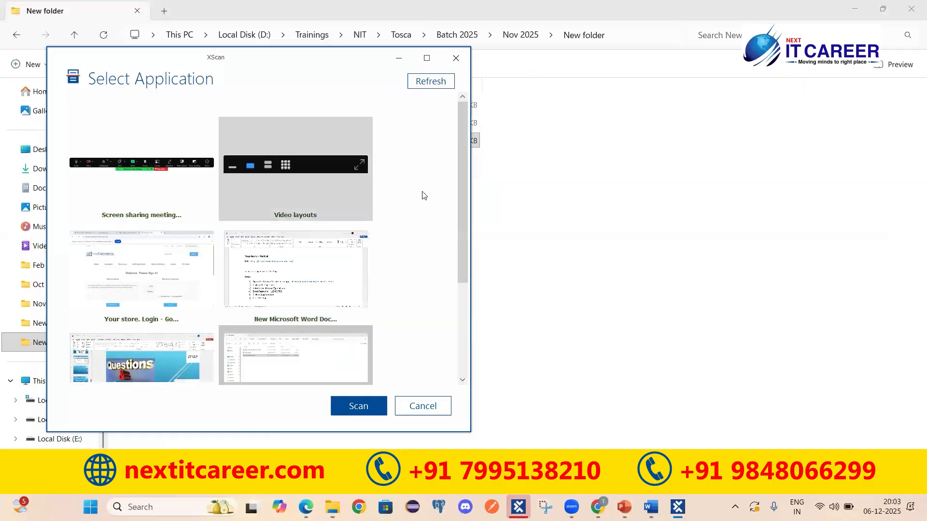
pyautogui.moveTo(464, 199); pyautogui.dragTo(457, 162)
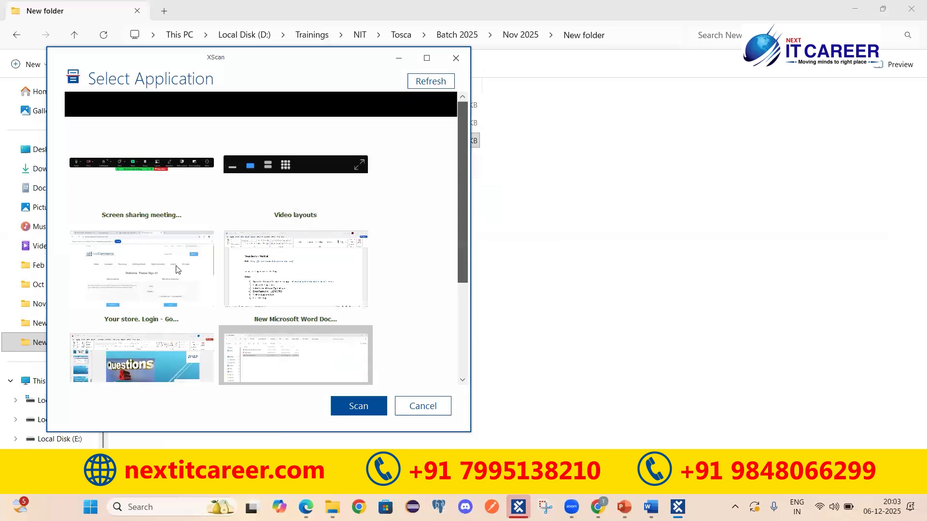
pyautogui.click(139, 274)
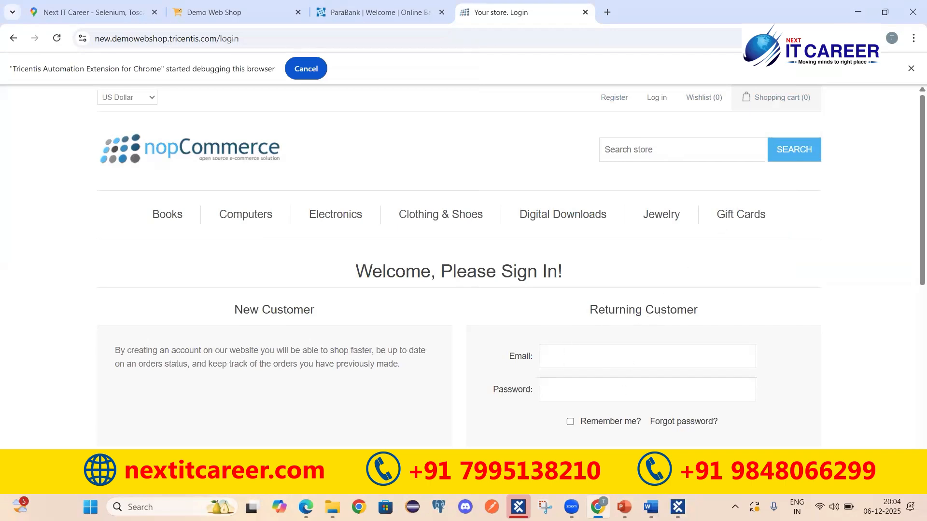
pyautogui.click(678, 507)
pyautogui.moveTo(362, 68); pyautogui.dragTo(336, 83)
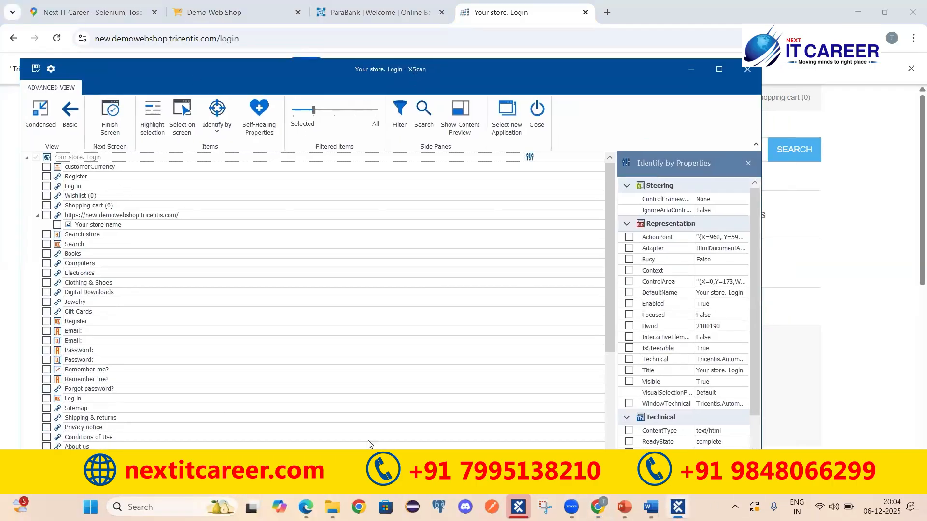
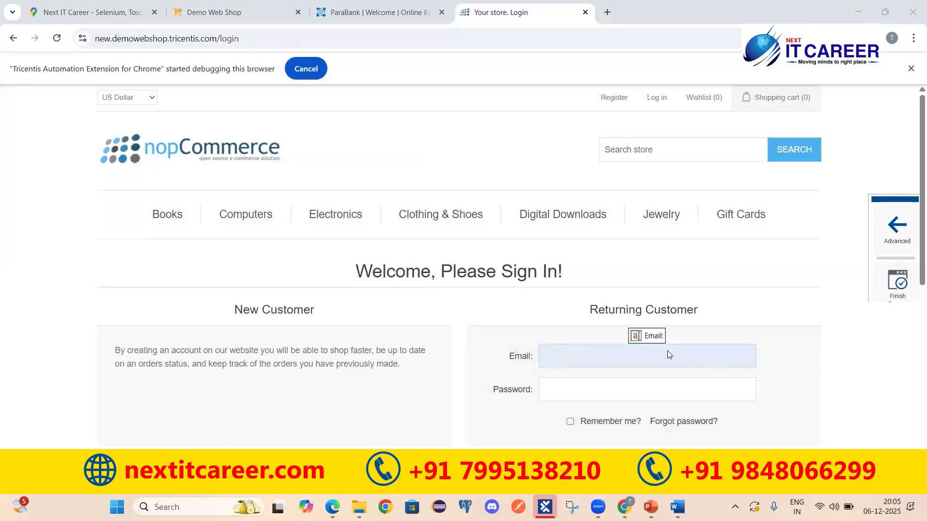
# Capture the login page's Email and Password fields as controls using Advanced identification
pyautogui.click(625, 357)
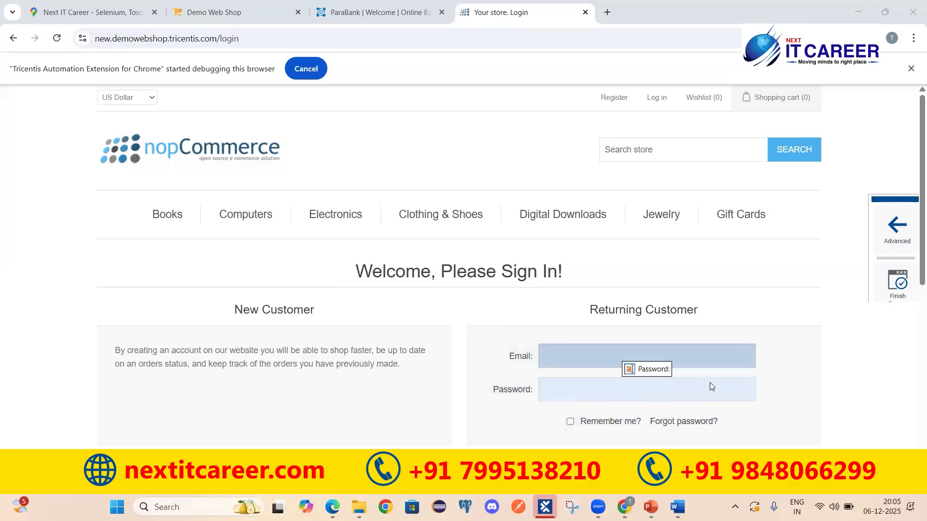
pyautogui.click(673, 389)
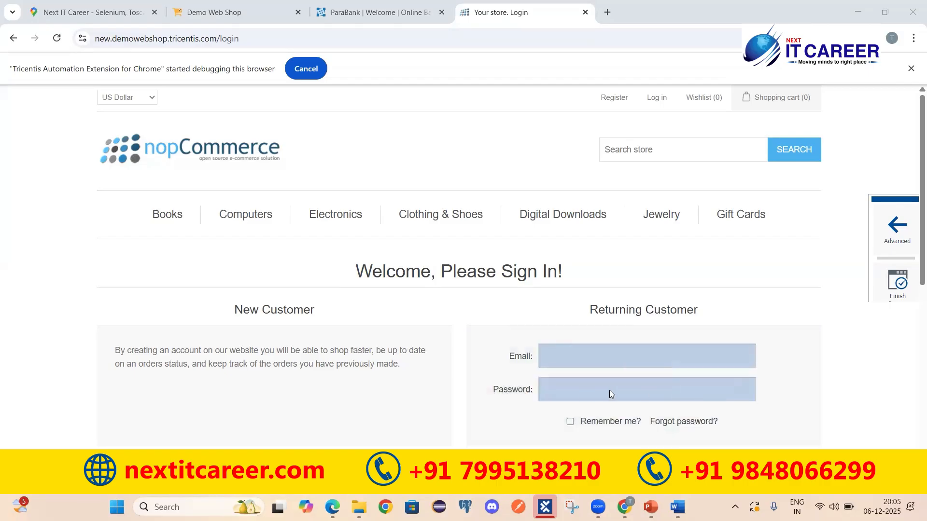
pyautogui.click(899, 227)
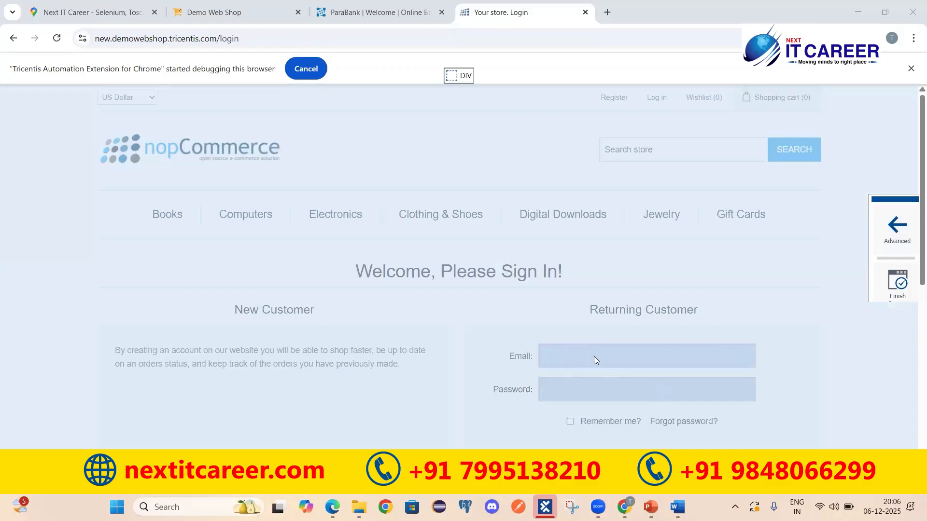
pyautogui.click(710, 355)
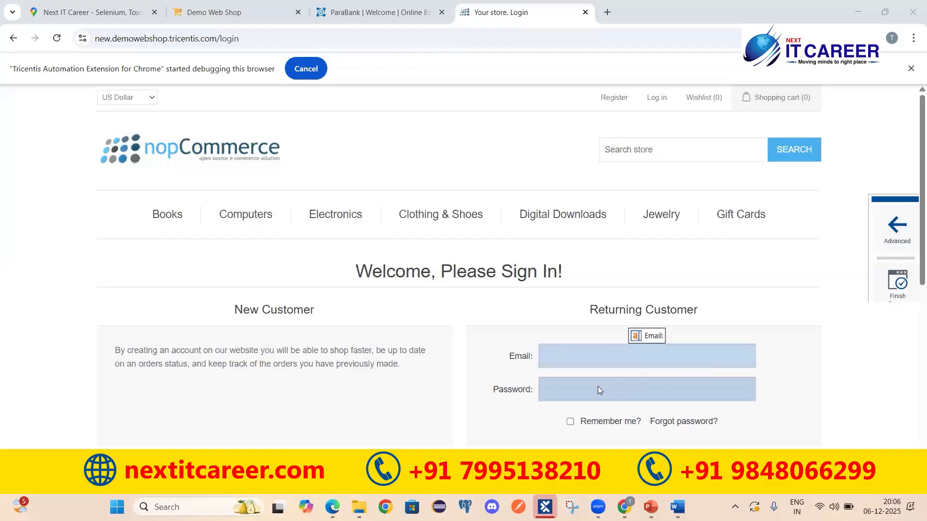
pyautogui.click(689, 393)
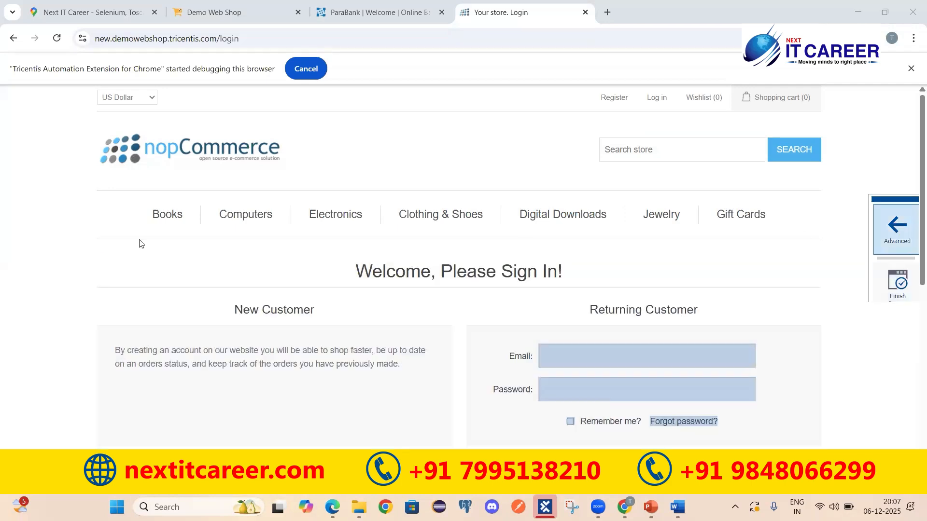
# Rename the scanned page to DNewYourStore|LoginPage, save it, and close XScan
pyautogui.click(103, 238)
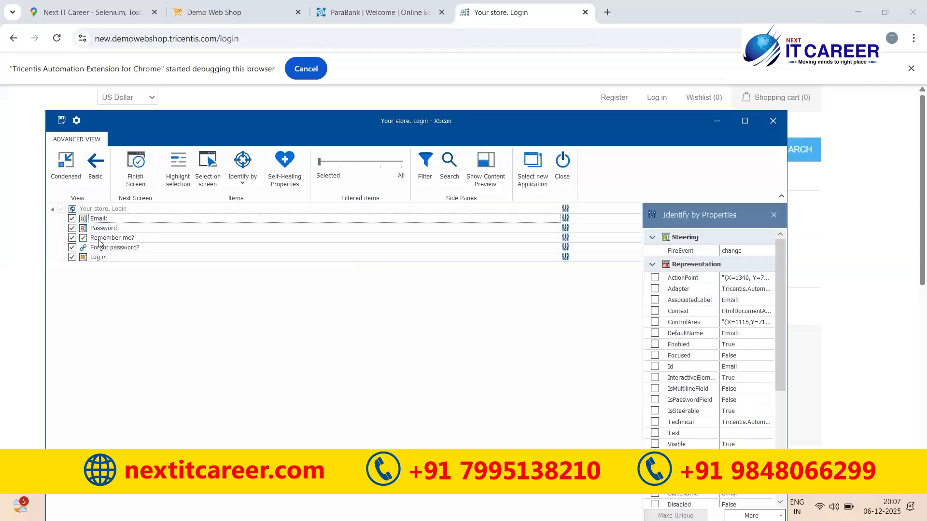
pyautogui.click(106, 256)
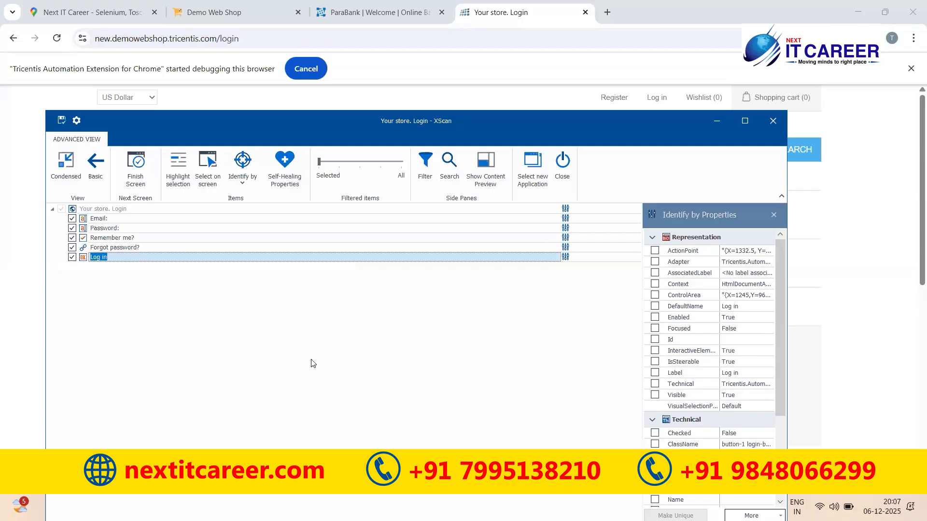
pyautogui.click(120, 209)
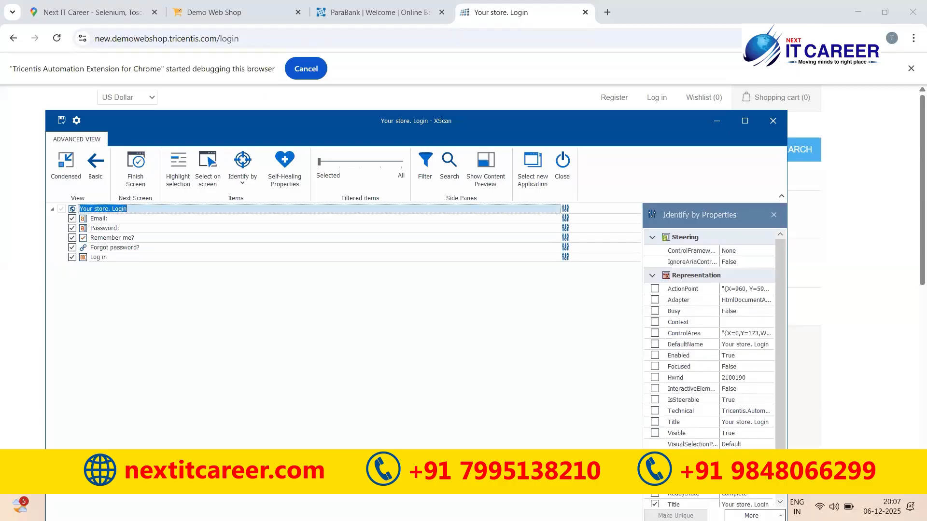
pyautogui.write('DNewYourStore|LoginPage')
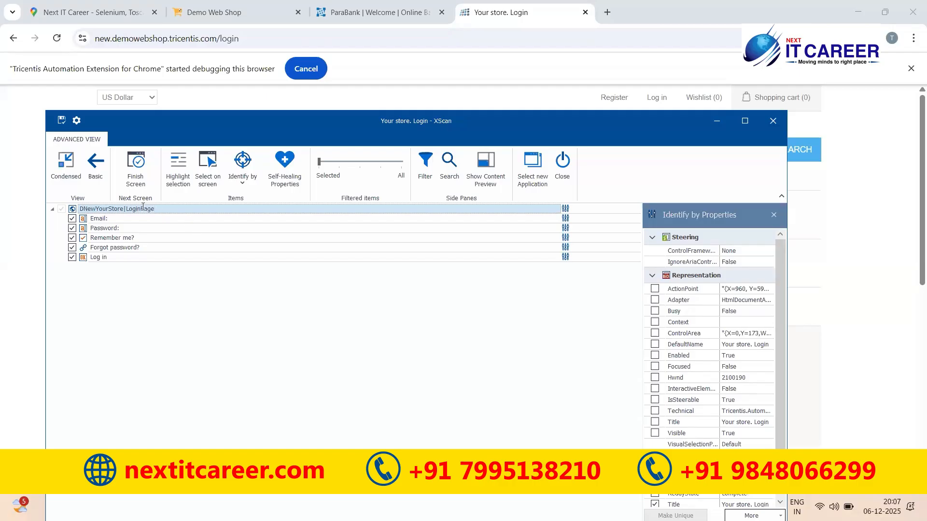
pyautogui.moveTo(112, 209); pyautogui.dragTo(168, 205)
pyautogui.click(225, 304)
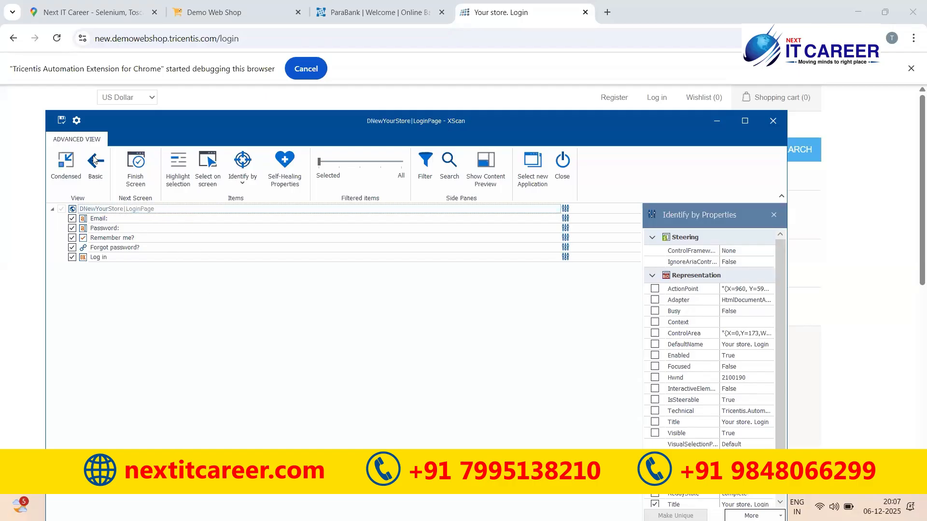
pyautogui.click(61, 124)
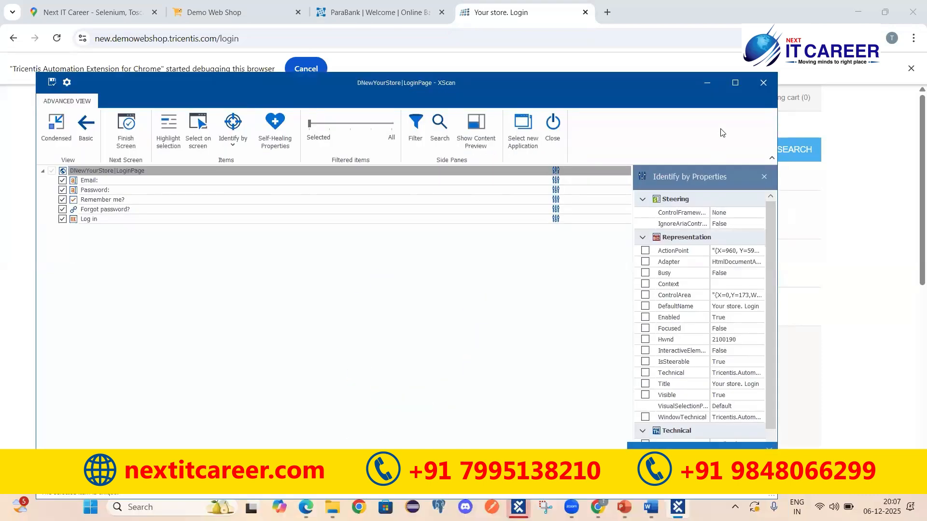
pyautogui.click(763, 83)
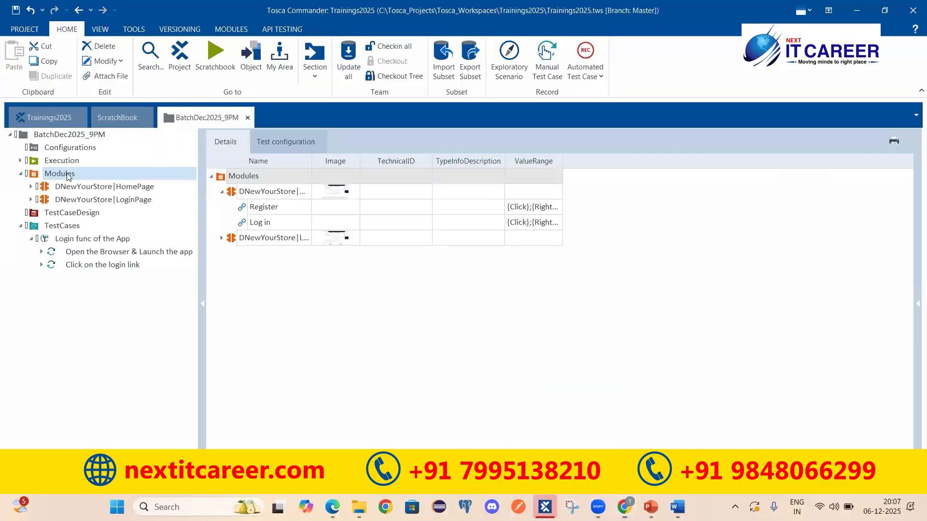
# Open the DNewYourStore|LoginPage module and step through its five captured elements
pyautogui.click(61, 202)
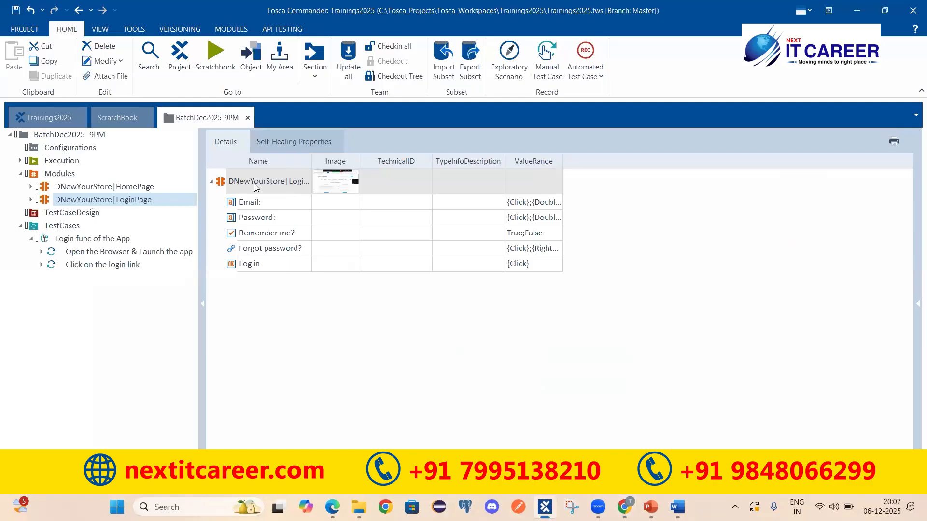
pyautogui.click(255, 203)
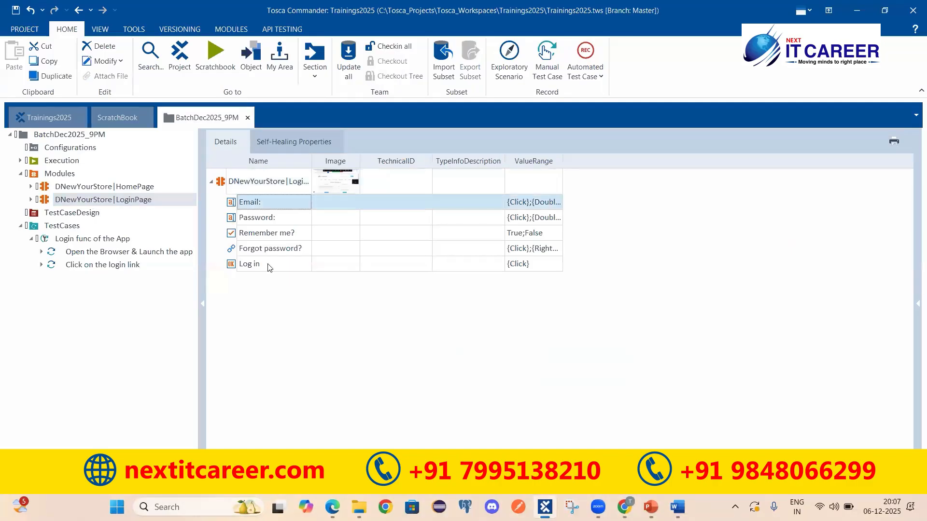
pyautogui.keyDown('shift'); pyautogui.click(265, 263); pyautogui.keyUp('shift')
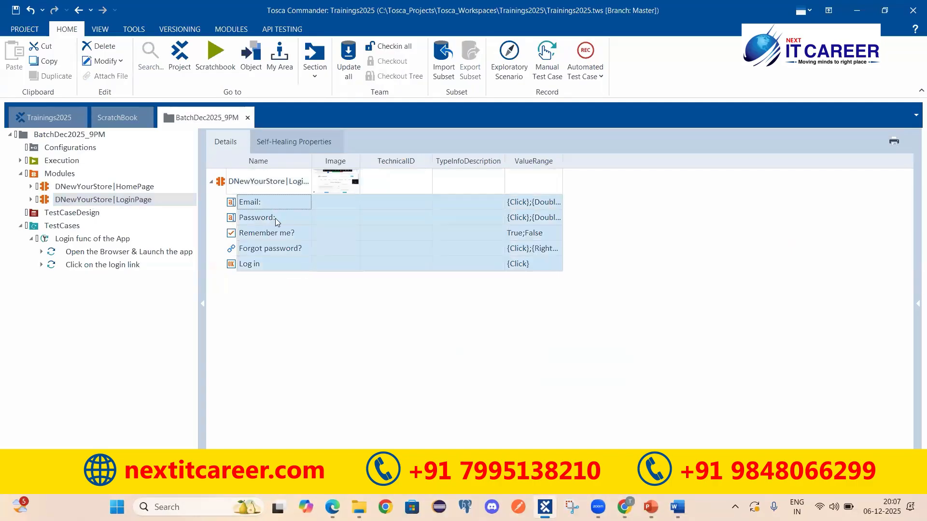
pyautogui.click(275, 218)
pyautogui.click(274, 232)
pyautogui.click(264, 253)
pyautogui.click(251, 266)
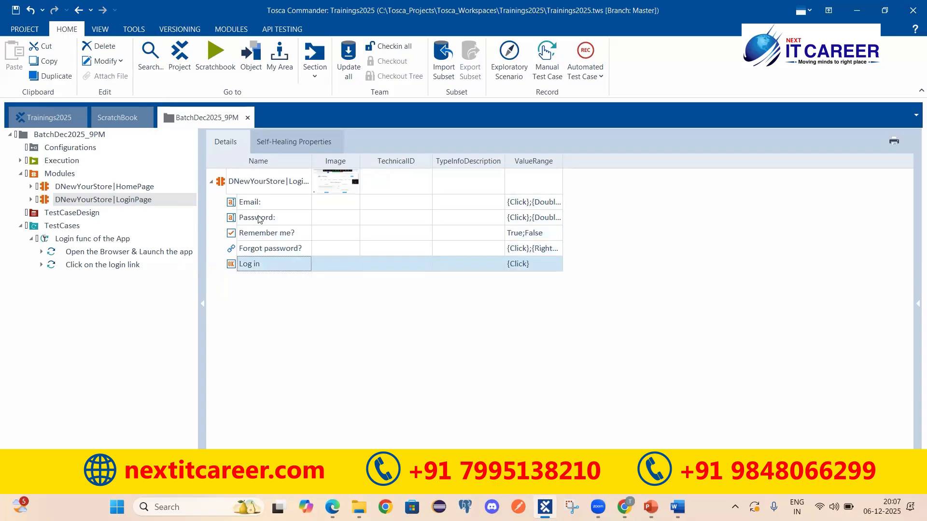
pyautogui.click(270, 193)
pyautogui.click(272, 205)
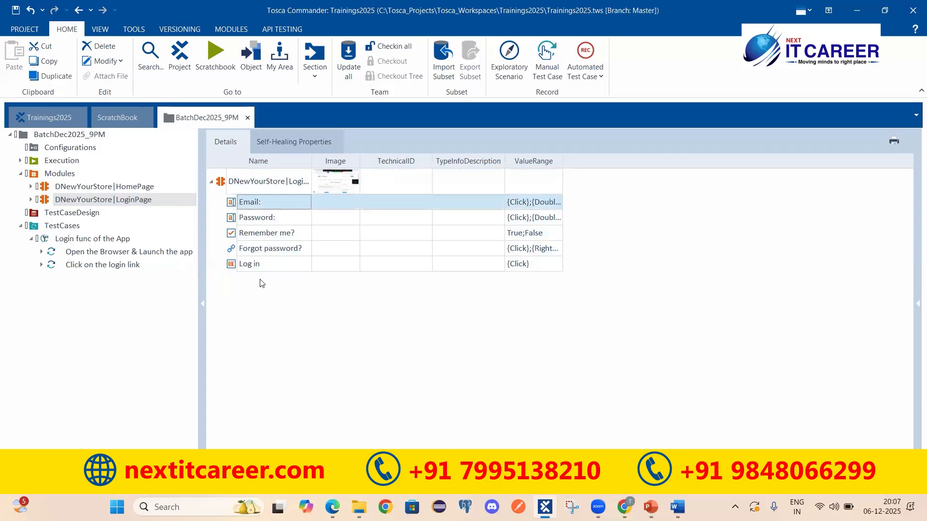
# View the module's page screenshot, then open the Login func of the App test case and save
pyautogui.click(328, 186)
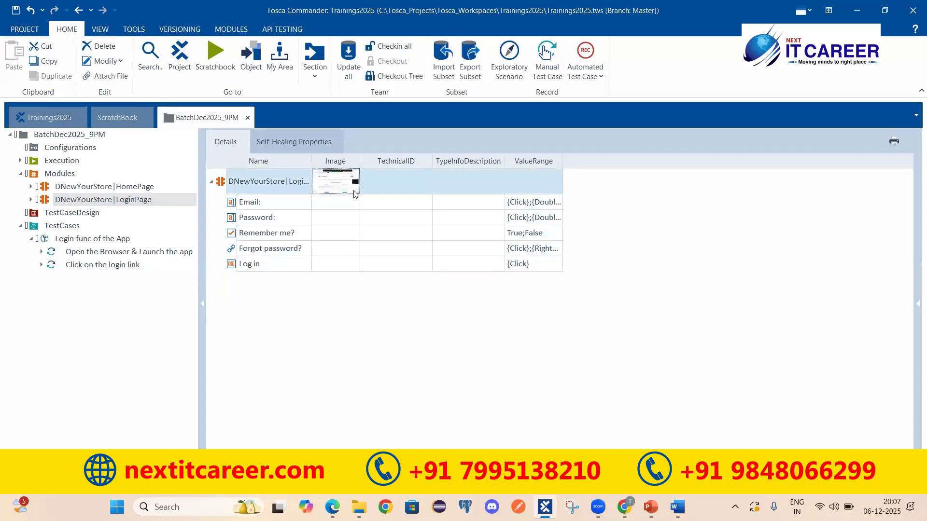
pyautogui.click(595, 190)
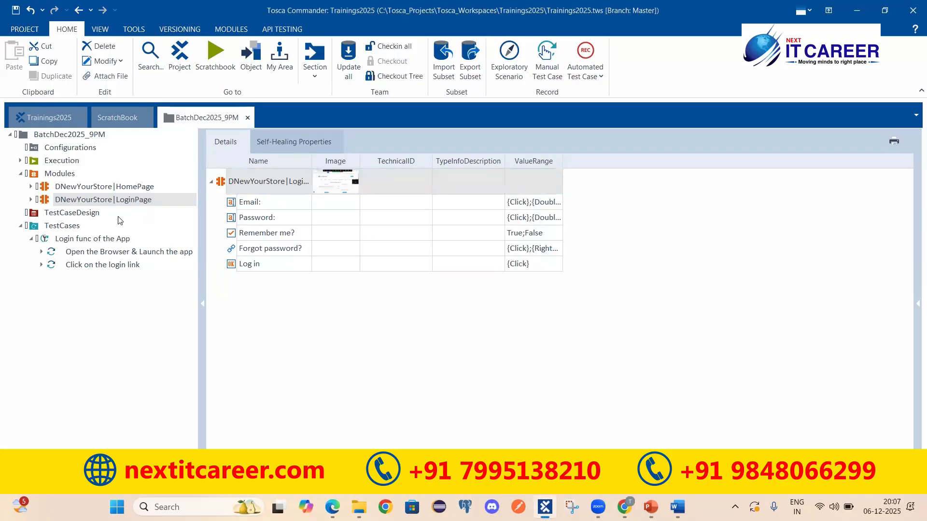
pyautogui.click(67, 241)
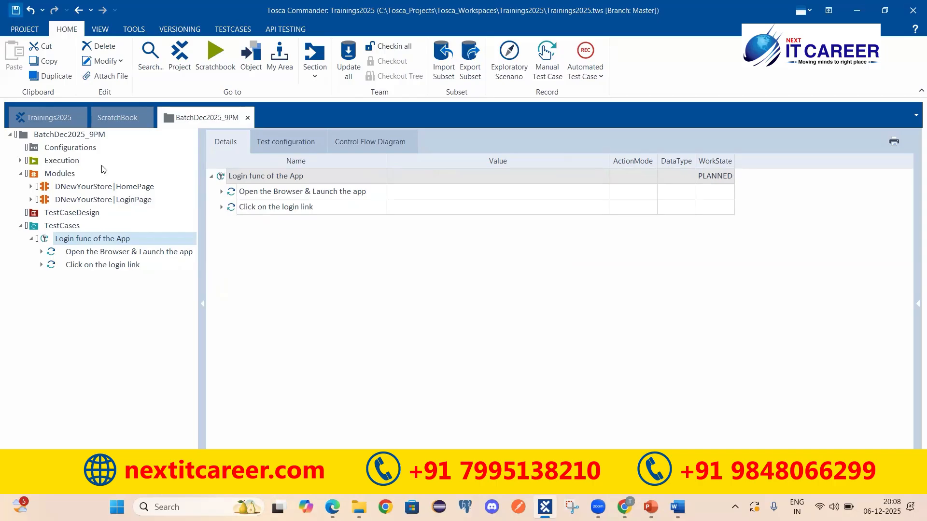
pyautogui.click(16, 10)
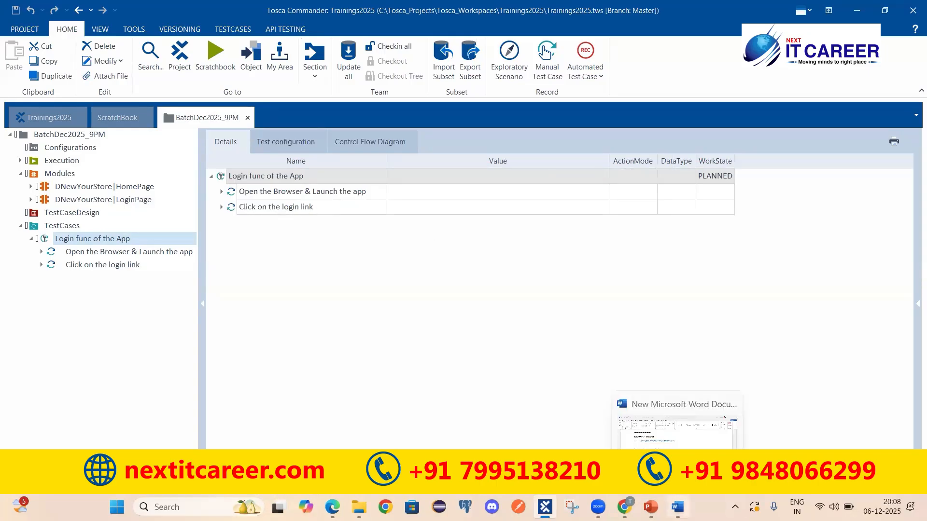
pyautogui.click(677, 507)
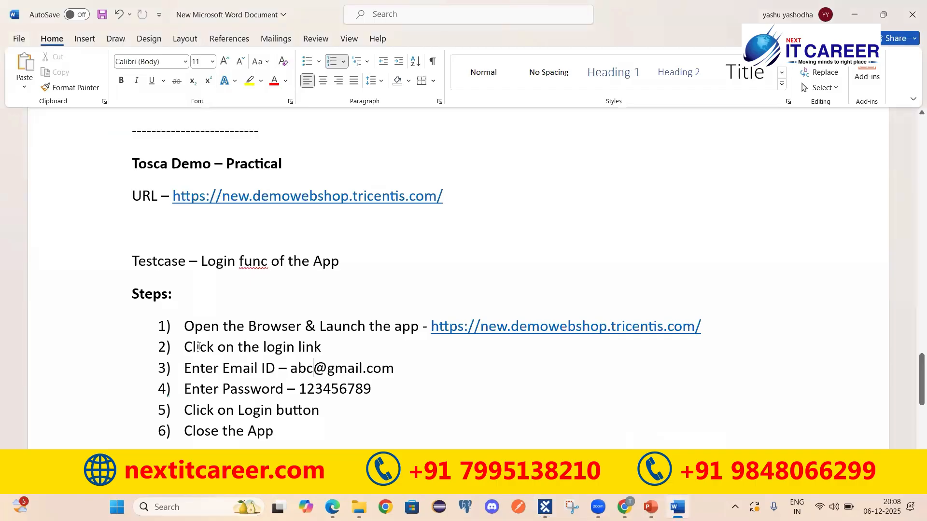
pyautogui.tripleClick(192, 368)
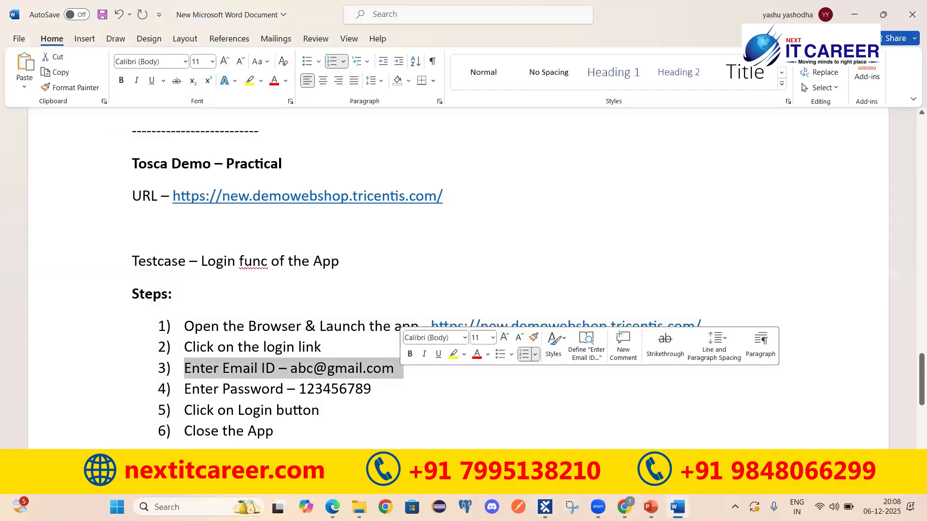
pyautogui.hotkey('alt', 'Tab')
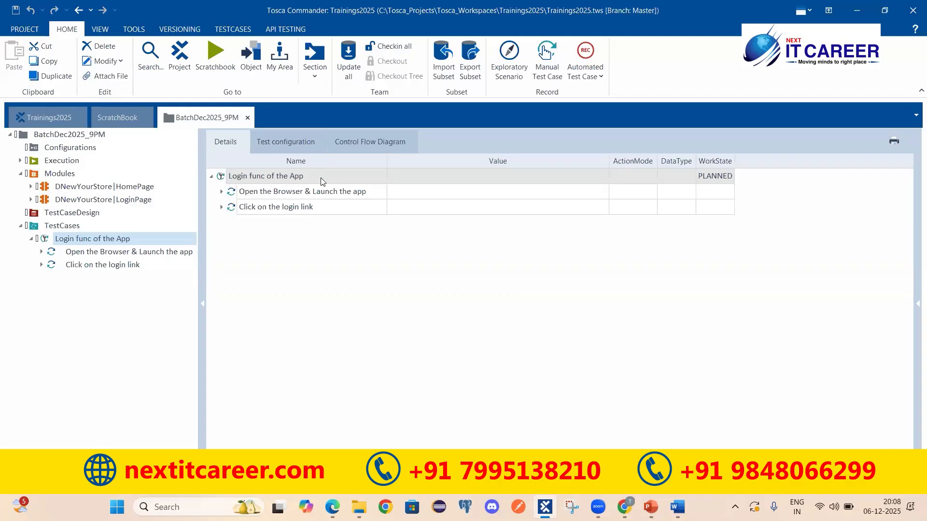
# Search 'LoginPage' and drag the DNewYourStore|LoginPage module into the Login func of the App test case
pyautogui.click(224, 174)
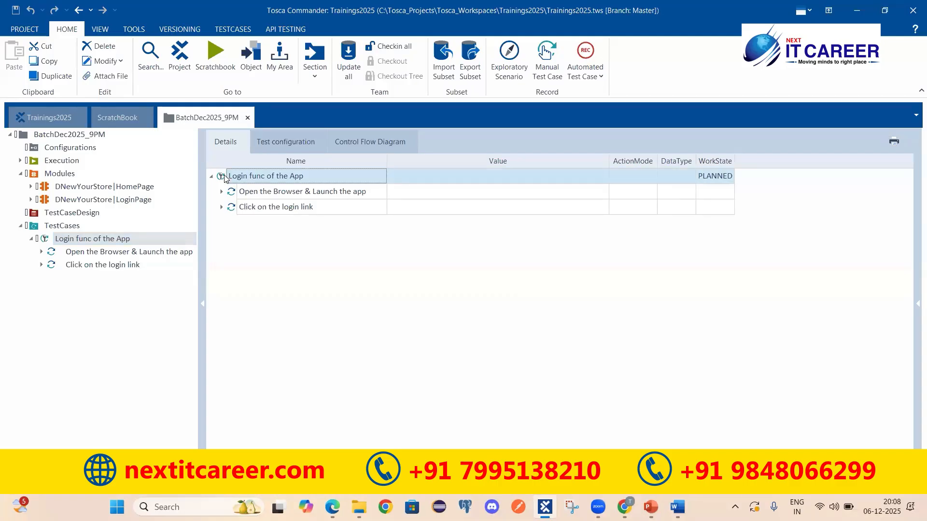
pyautogui.rightClick(359, 177)
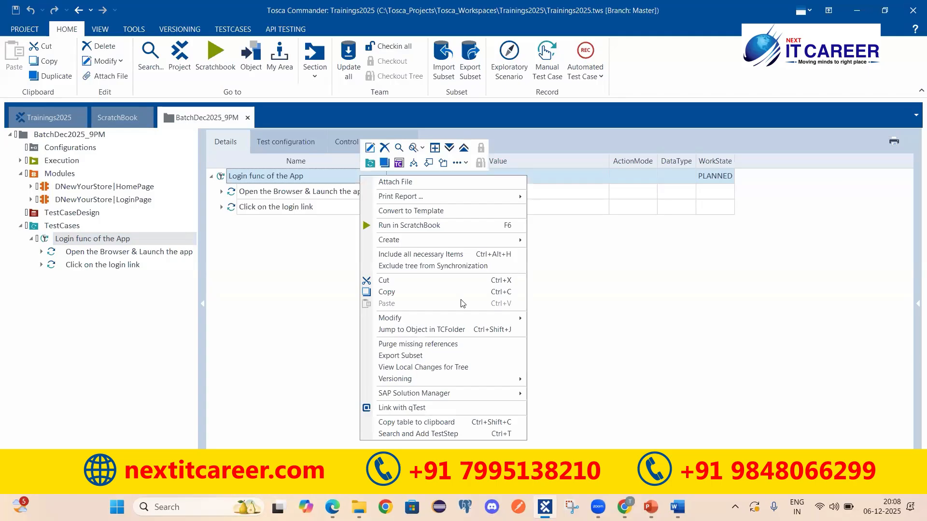
pyautogui.click(453, 434)
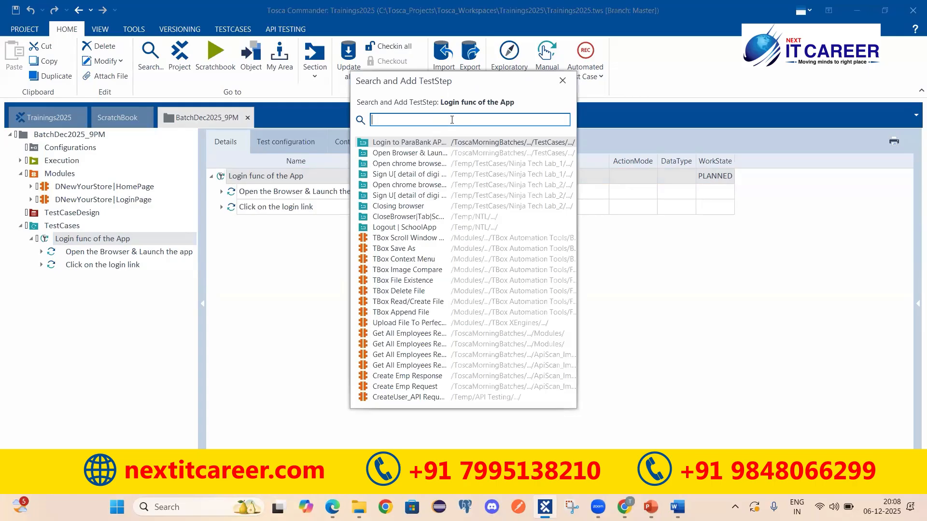
pyautogui.write('LoginP')
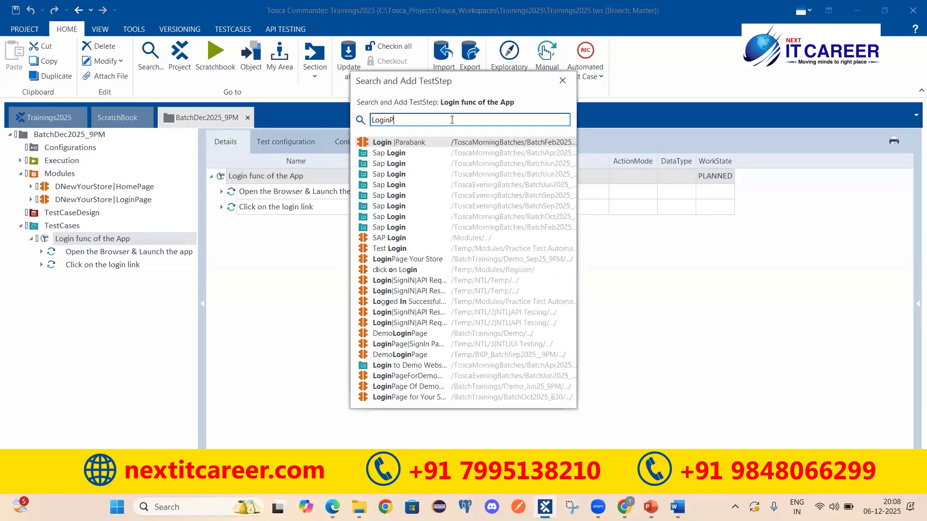
pyautogui.write('age')
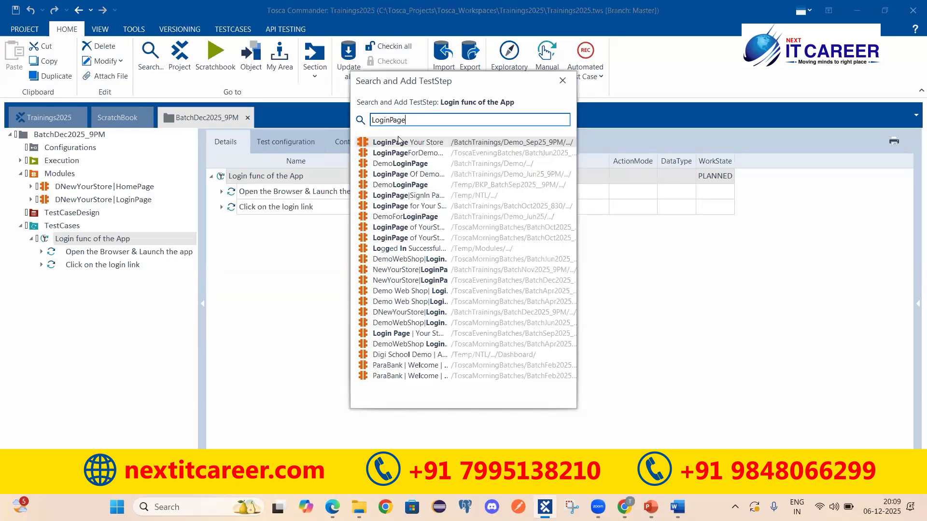
pyautogui.moveTo(410, 312); pyautogui.dragTo(275, 215)
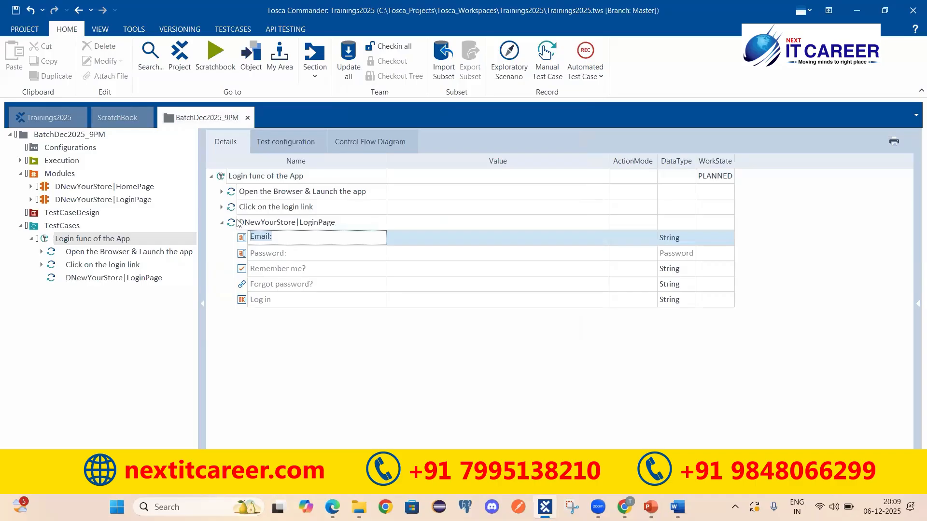
# Set the new step's Email value to the sample e-mail address copied from the Word notes
pyautogui.click(247, 223)
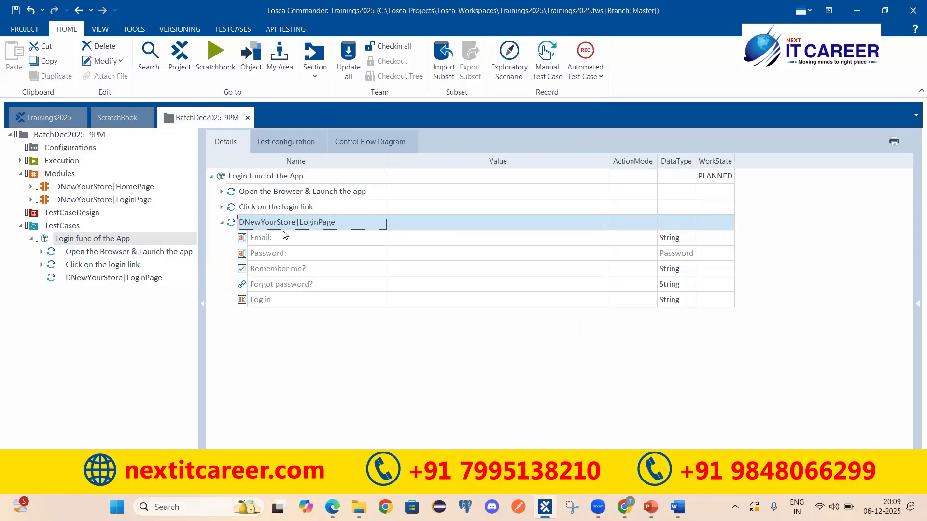
pyautogui.click(267, 238)
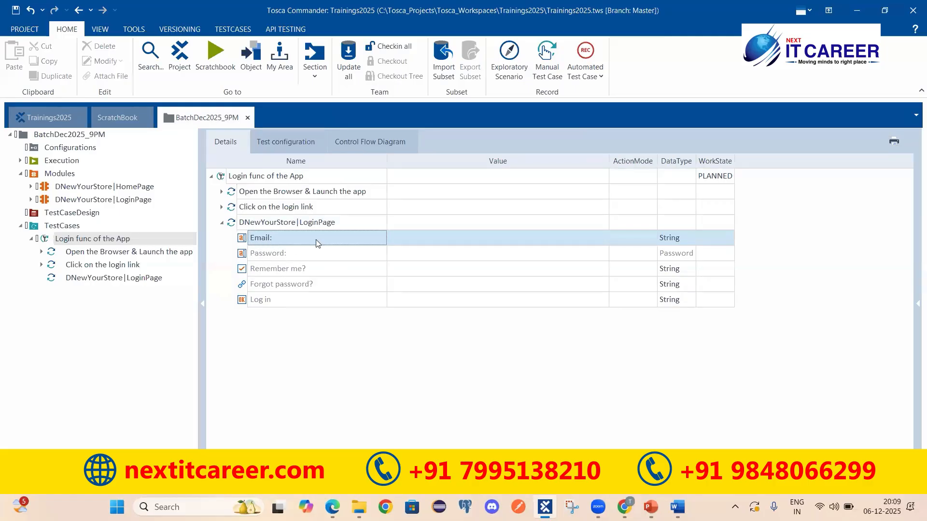
pyautogui.click(409, 238)
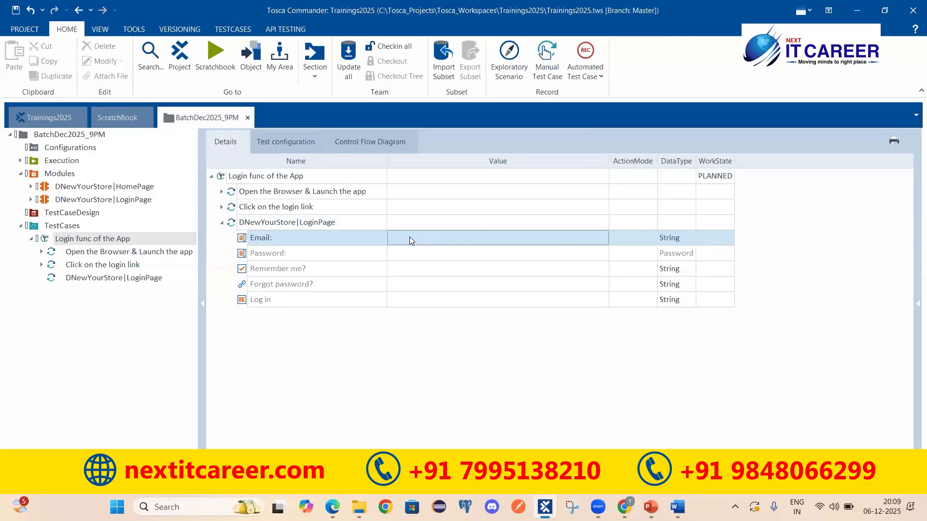
pyautogui.write('jhgdskjdgkjdsgf kdgfdgfsdugfsiu')
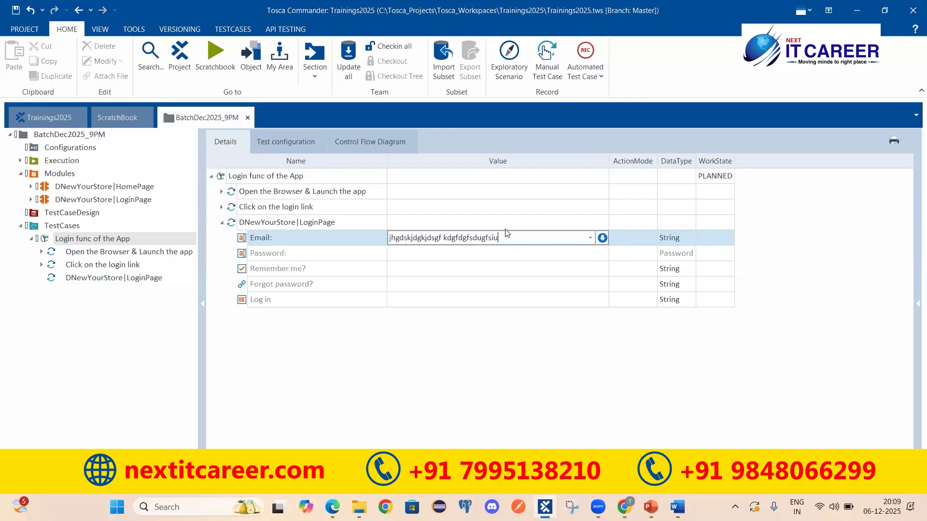
pyautogui.hotkey('shift', 'Home')
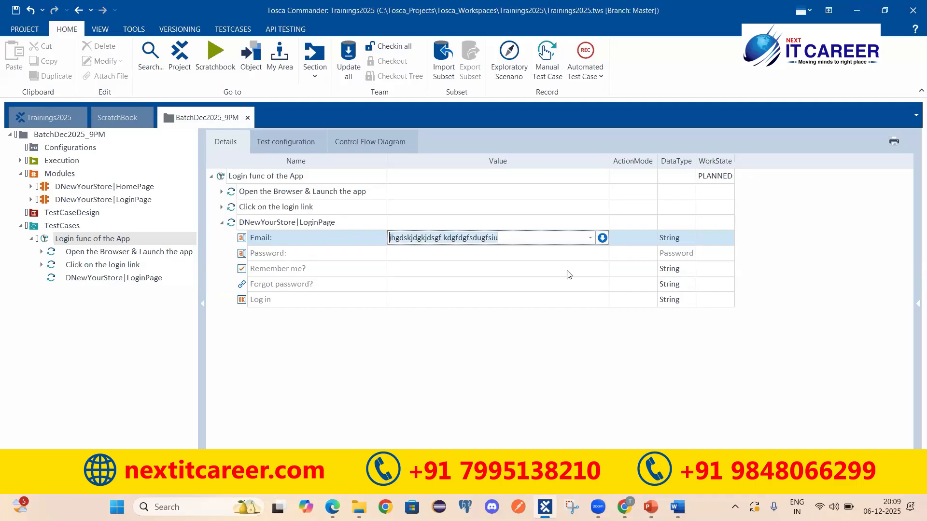
pyautogui.click(677, 506)
pyautogui.moveTo(302, 370); pyautogui.dragTo(383, 370)
pyautogui.hotkey('ctrl', 'c')
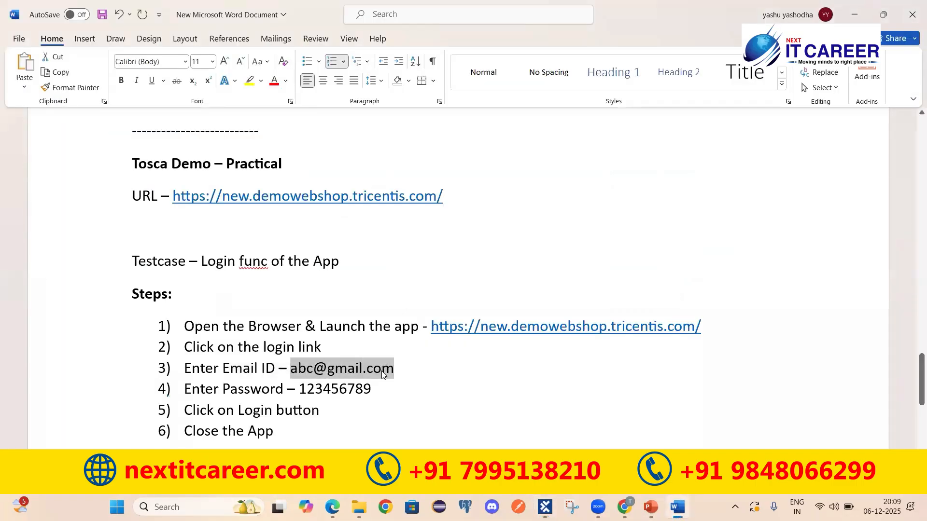
pyautogui.hotkey('alt', 'Tab')
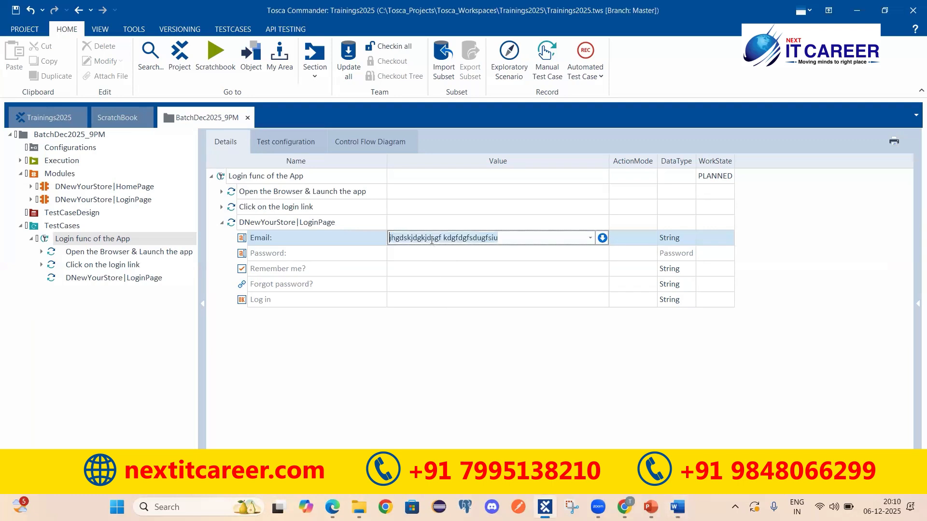
pyautogui.hotkey('ctrl', 'v')
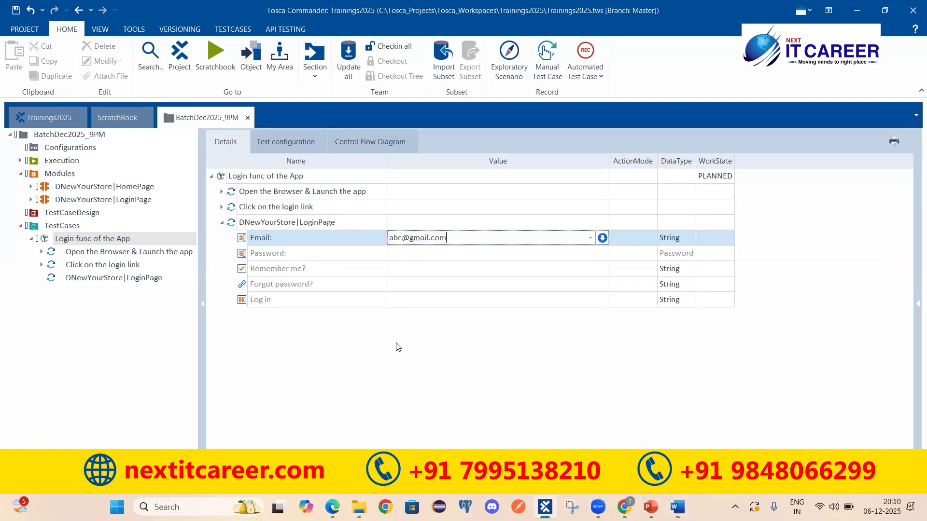
pyautogui.press('Return')
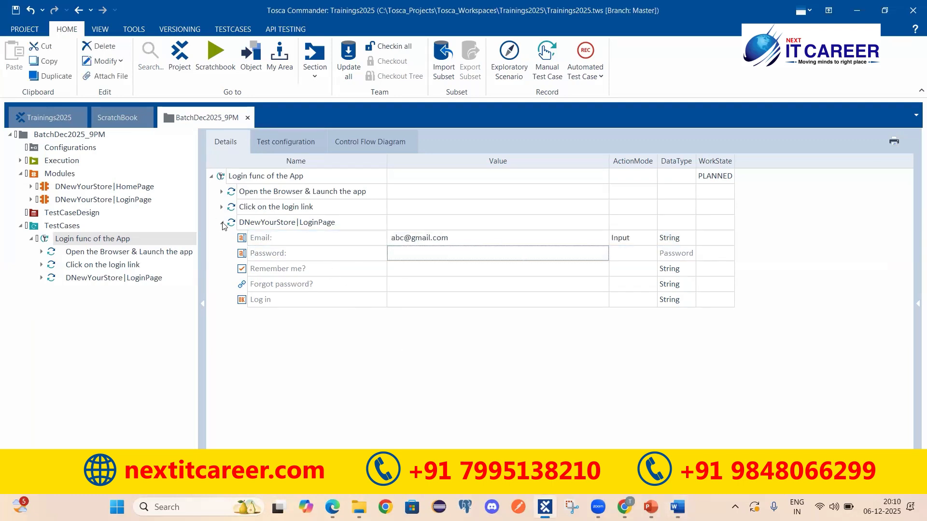
# Collapse the login page step and rename it 'Enter Email ID'
pyautogui.click(222, 222)
pyautogui.click(294, 222)
pyautogui.hotkey('ctrl', 'a')
pyautogui.write('Enter Email ID')
pyautogui.press('Return')
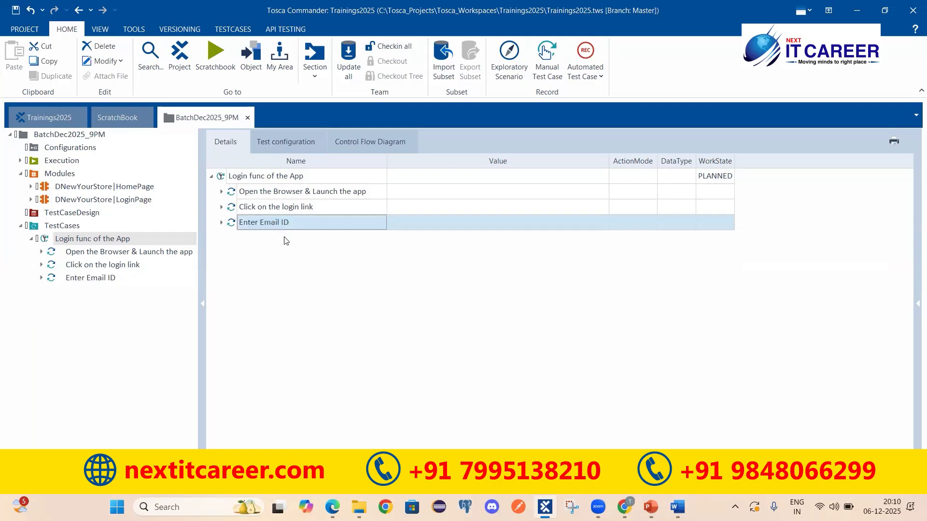
# Check the Enter Email ID step, then look up the password value in the Word notes
pyautogui.click(223, 224)
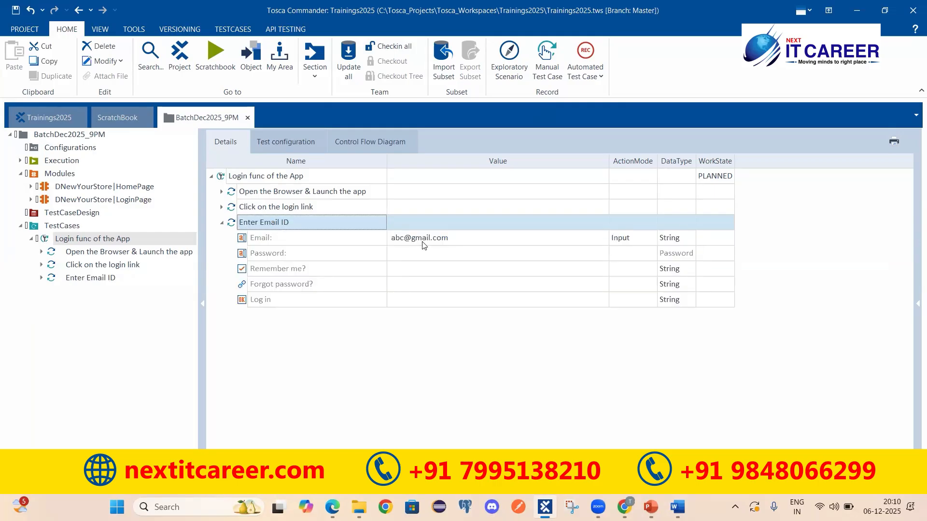
pyautogui.click(223, 224)
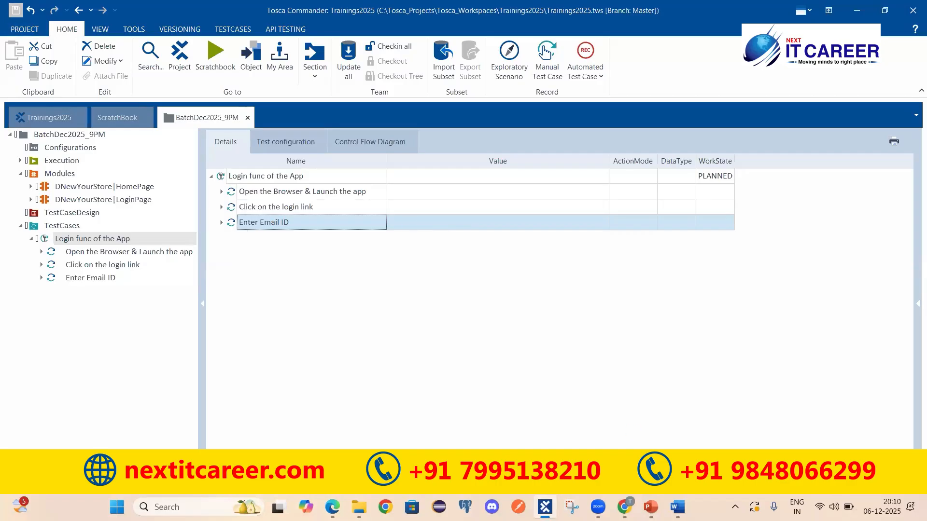
pyautogui.hotkey('alt', 'Tab')
pyautogui.moveTo(223, 389); pyautogui.dragTo(251, 389)
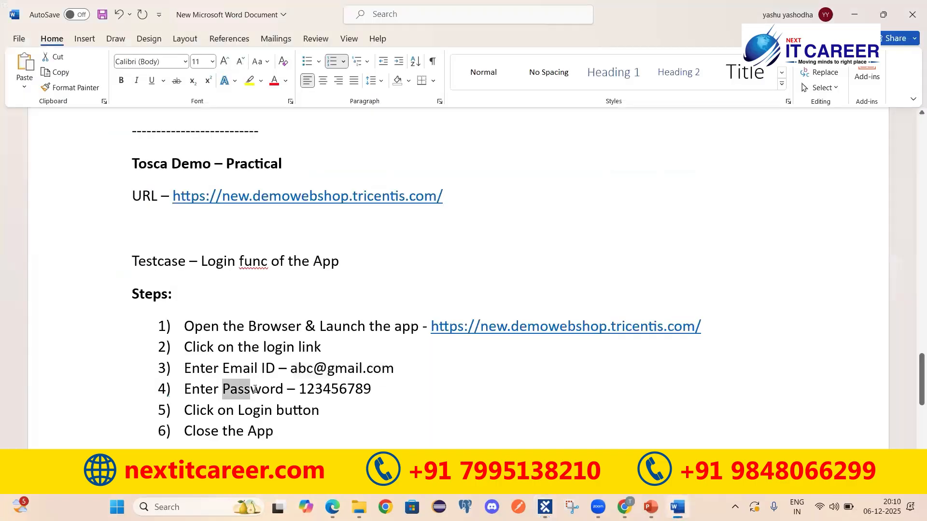
pyautogui.moveTo(371, 389); pyautogui.dragTo(300, 392)
pyautogui.hotkey('alt', 'Tab')
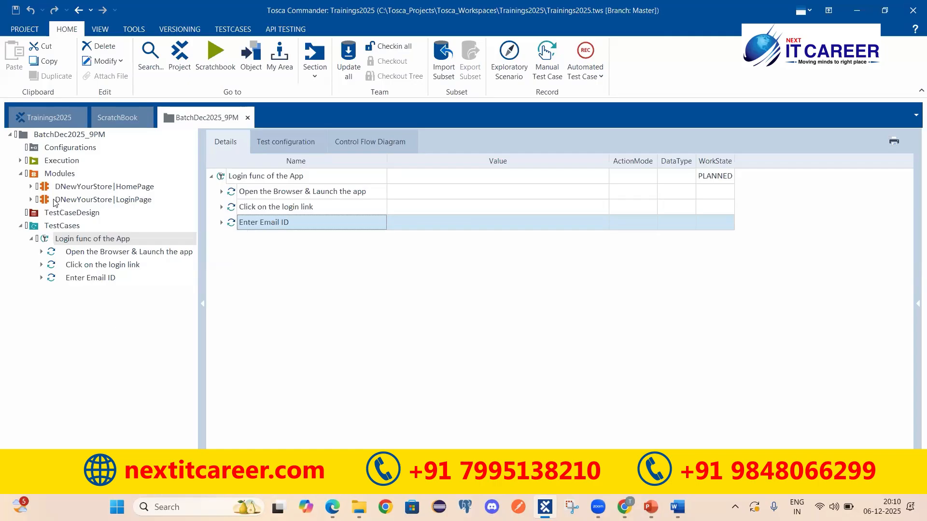
# Select the Login func of the App test case and bring up its actions menu
pyautogui.click(130, 201)
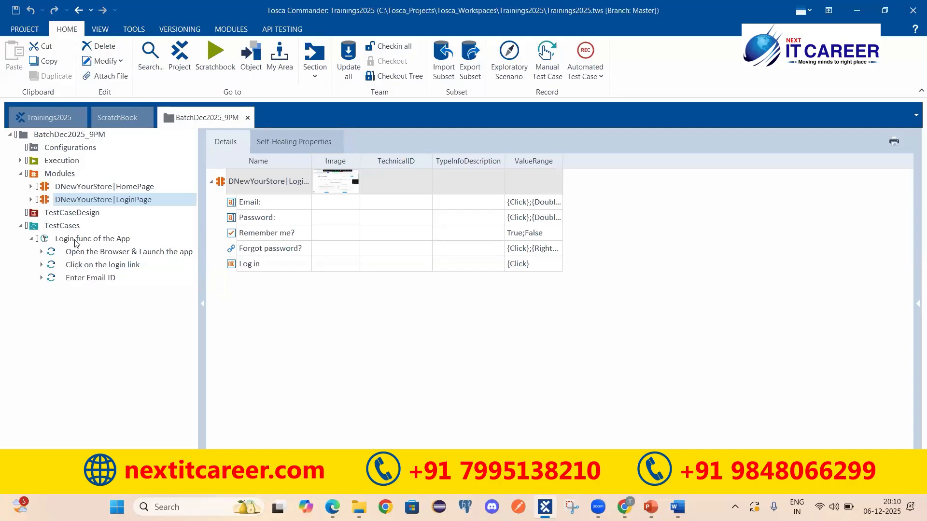
pyautogui.click(102, 243)
pyautogui.rightClick(315, 175)
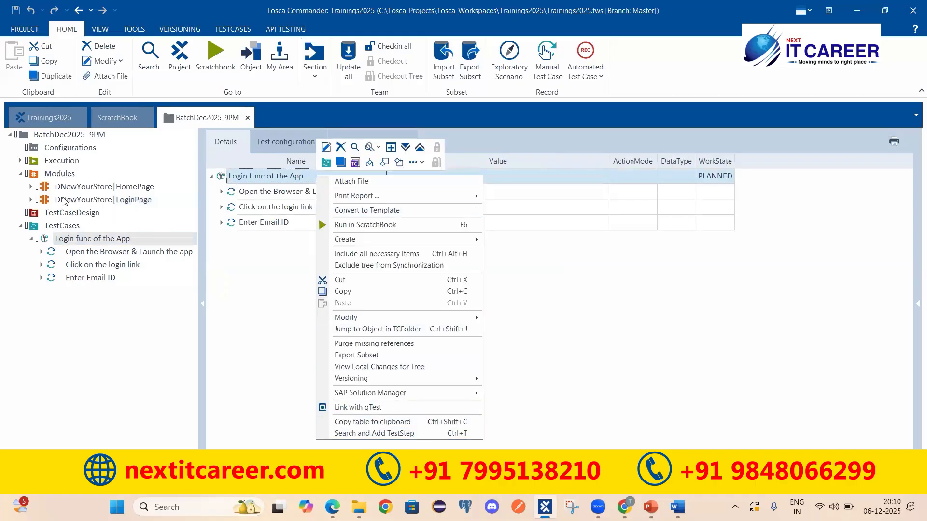
# Add the DNewYourStore|LoginPage module to the test case as another step
pyautogui.click(679, 321)
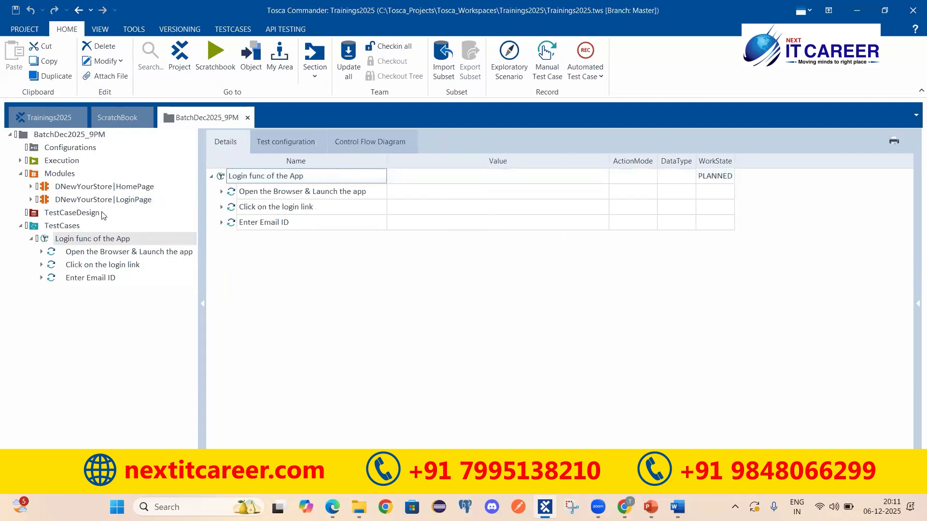
pyautogui.click(45, 201)
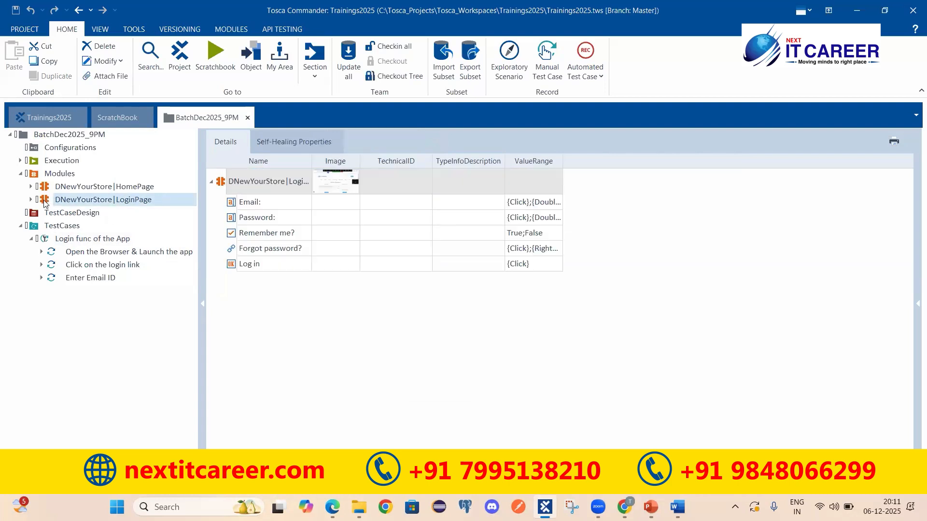
pyautogui.moveTo(45, 203); pyautogui.dragTo(58, 244)
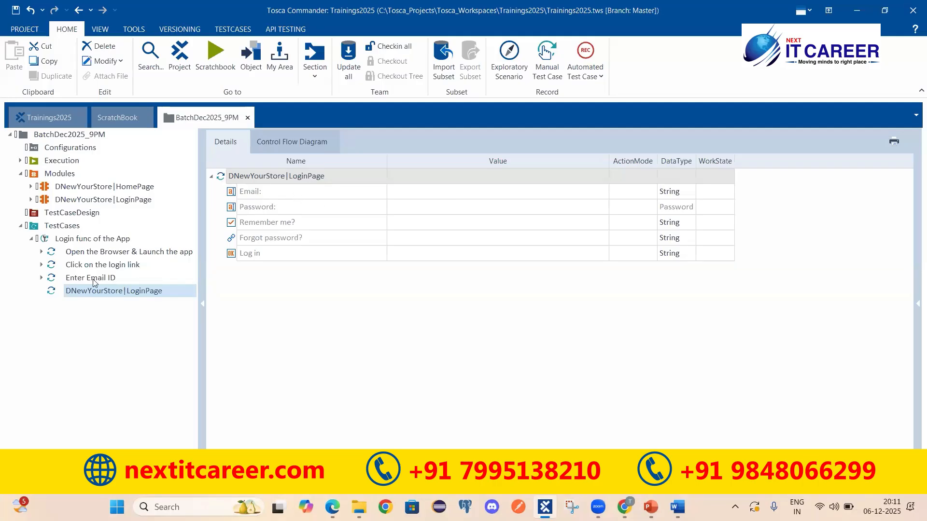
# Enter the test password as the new step's Password value
pyautogui.click(240, 193)
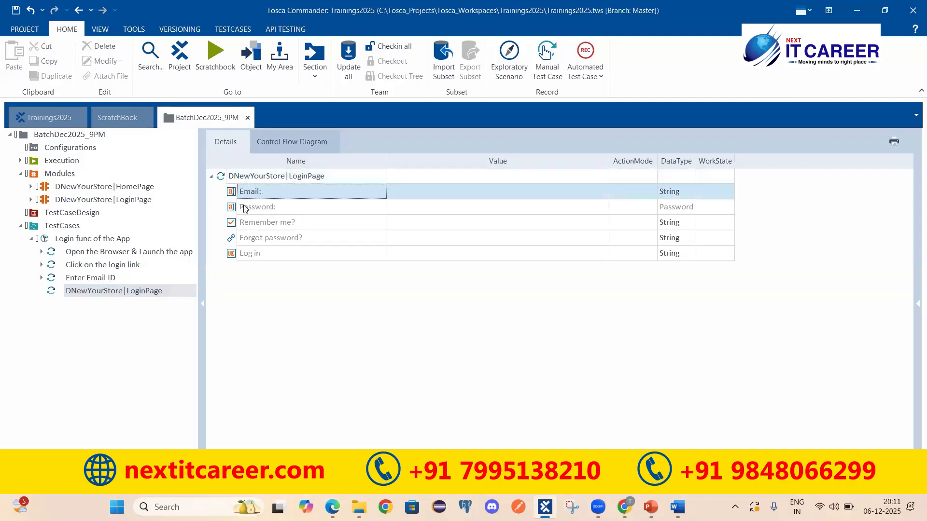
pyautogui.click(245, 207)
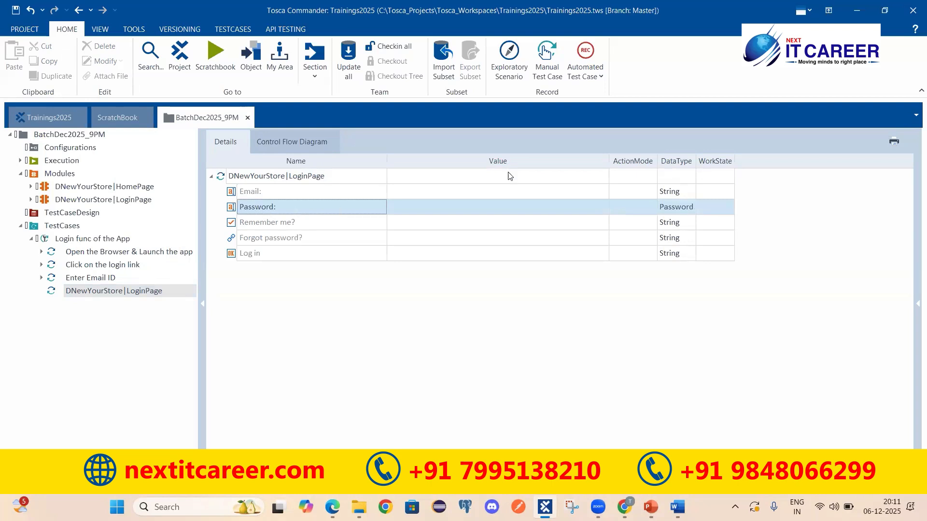
pyautogui.click(428, 213)
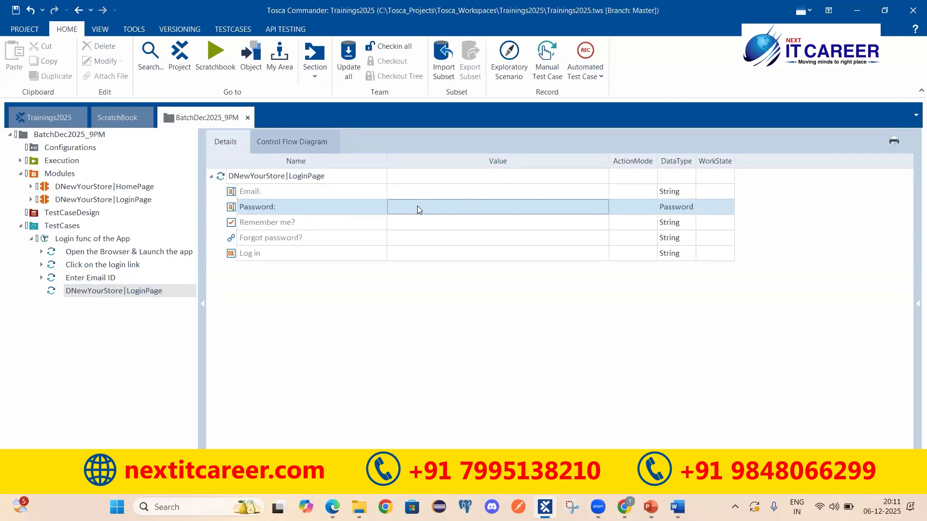
pyautogui.click(416, 207)
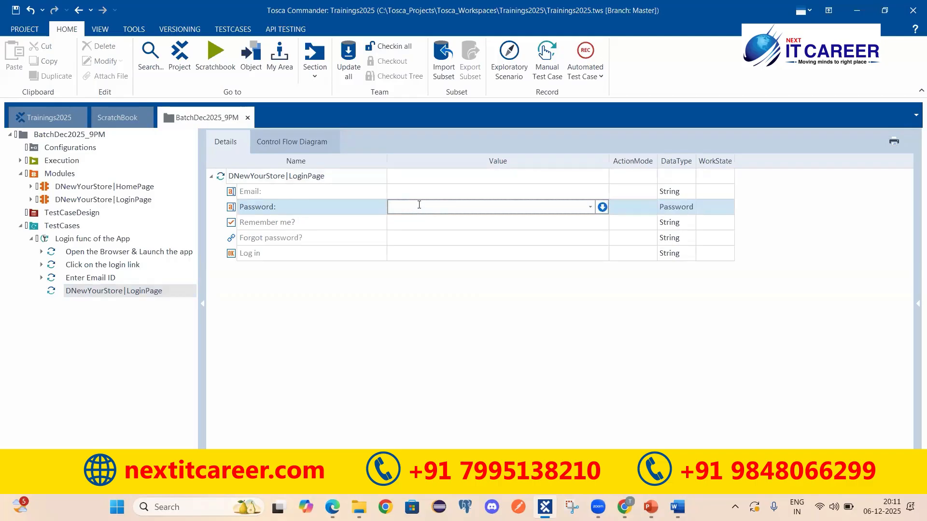
pyautogui.write('123456789')
pyautogui.doubleClick(392, 209)
pyautogui.click(494, 300)
# Rename the new step 'Enter Password'
pyautogui.click(266, 177)
pyautogui.hotkey('ctrl', 'a')
pyautogui.write('Enter')
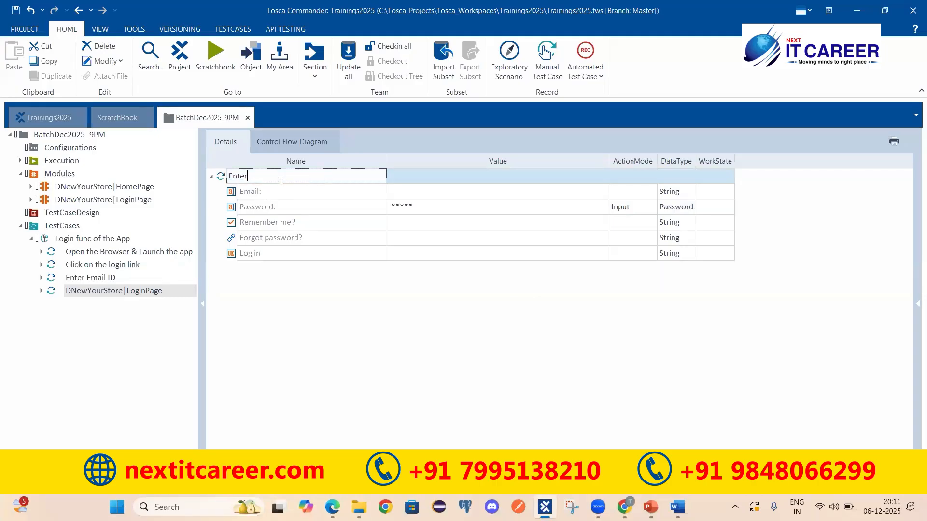
pyautogui.write('assword')
pyautogui.press('Return')
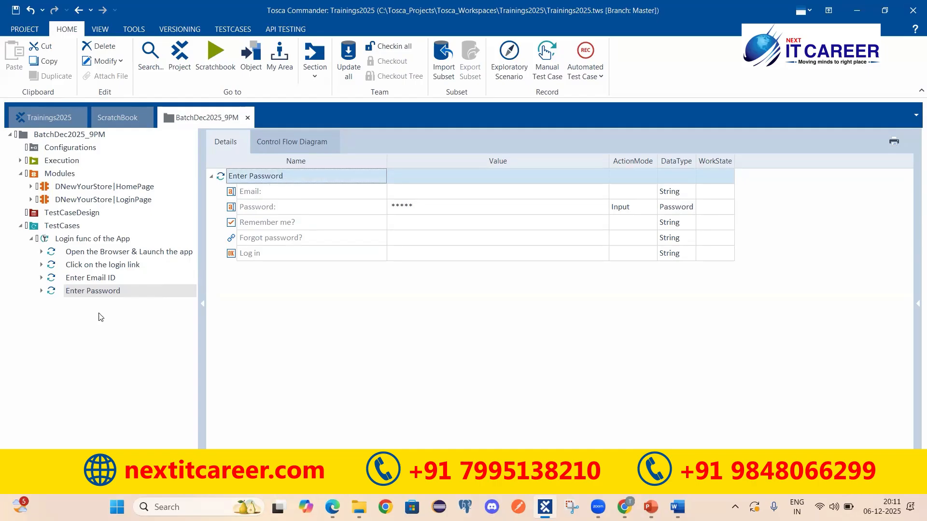
# Collapse the Enter Email ID and Enter Password steps, then open the DNewYourStore|LoginPage module
pyautogui.click(96, 280)
pyautogui.click(92, 291)
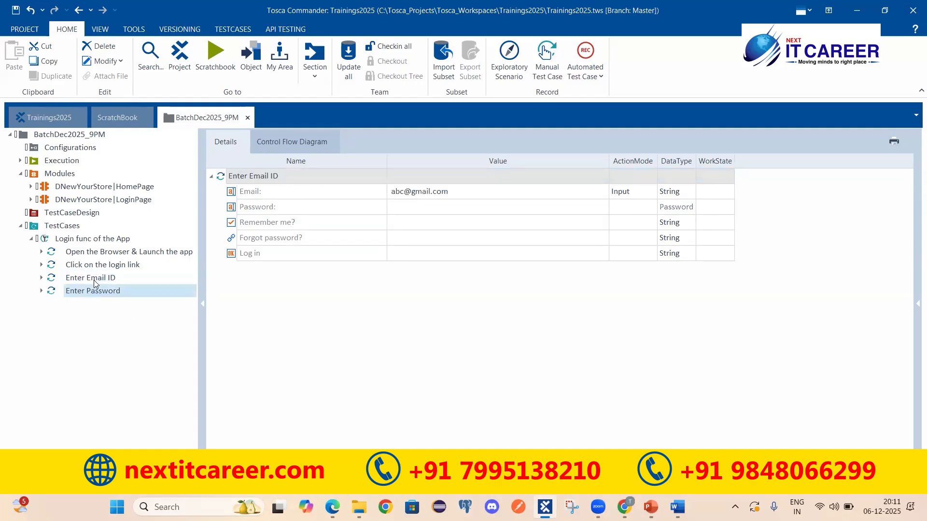
pyautogui.click(92, 239)
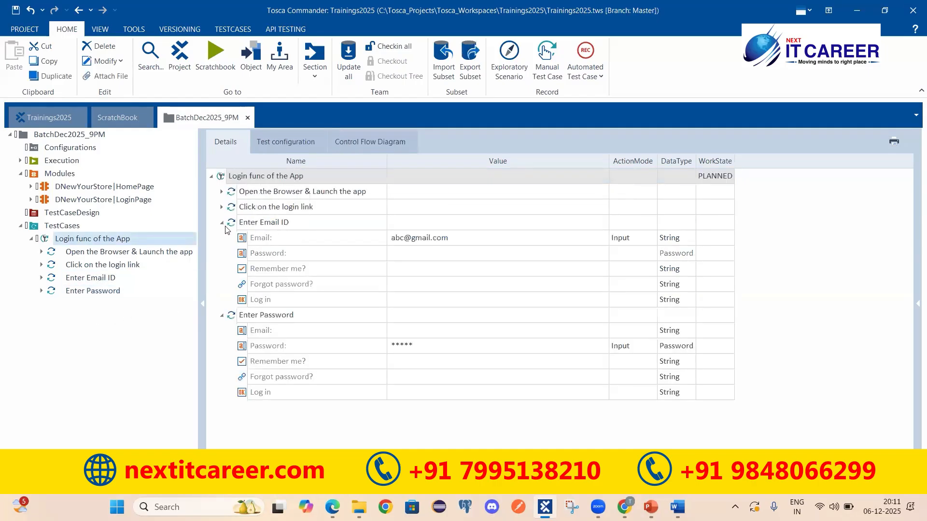
pyautogui.click(222, 222)
pyautogui.click(221, 237)
pyautogui.click(269, 225)
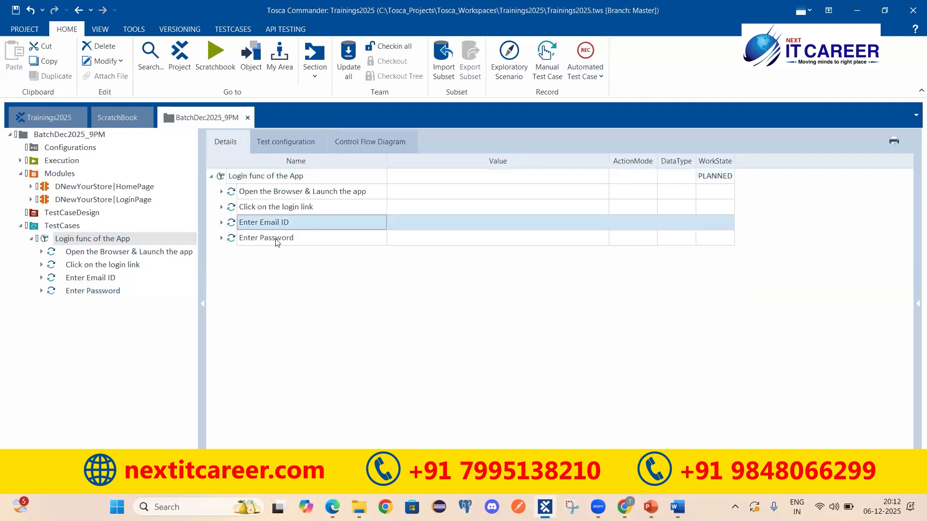
pyautogui.click(273, 238)
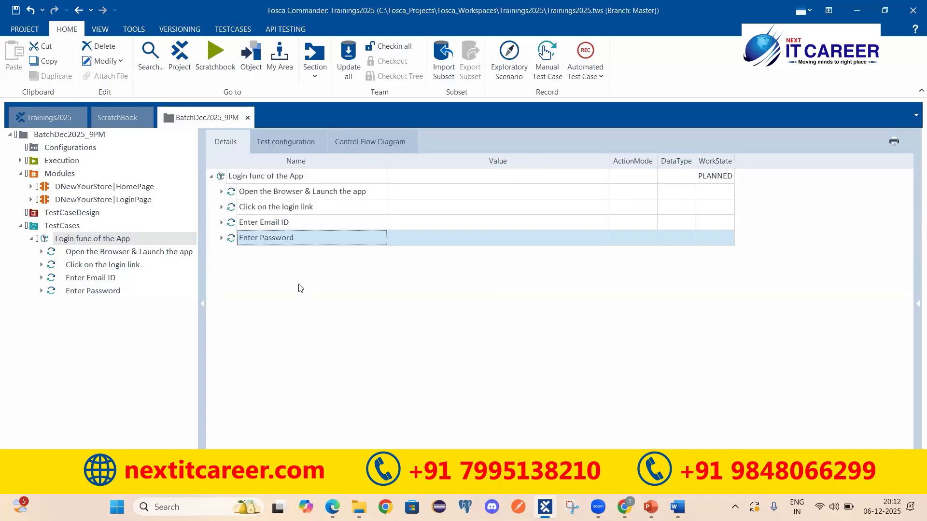
pyautogui.click(94, 199)
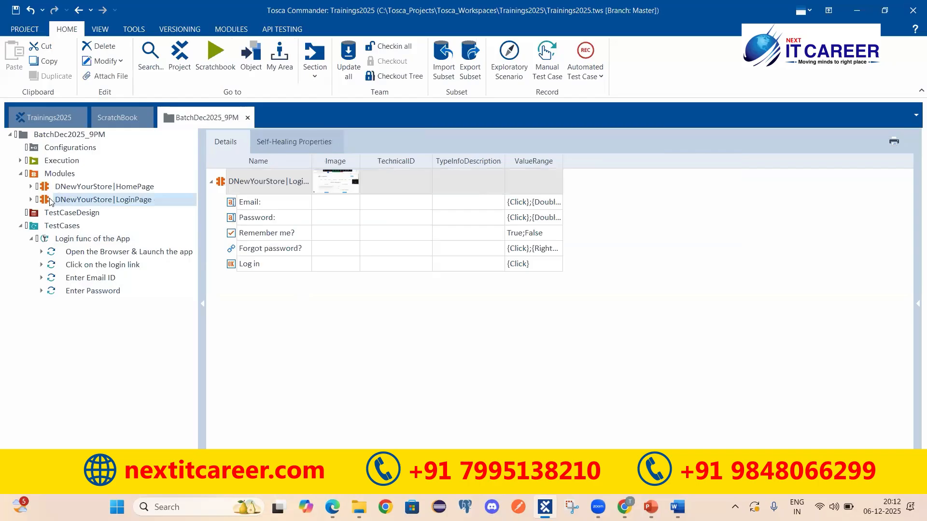
# Add the LoginPage module as a step named 'Click on the login button'
pyautogui.moveTo(47, 201); pyautogui.dragTo(56, 238)
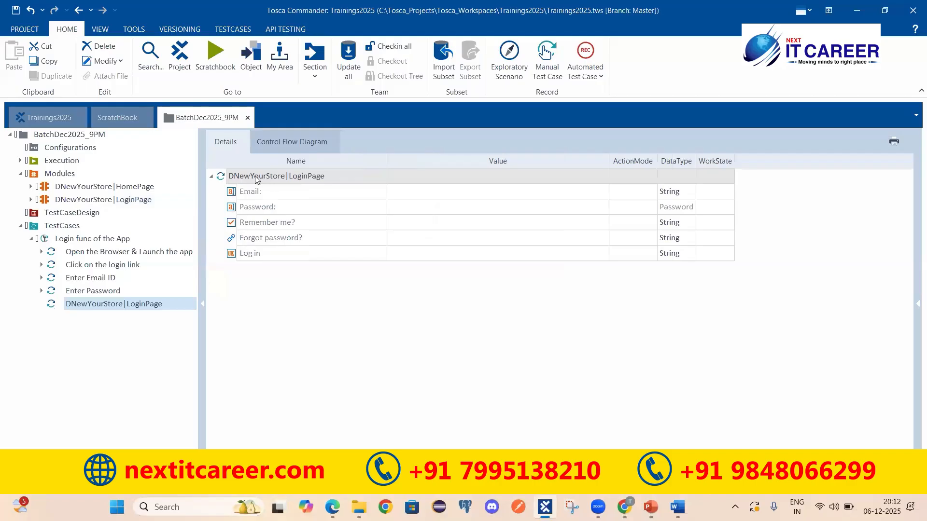
pyautogui.click(290, 175)
pyautogui.click(315, 180)
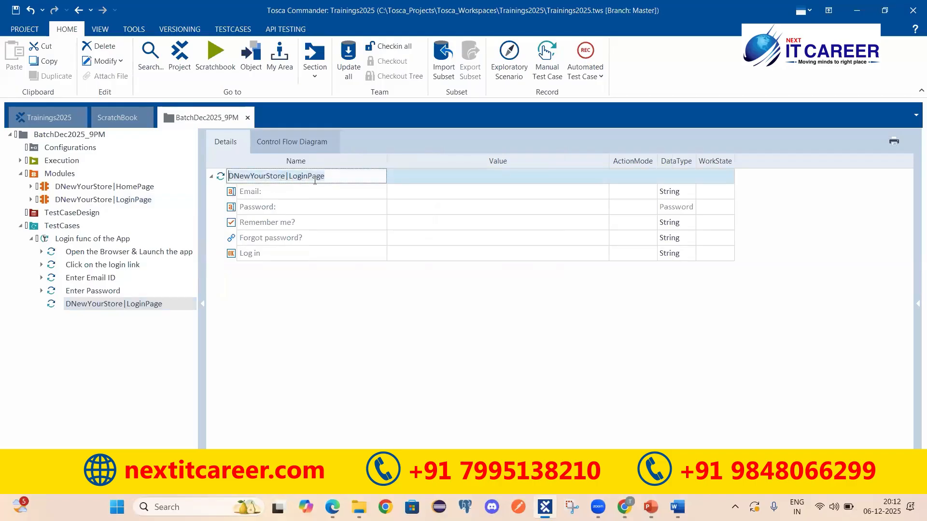
pyautogui.write('Click on the login button')
pyautogui.press('Return')
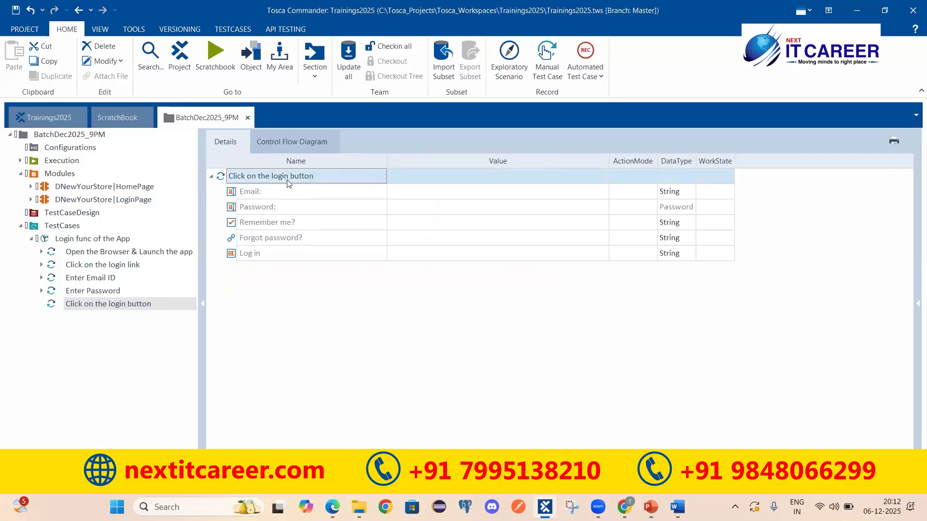
# Set the step's Log in field value to Click
pyautogui.click(336, 189)
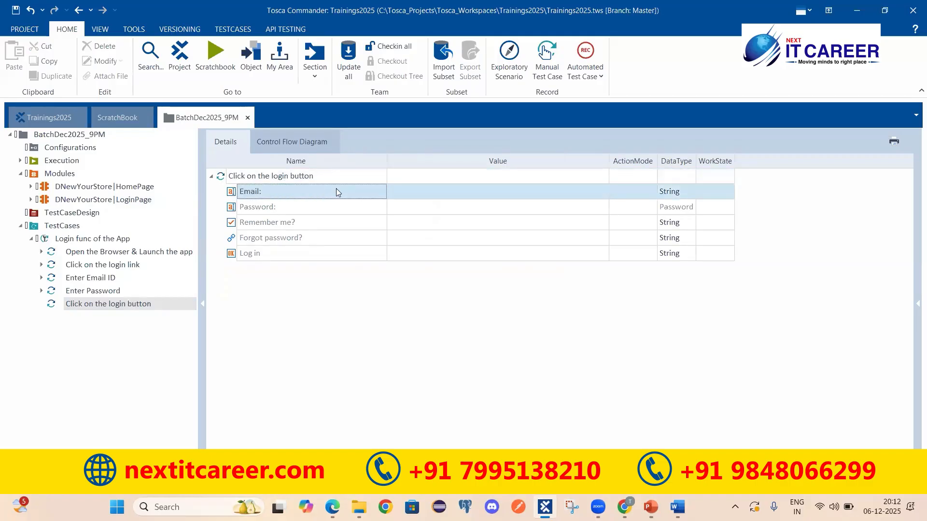
pyautogui.click(305, 206)
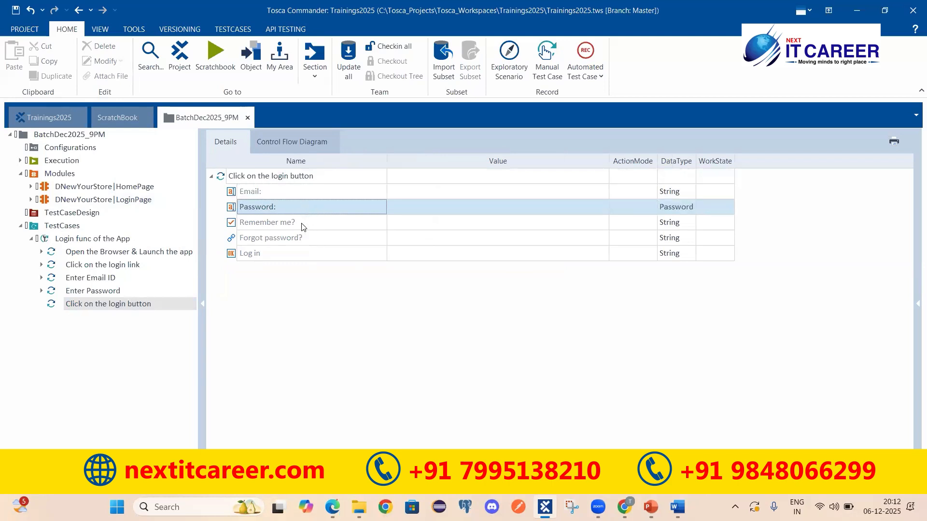
pyautogui.click(259, 259)
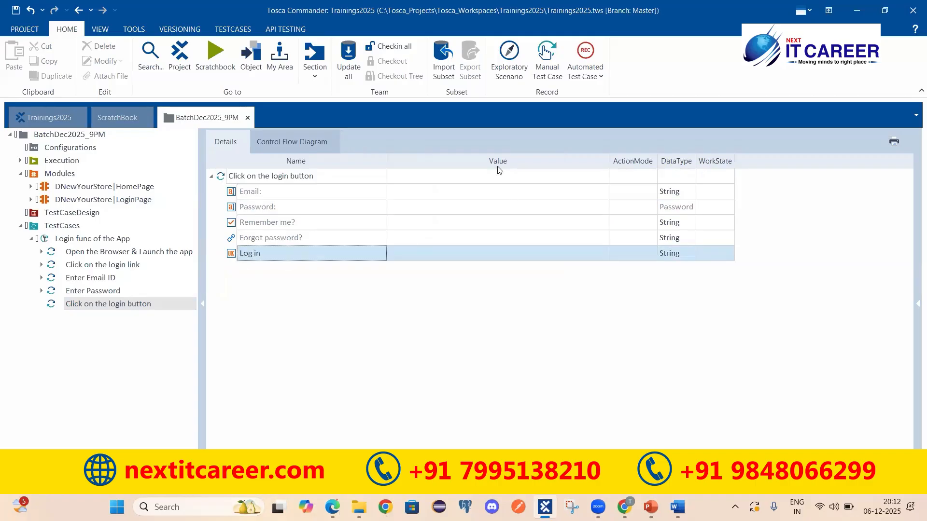
pyautogui.click(431, 252)
pyautogui.write('vdjfdsgjdsgvfjgjgdfkjjgvfj gsd sdfhdcjgk')
pyautogui.hotkey('ctrl', 'a')
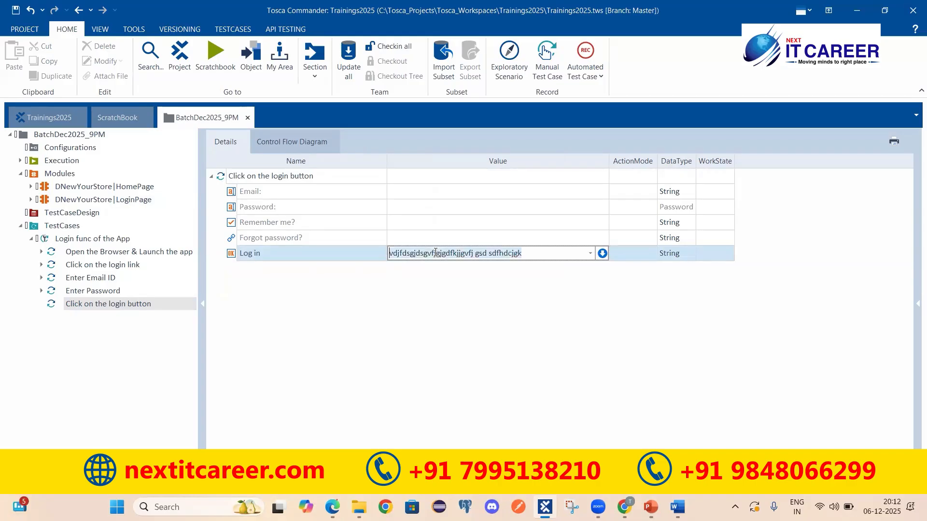
pyautogui.press('BackSpace')
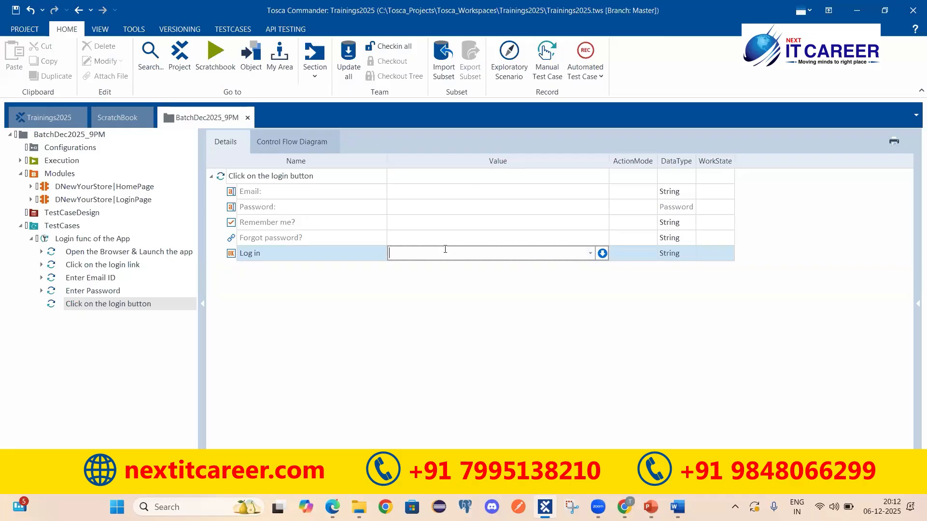
pyautogui.write('{Click}')
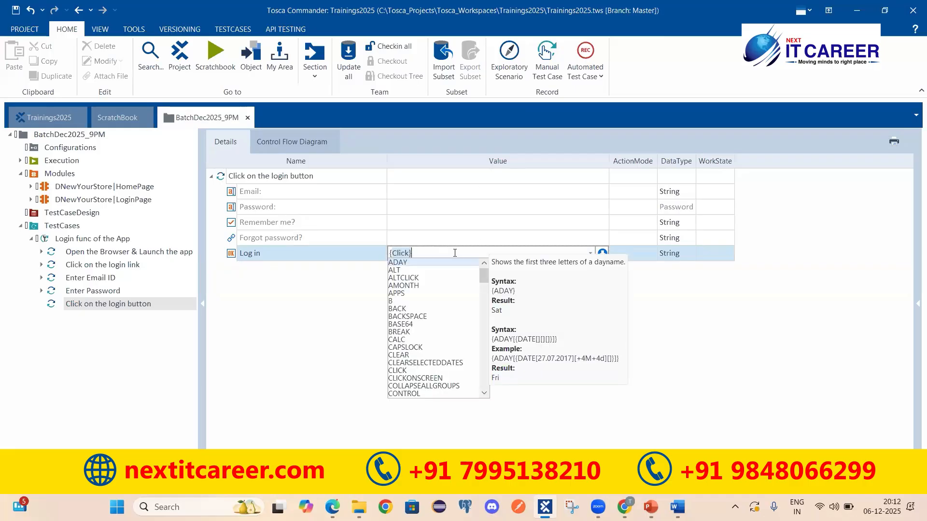
pyautogui.write('Click}')
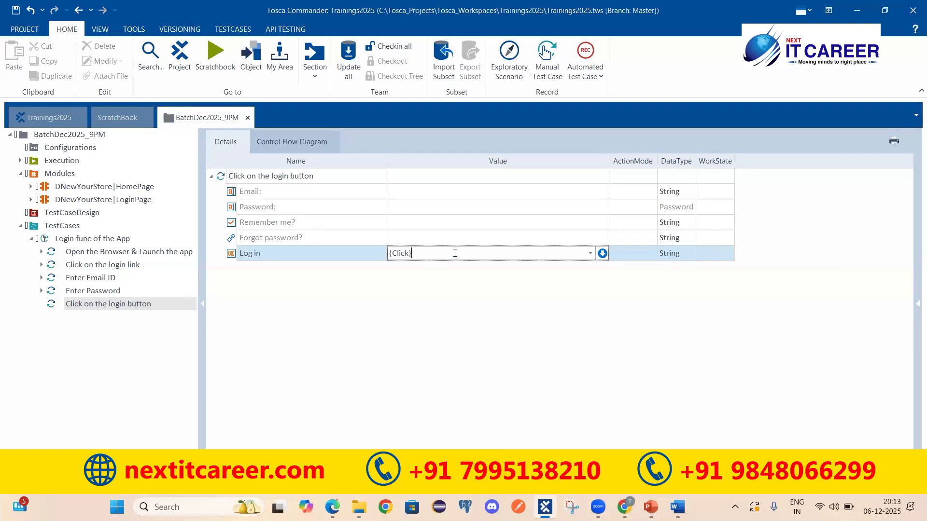
pyautogui.moveTo(434, 254); pyautogui.dragTo(379, 254)
pyautogui.click(297, 304)
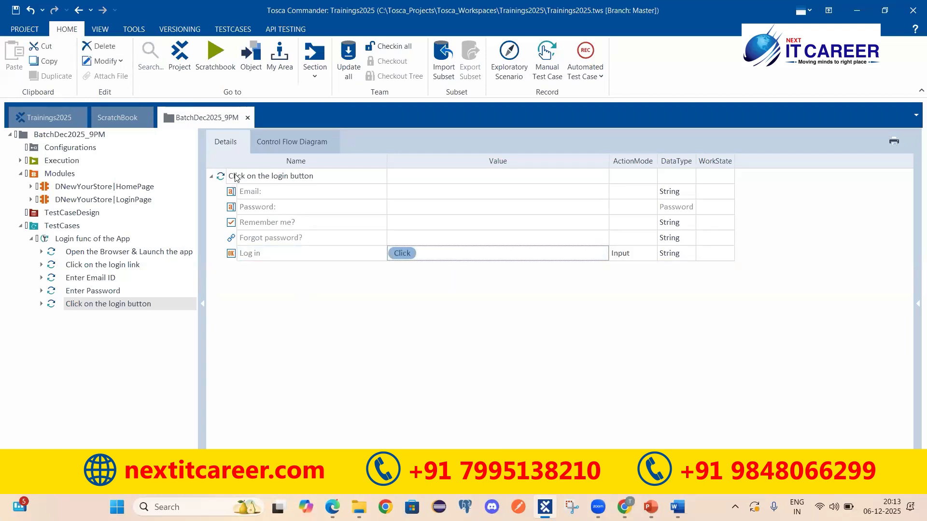
# Change the Log in value to X and collapse the Click on the login button step
pyautogui.click(435, 254)
pyautogui.write('X')
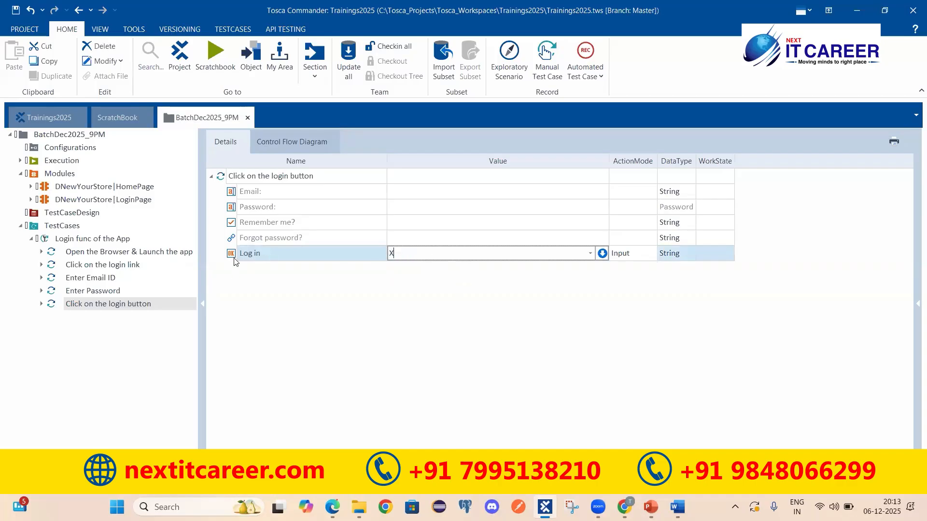
pyautogui.press('Return')
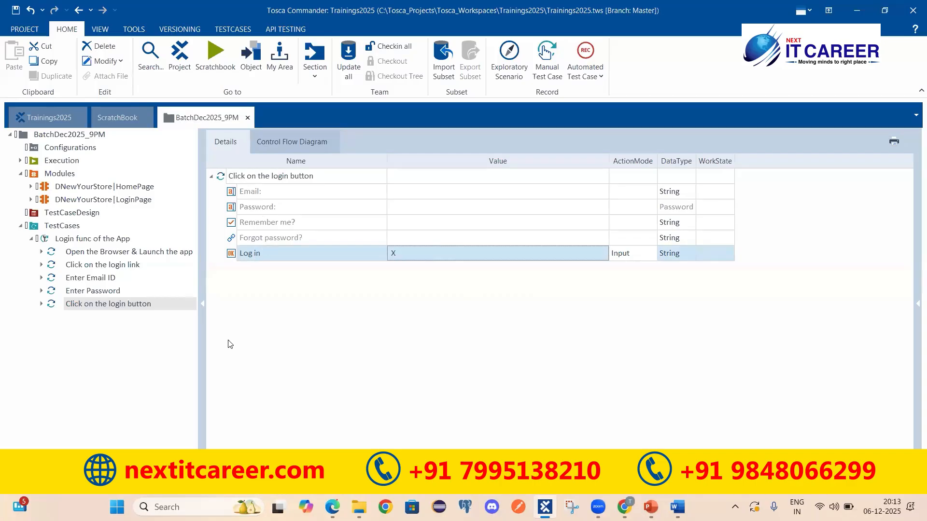
pyautogui.click(66, 242)
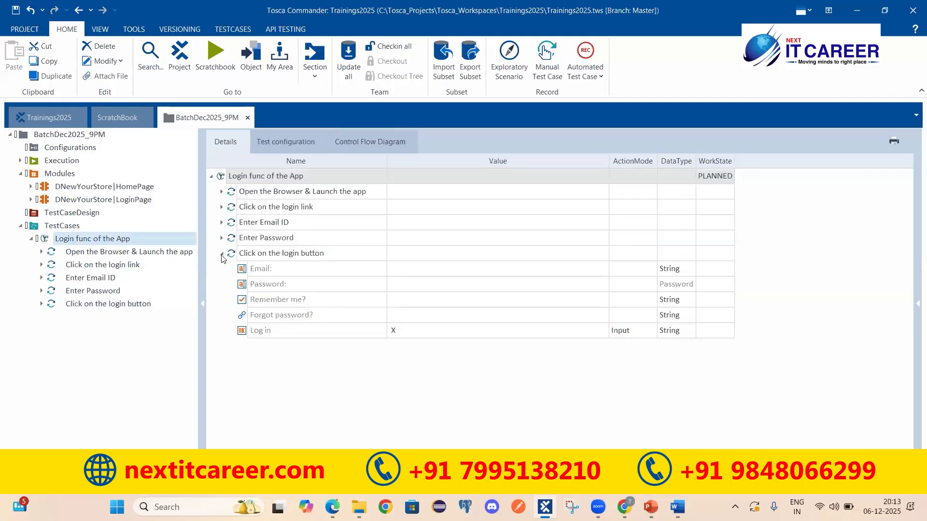
pyautogui.click(222, 256)
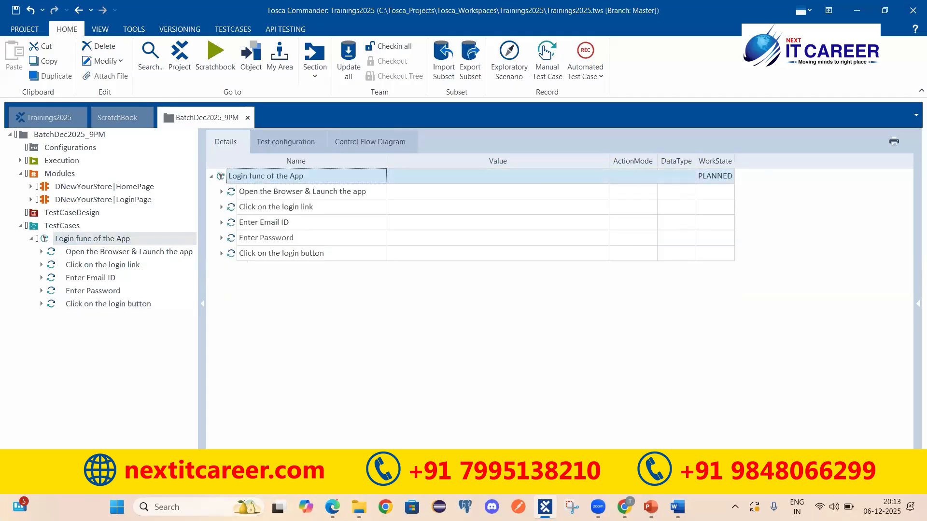
pyautogui.click(677, 507)
pyautogui.click(227, 347)
pyautogui.moveTo(181, 325); pyautogui.dragTo(184, 432)
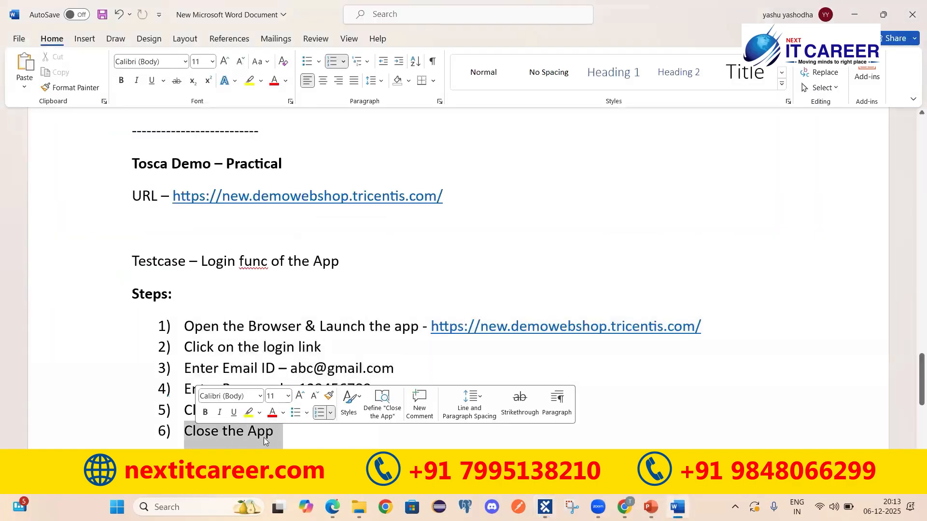
pyautogui.click(545, 506)
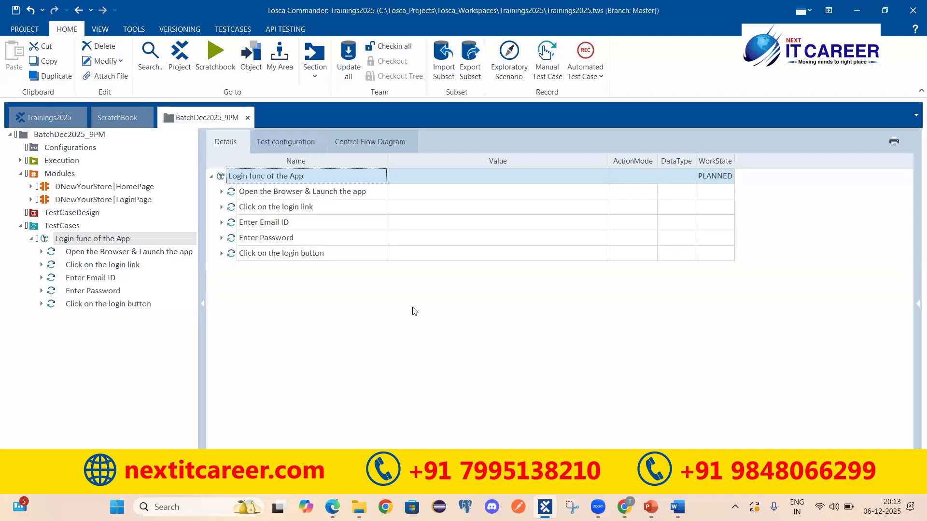
# Add the CloseBrowser module as a sixth step of the Login func of the App test case
pyautogui.rightClick(301, 180)
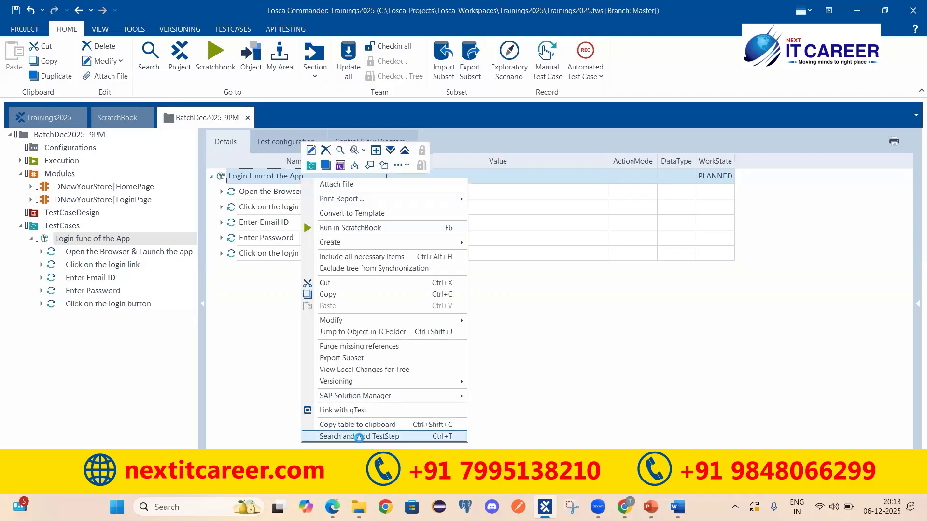
pyautogui.click(367, 434)
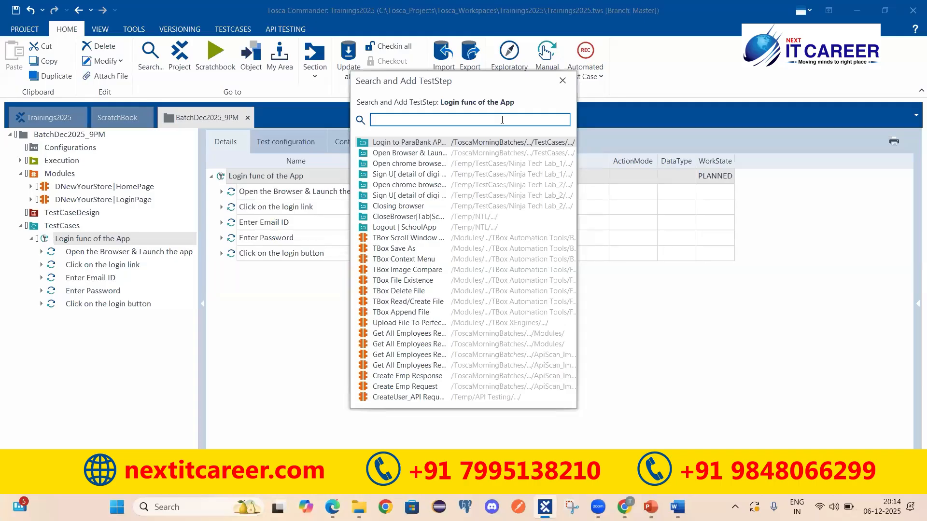
pyautogui.write('Clos')
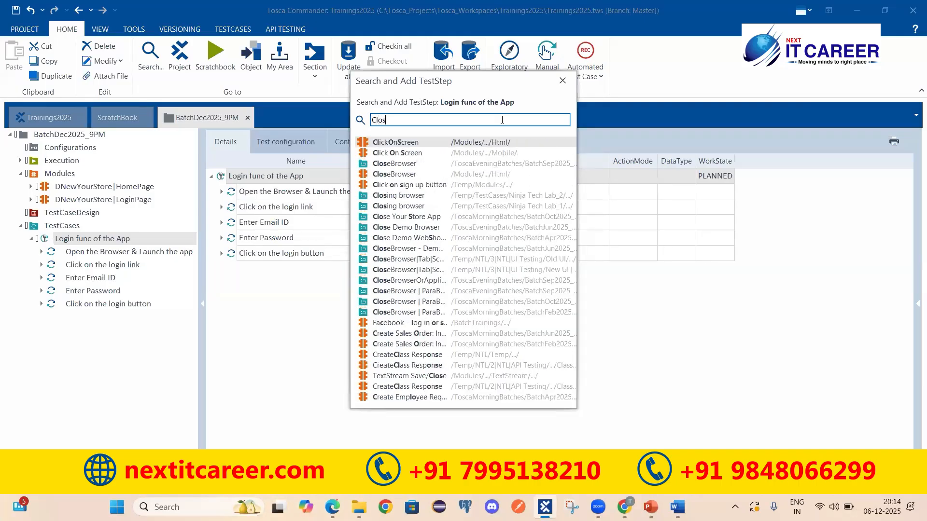
pyautogui.write('eBrowser')
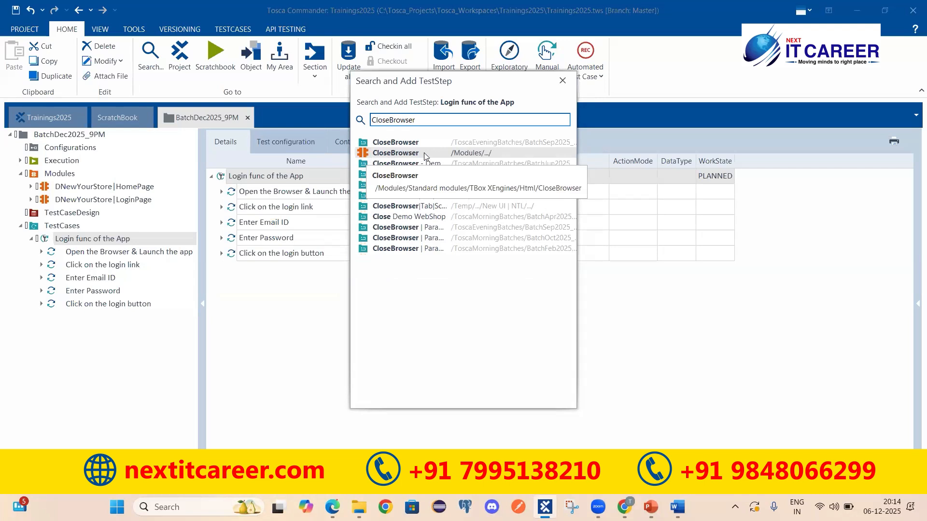
pyautogui.click(371, 152)
pyautogui.press('Return')
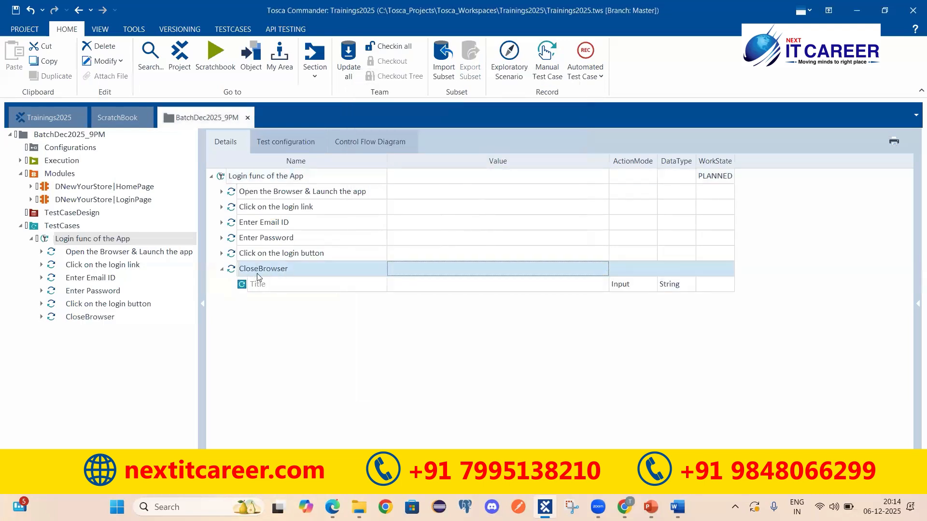
# Check the CloseBrowser step's blank Title value, then switch to Chrome's web shop login page
pyautogui.click(251, 287)
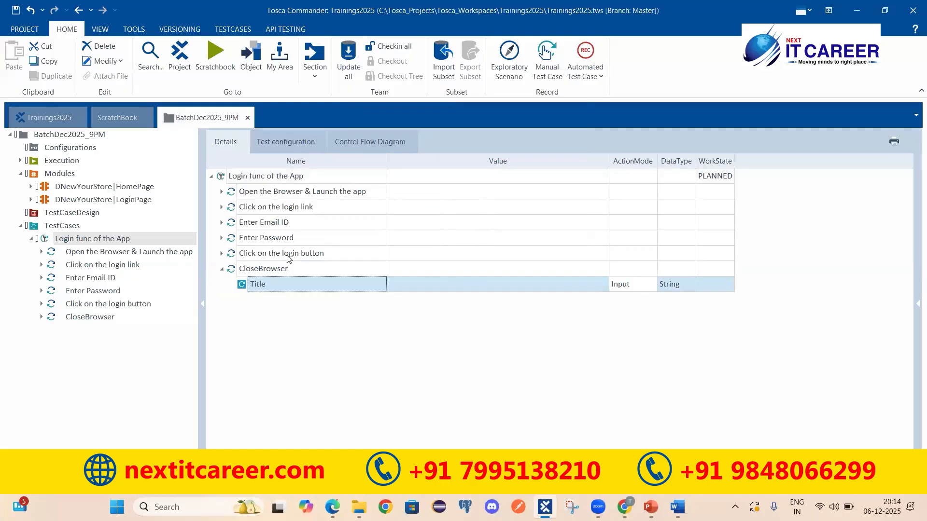
pyautogui.click(259, 269)
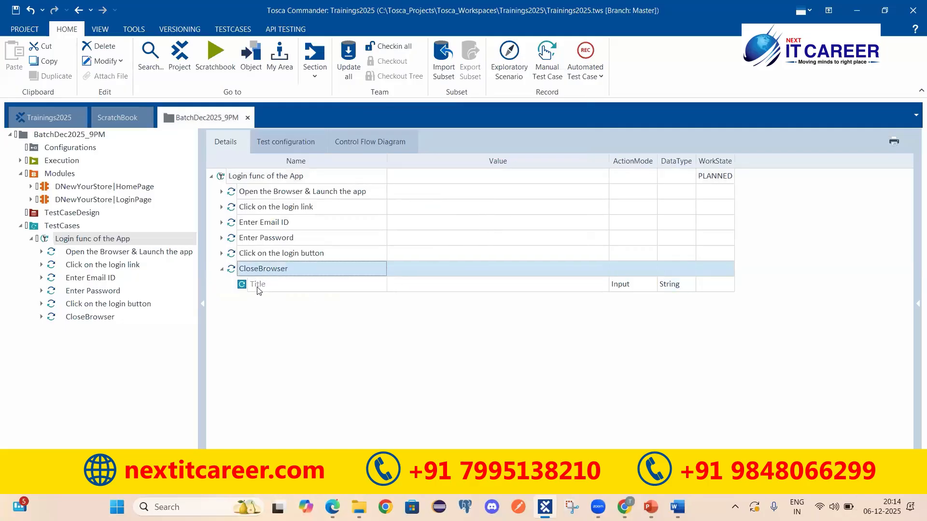
pyautogui.click(390, 284)
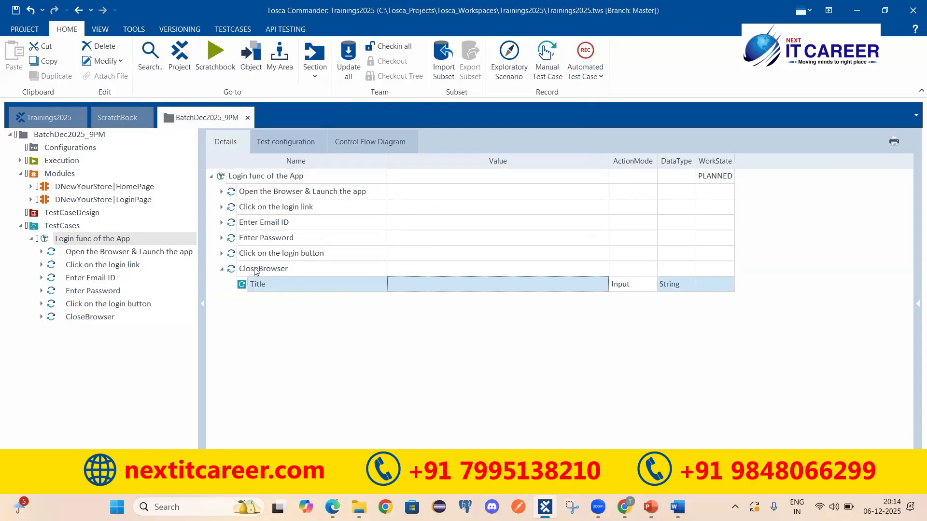
pyautogui.click(256, 271)
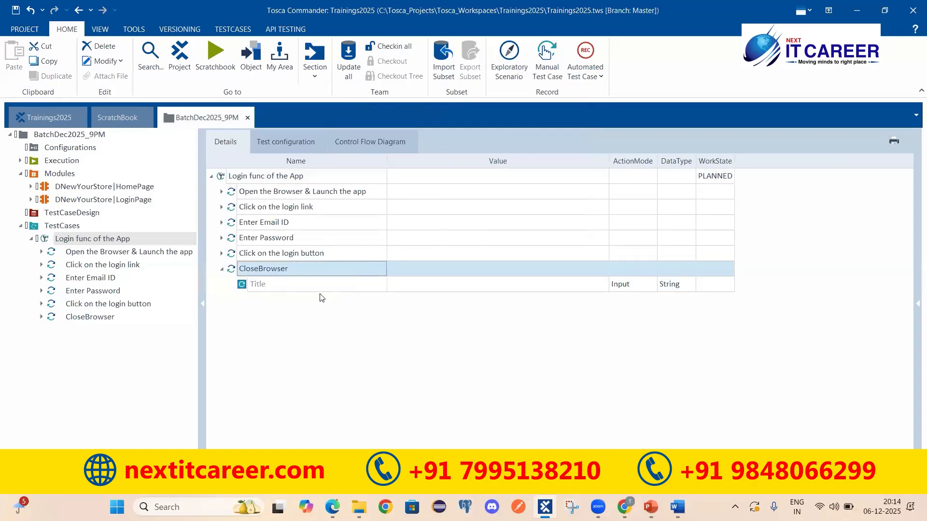
pyautogui.click(624, 507)
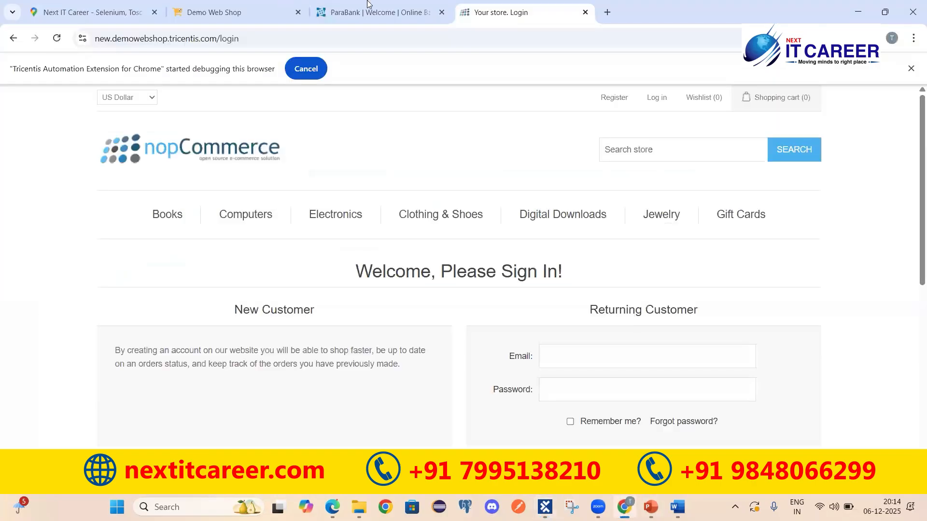
# Switch to Chrome's ParaBank tab showing the welcome page and Customer Login form
pyautogui.click(367, 6)
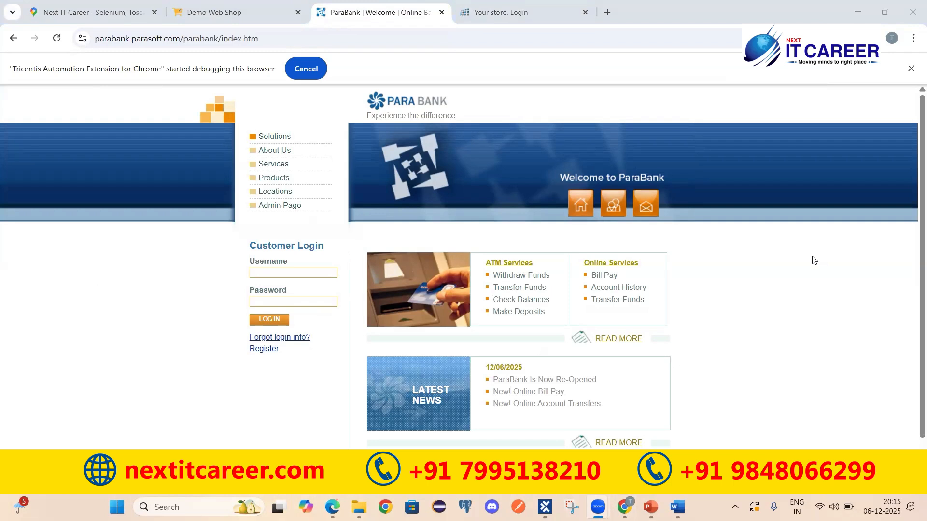
# Select the blank Title row under CloseBrowser in Tosca, then return to Chrome's ParaBank page
pyautogui.click(544, 506)
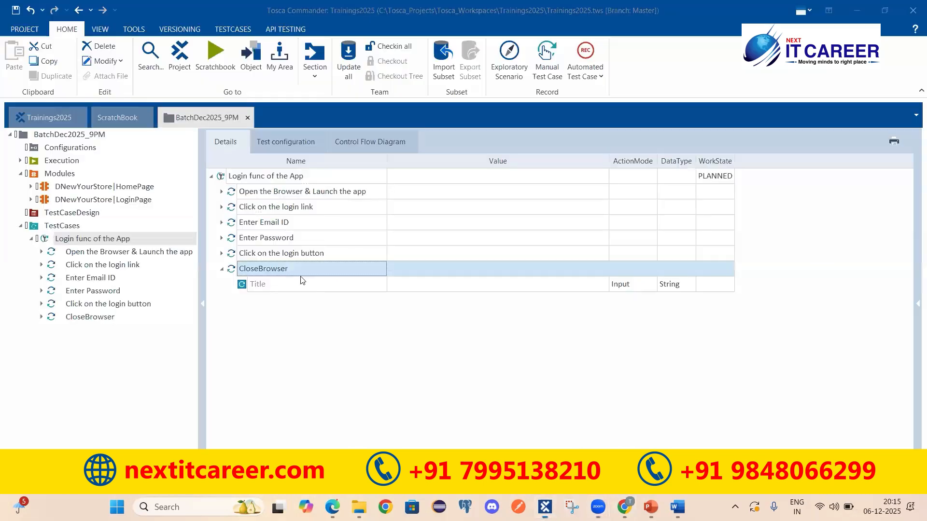
pyautogui.click(253, 288)
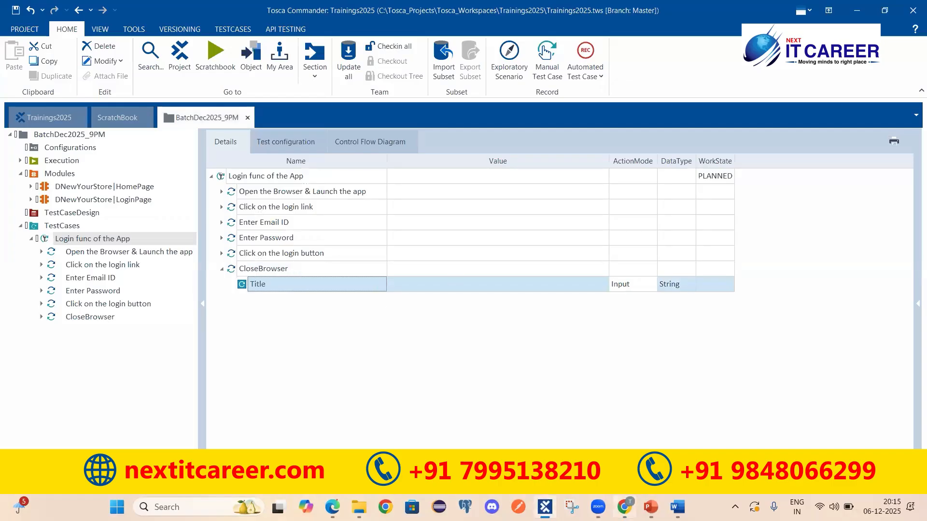
pyautogui.click(624, 506)
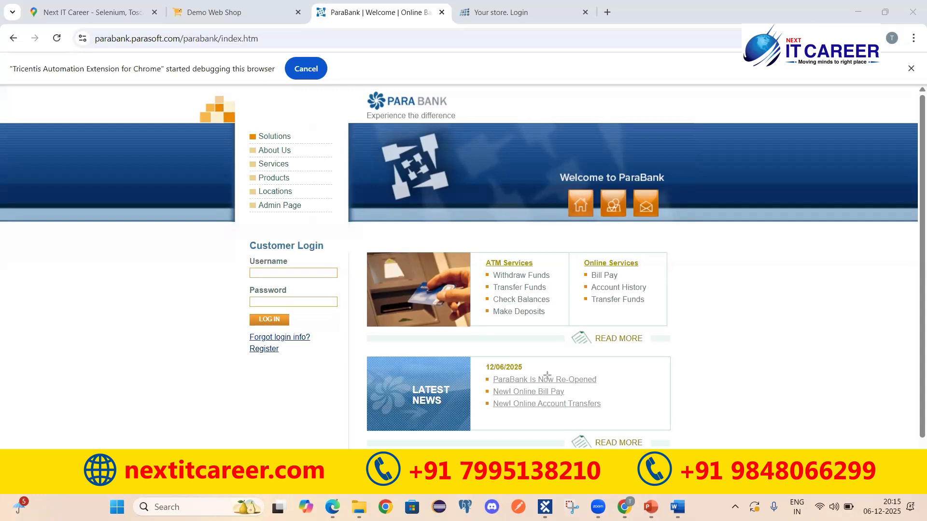
# Box the Chrome tab titles ParaBank, Demo Web Shop, Your store. Login and the first tab
pyautogui.moveTo(329, 7); pyautogui.dragTo(441, 20)
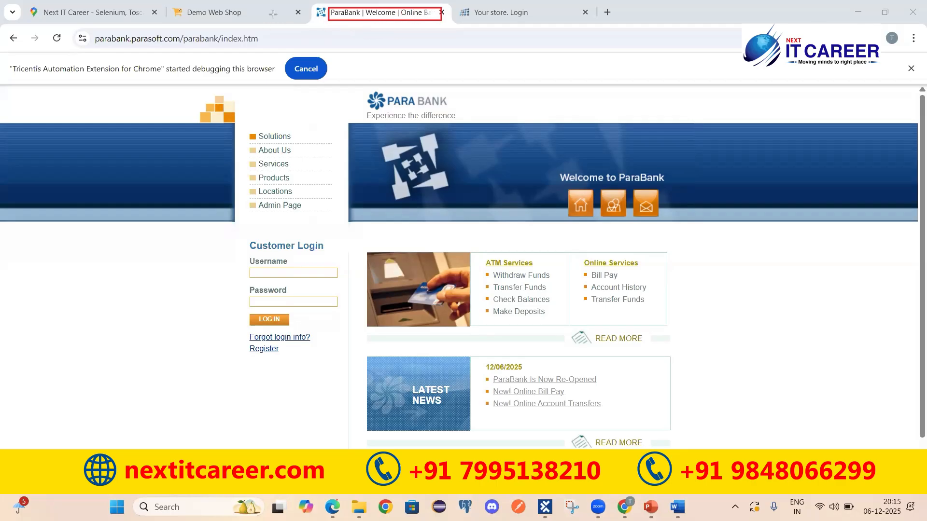
pyautogui.moveTo(181, 2); pyautogui.dragTo(226, 24)
pyautogui.moveTo(472, 2); pyautogui.dragTo(557, 19)
pyautogui.moveTo(41, 5); pyautogui.dragTo(147, 22)
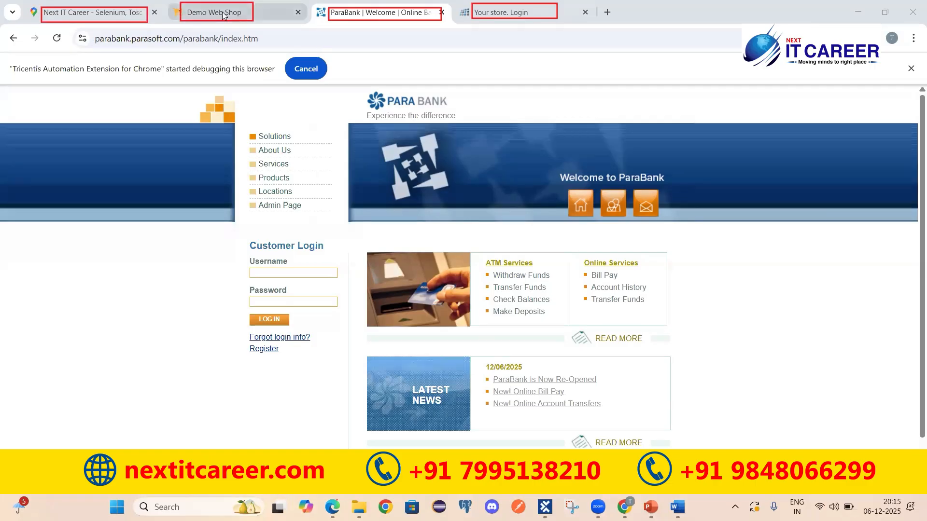
pyautogui.moveTo(199, 25)
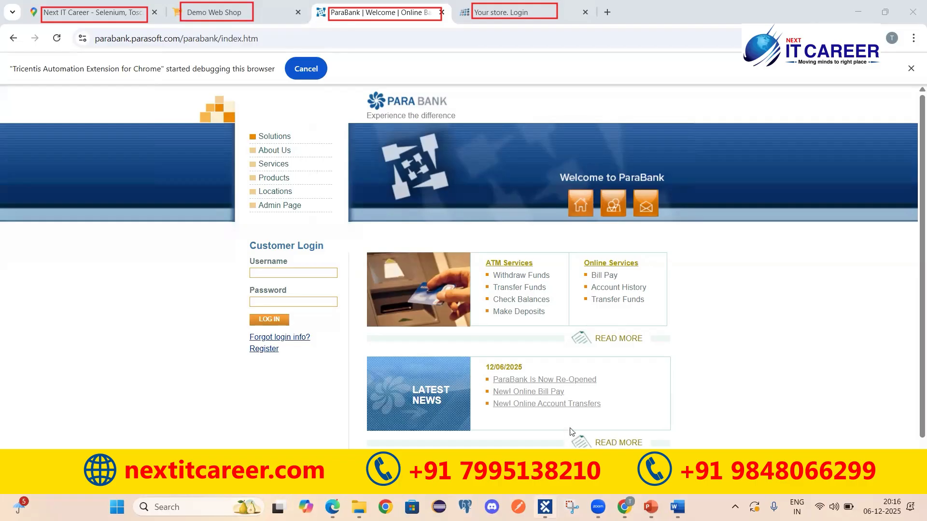
pyautogui.hotkey('alt', 'Tab')
# Set the CloseBrowser Title value to 'Demo Web Shop' and compare it with the browser tabs
pyautogui.click(420, 282)
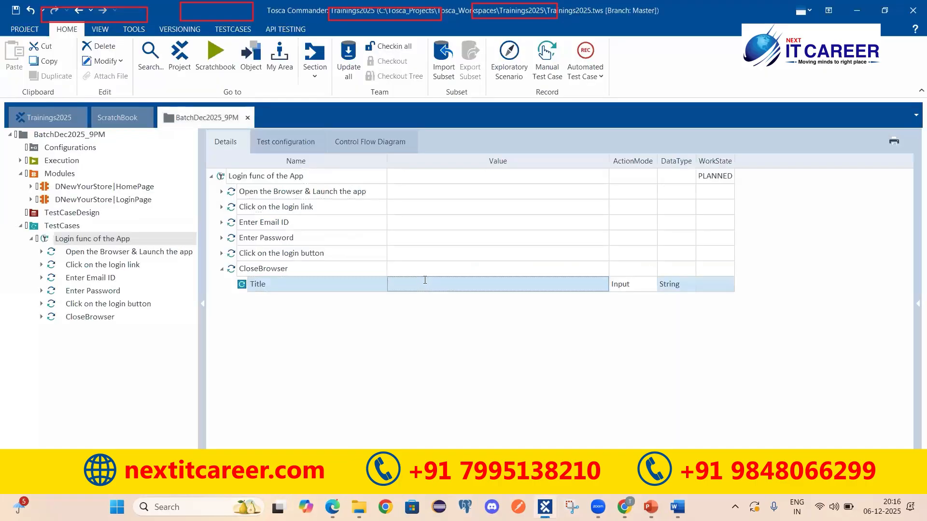
pyautogui.write('D')
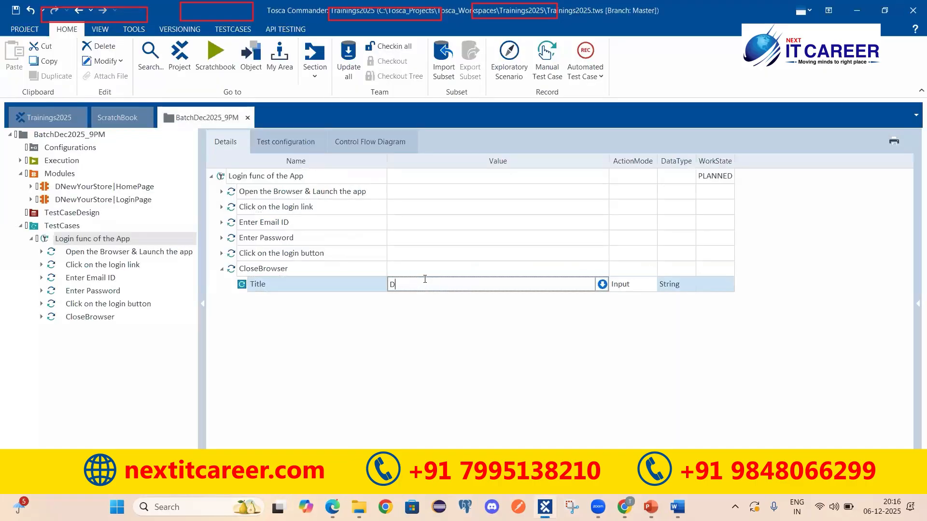
pyautogui.write('emo Web Shop')
pyautogui.press('Return')
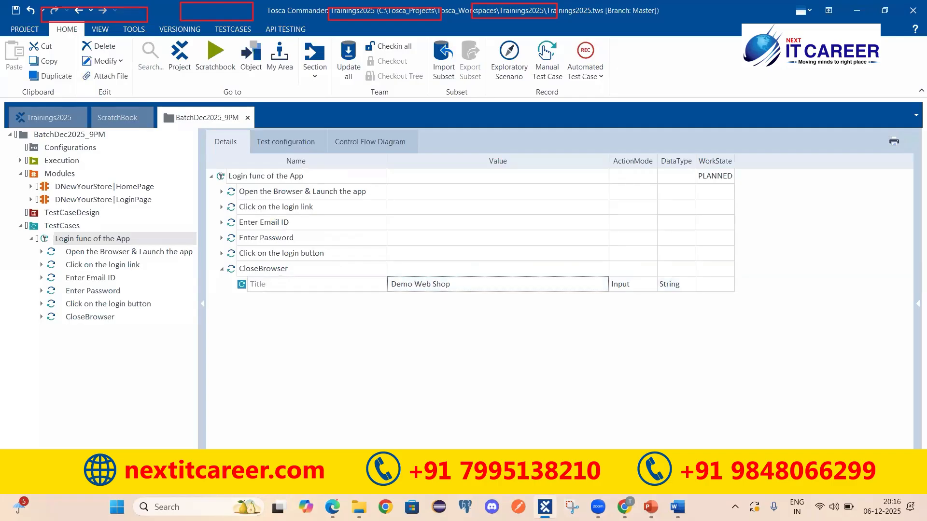
pyautogui.hotkey('alt', 'Tab')
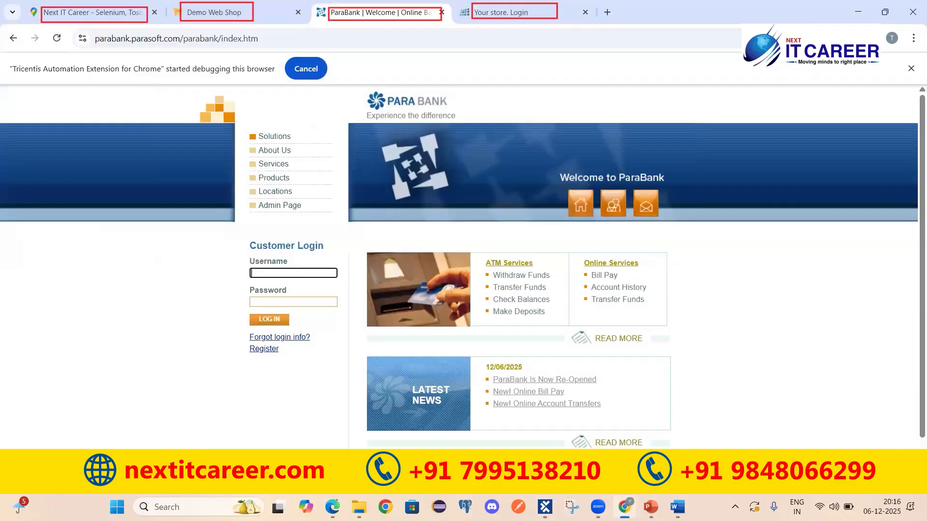
pyautogui.hotkey('alt', 'Tab')
# Run the CloseBrowser step in ScratchBook and check that the Demo Web Shop tab closed
pyautogui.click(374, 273)
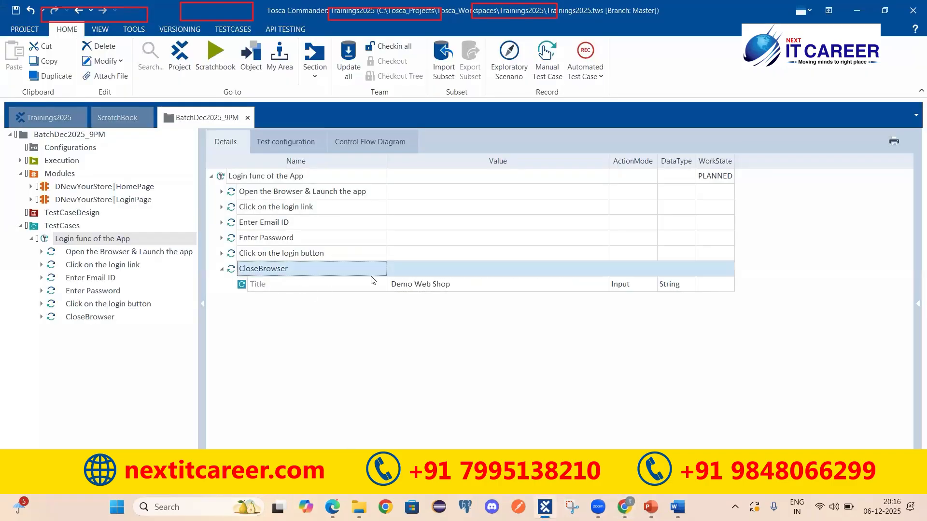
pyautogui.rightClick(549, 269)
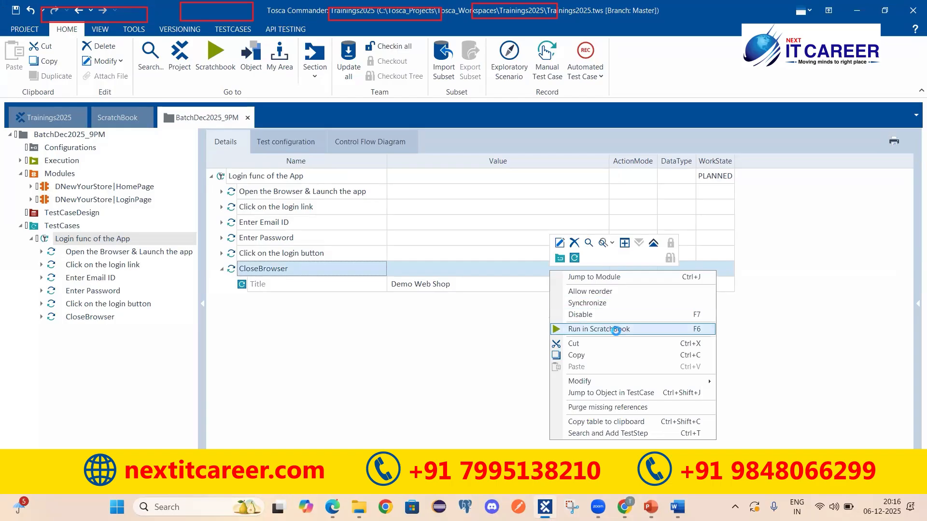
pyautogui.click(615, 330)
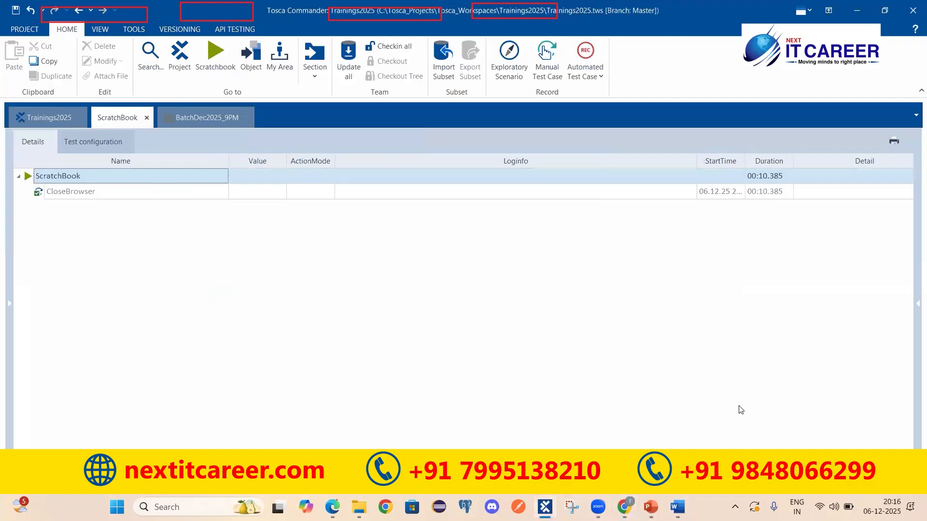
pyautogui.click(624, 507)
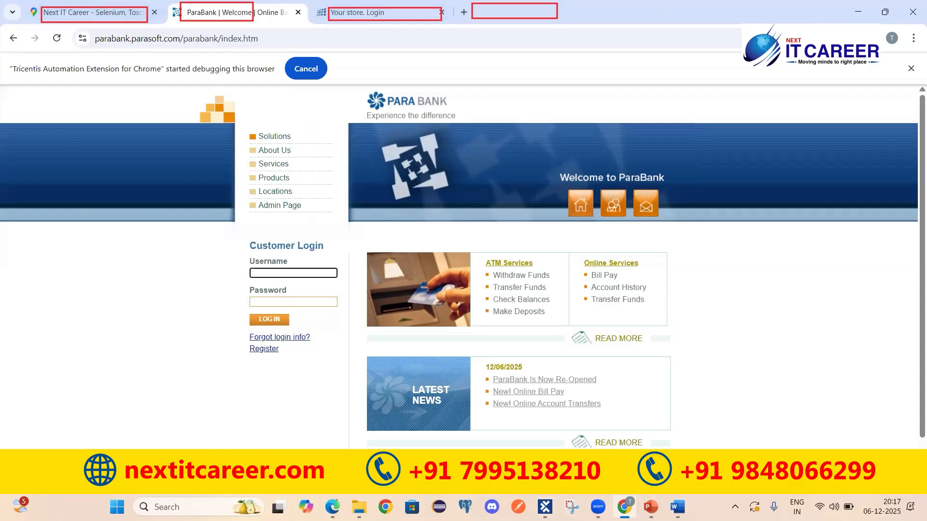
pyautogui.click(544, 507)
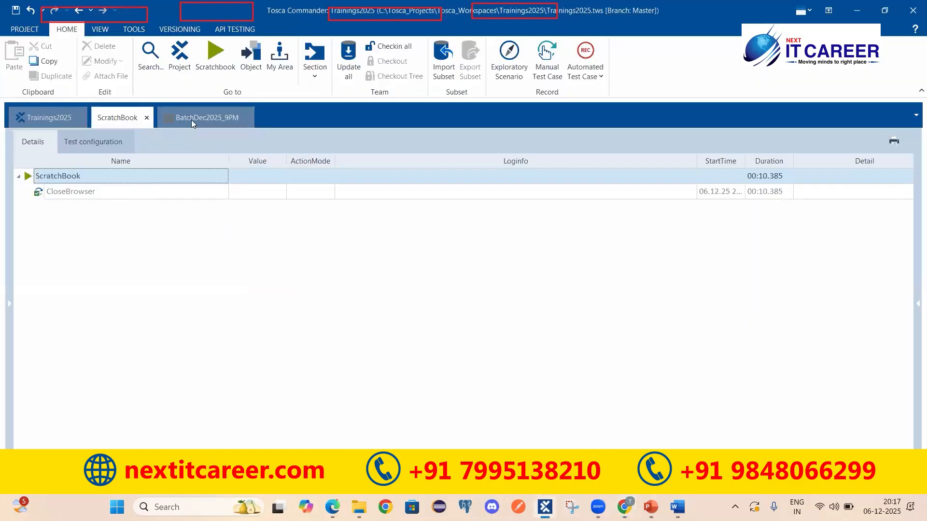
# Replace the CloseBrowser Title value 'Demo Web Shop' with 'Your store*'
pyautogui.click(191, 120)
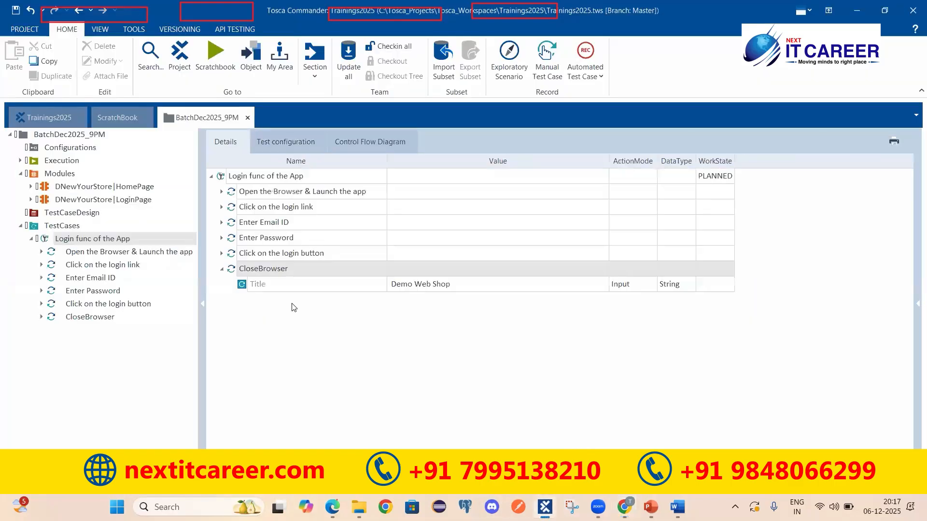
pyautogui.click(485, 286)
pyautogui.hotkey('ctrl', 'a')
pyautogui.press('BackSpace')
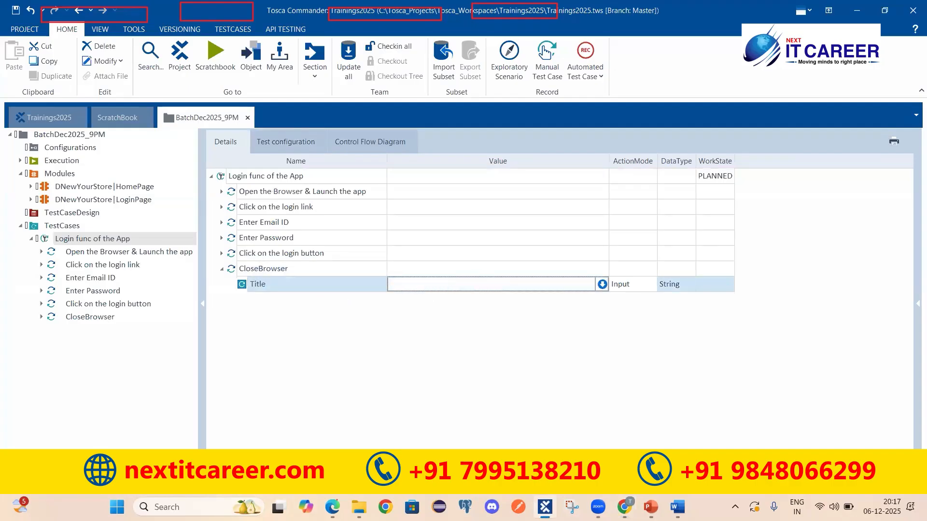
pyautogui.click(624, 508)
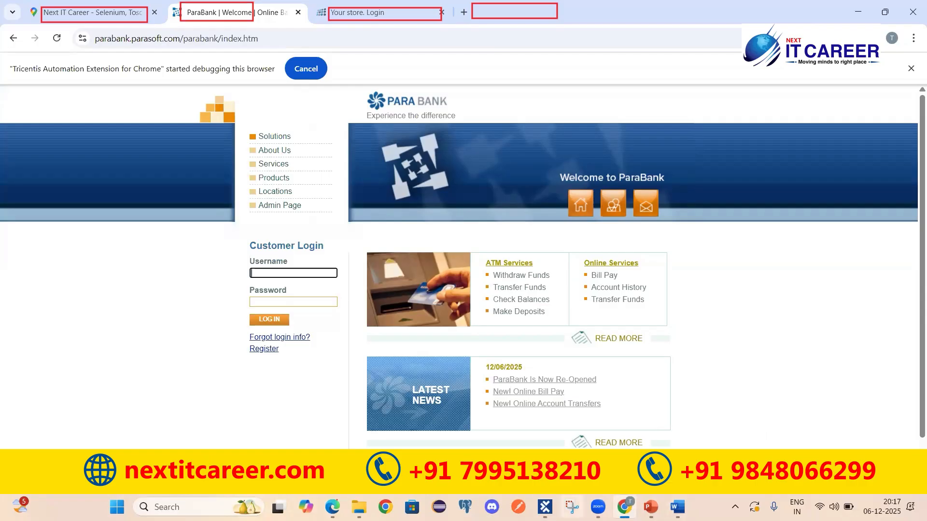
pyautogui.click(545, 507)
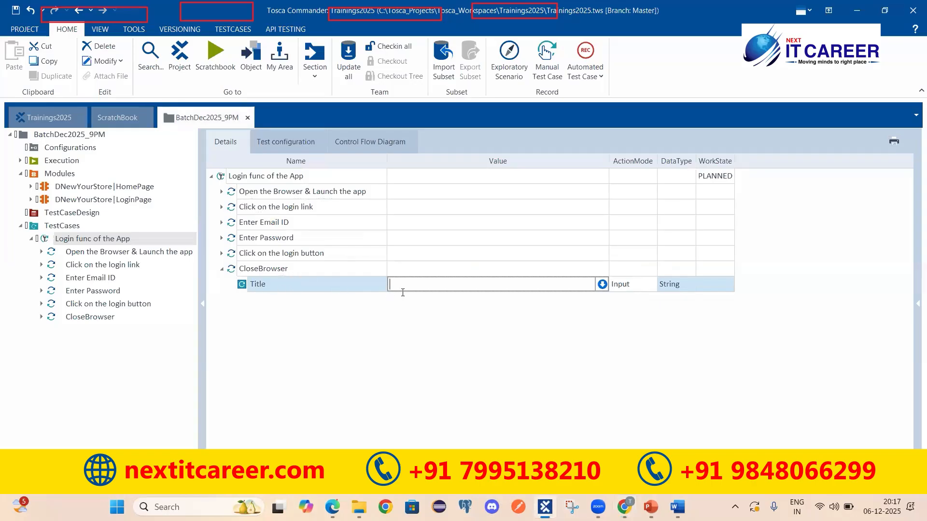
pyautogui.write('Your store*')
pyautogui.press('Return')
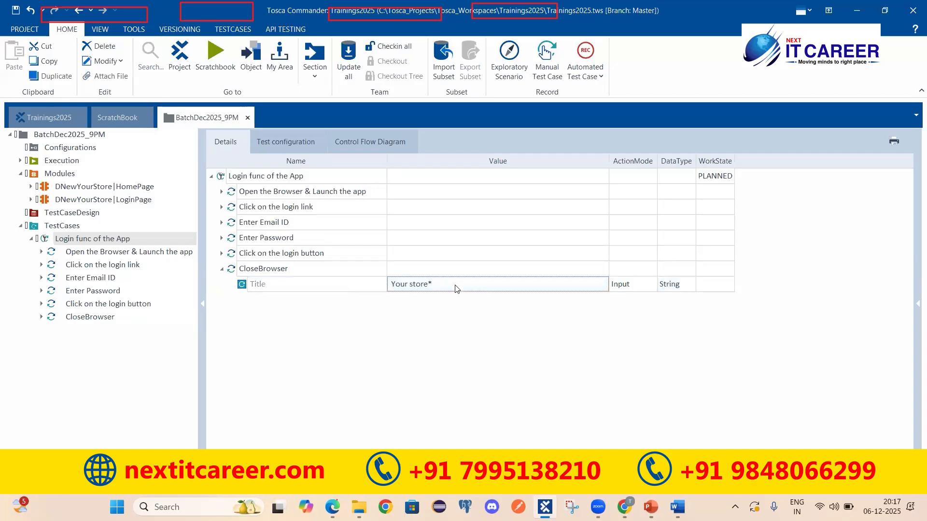
pyautogui.click(392, 283)
pyautogui.moveTo(391, 284); pyautogui.dragTo(425, 284)
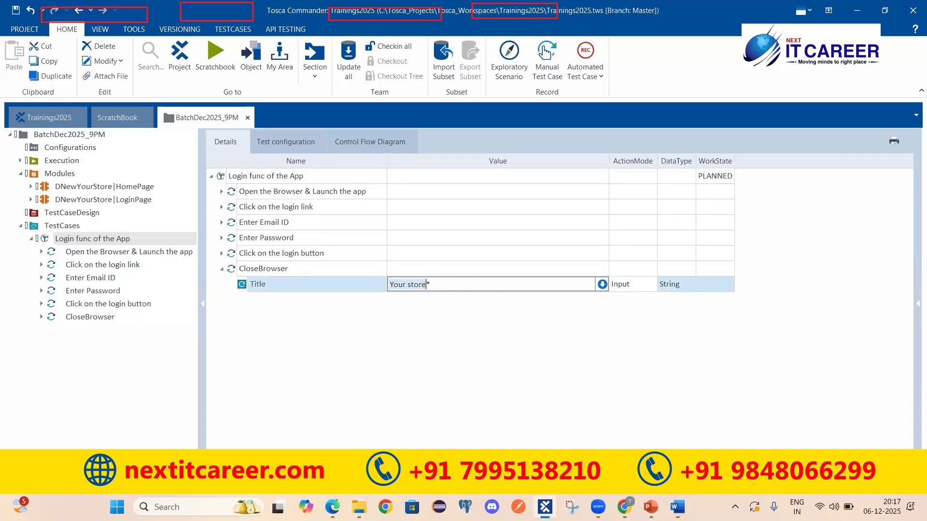
pyautogui.hotkey('alt', 'Tab')
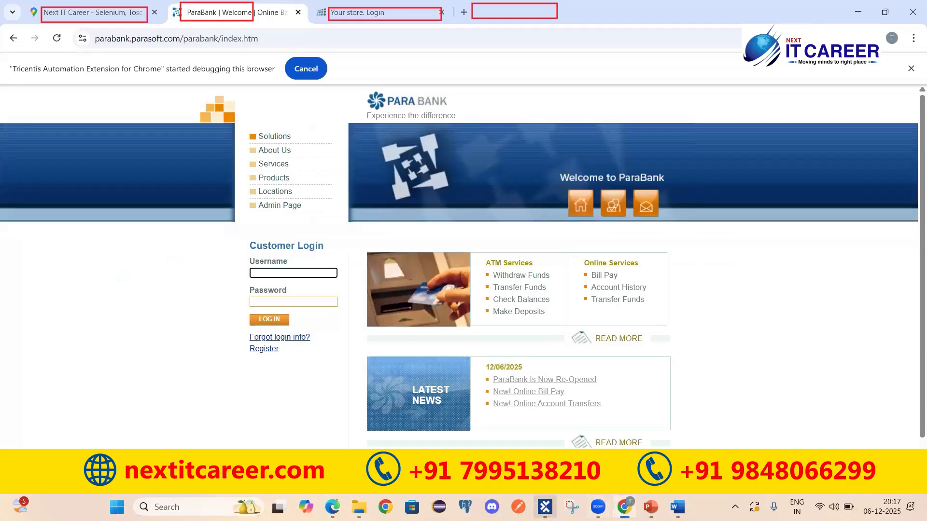
pyautogui.hotkey('alt', 'Tab')
# Run CloseBrowser again in ScratchBook, then return to the Login func of the App test case
pyautogui.click(278, 272)
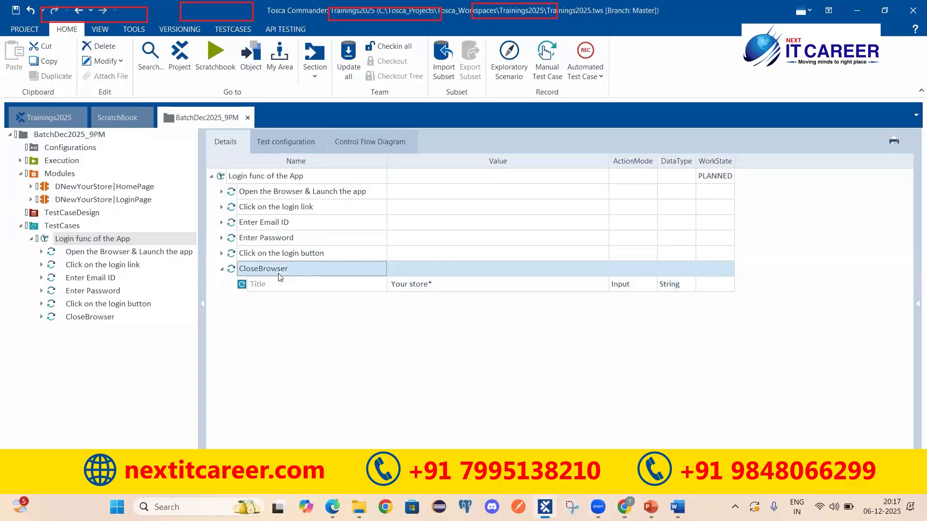
pyautogui.rightClick(317, 271)
pyautogui.click(358, 334)
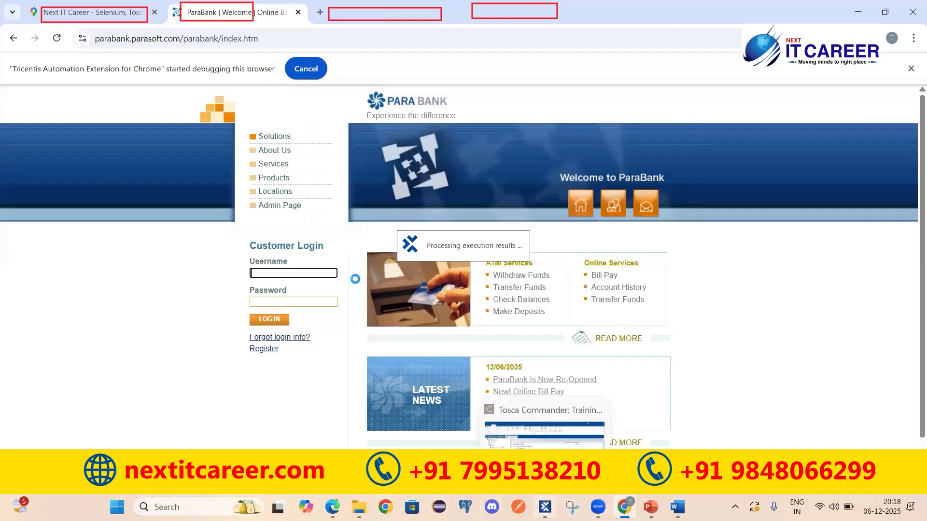
pyautogui.click(548, 507)
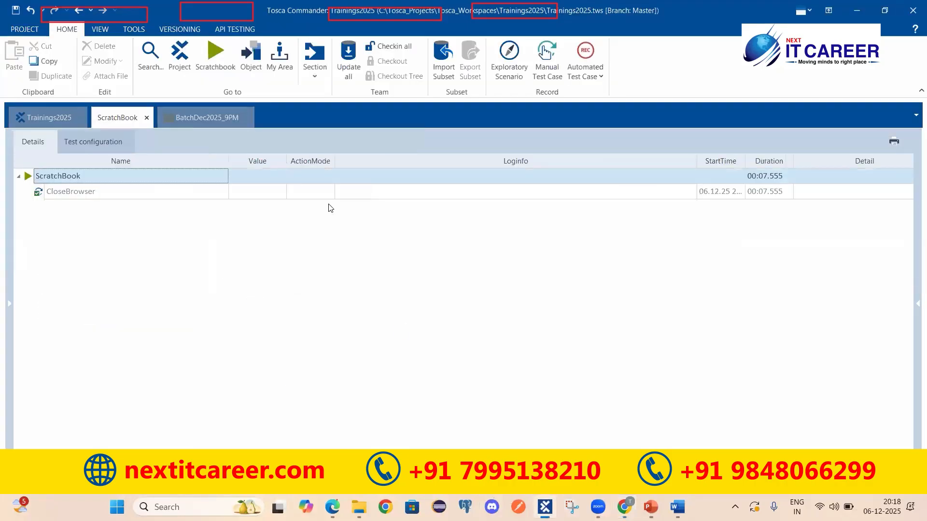
pyautogui.click(213, 120)
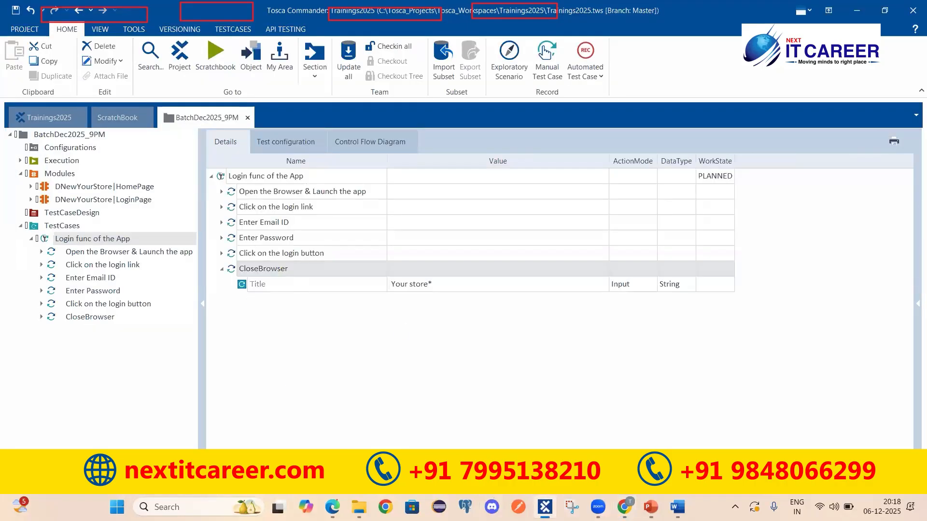
# Highlight written steps 2 to 6 of the login test case in the Word notes
pyautogui.click(678, 507)
pyautogui.moveTo(277, 431); pyautogui.dragTo(187, 329)
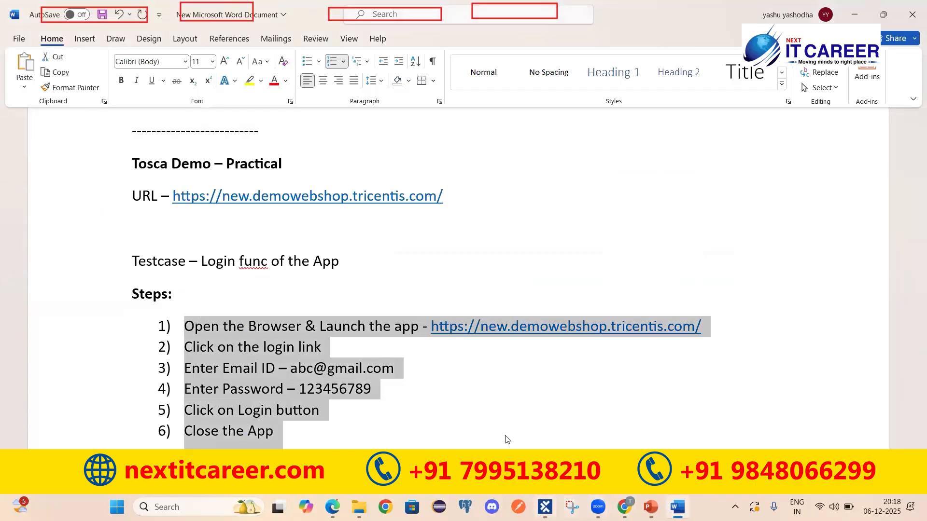
pyautogui.hotkey('alt', 'Tab')
# Run the whole Login func of the App test case in ScratchBook and view the results
pyautogui.click(226, 177)
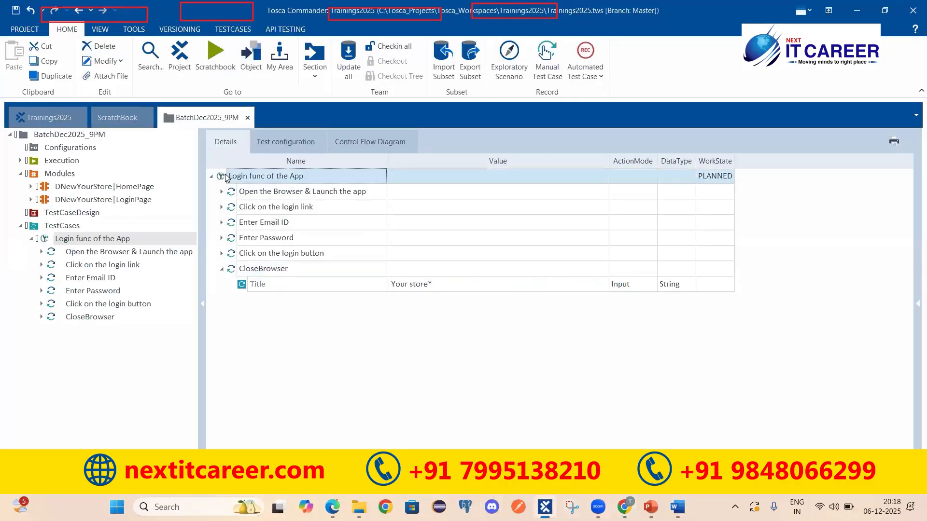
pyautogui.rightClick(727, 177)
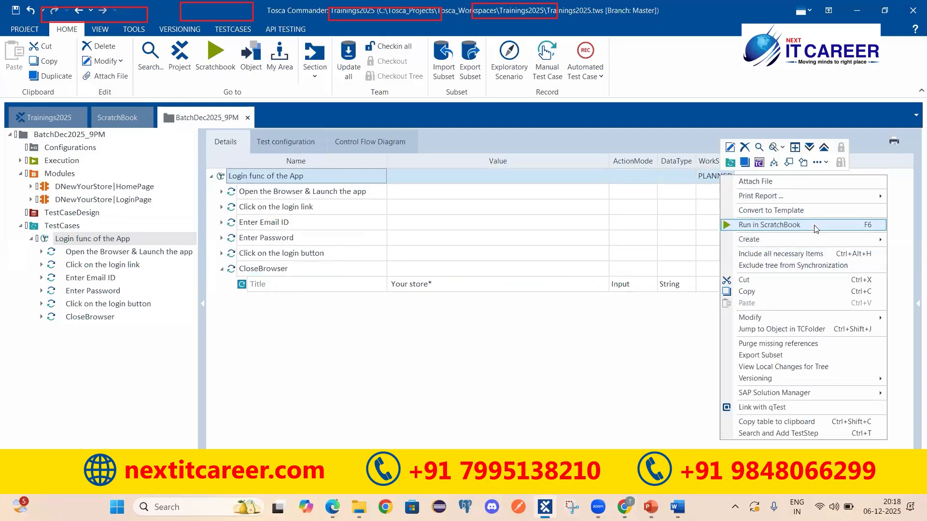
pyautogui.click(815, 228)
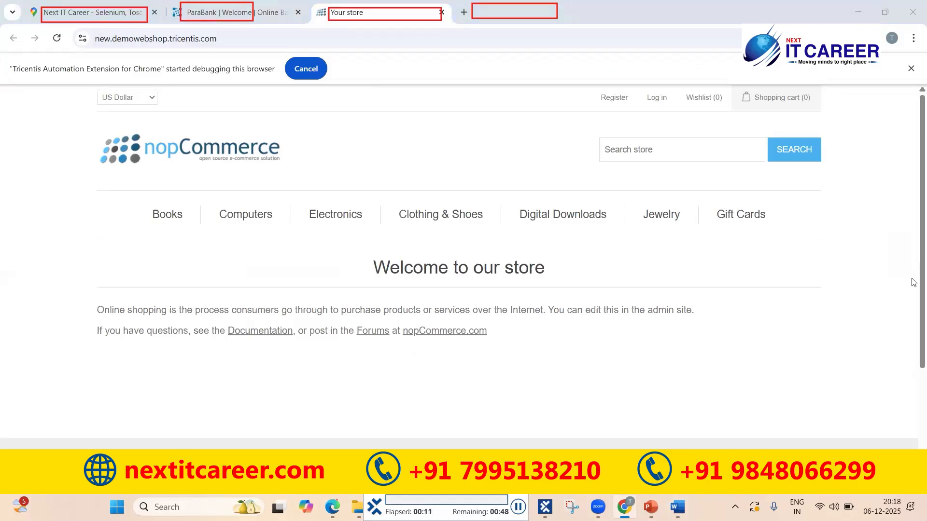
pyautogui.click(656, 98)
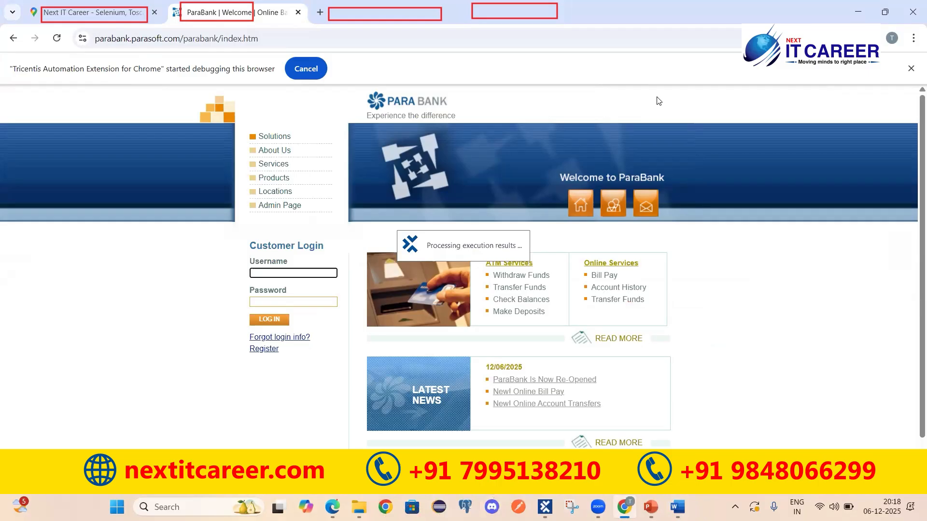
pyautogui.click(545, 507)
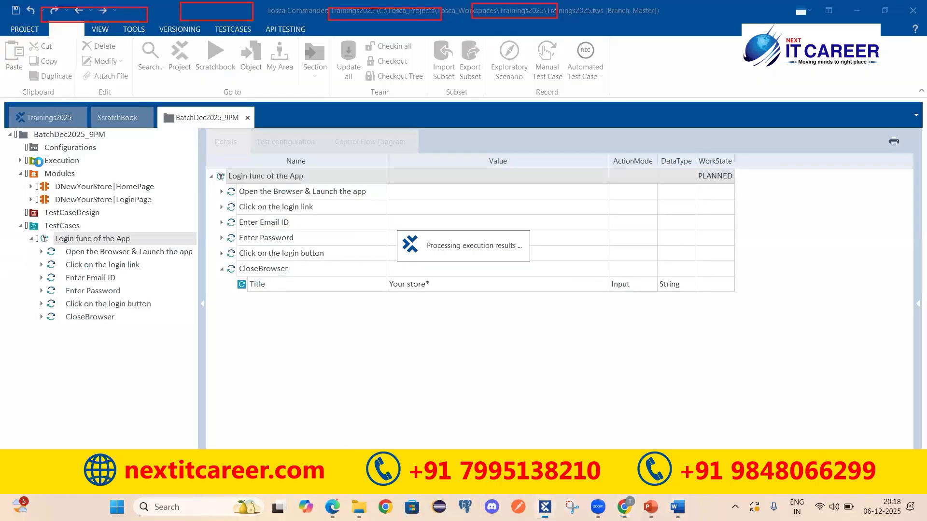
pyautogui.click(127, 112)
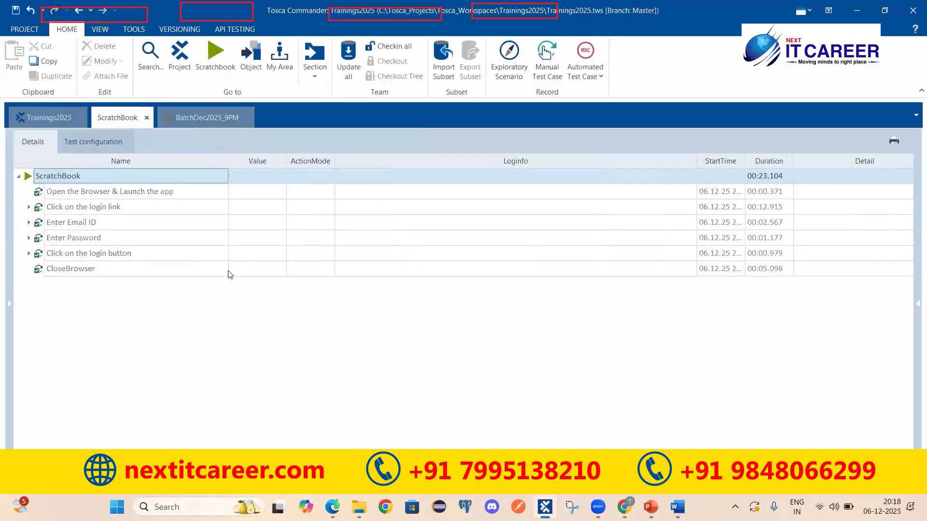
# Select the six executed ScratchBook steps and compare them with the written steps in Word
pyautogui.click(82, 193)
pyautogui.keyDown('shift'); pyautogui.click(82, 270); pyautogui.keyUp('shift')
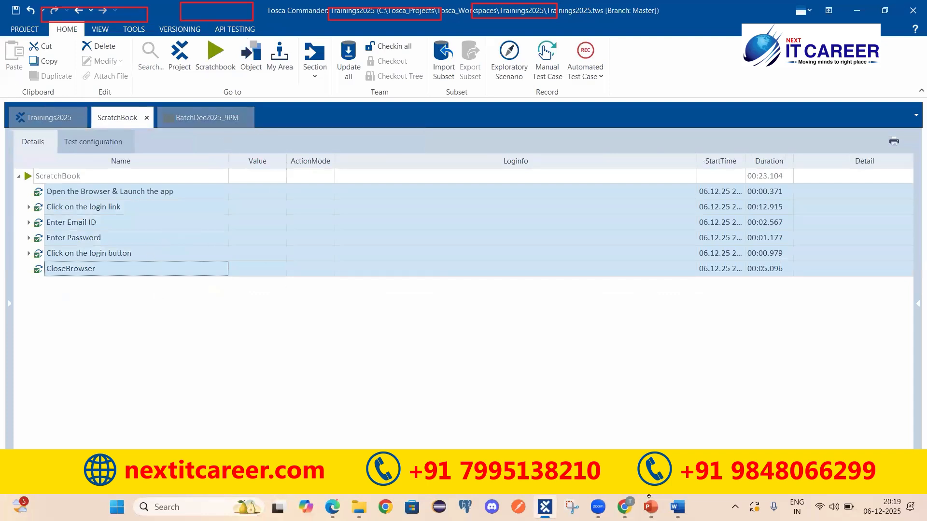
pyautogui.hotkey('alt', 'Tab')
pyautogui.click(243, 261)
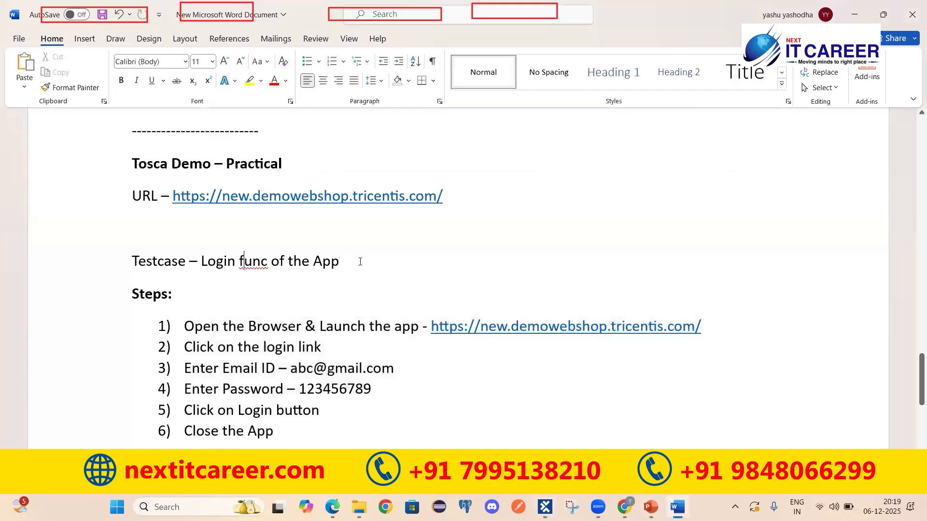
pyautogui.moveTo(339, 261); pyautogui.dragTo(201, 261)
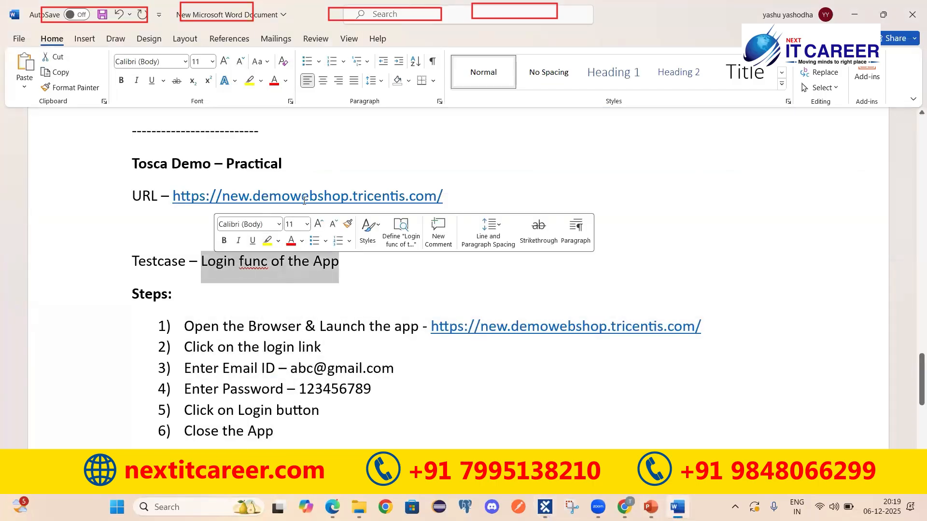
pyautogui.moveTo(285, 432); pyautogui.dragTo(132, 292)
pyautogui.hotkey('alt', 'Tab')
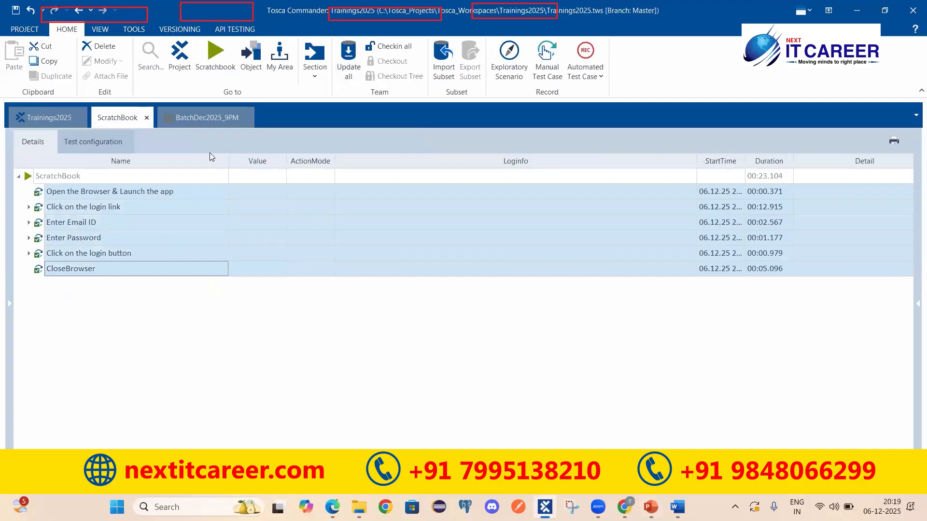
# Select all six test steps, Open the Browser & Launch the app through CloseBrowser
pyautogui.click(205, 118)
pyautogui.click(265, 193)
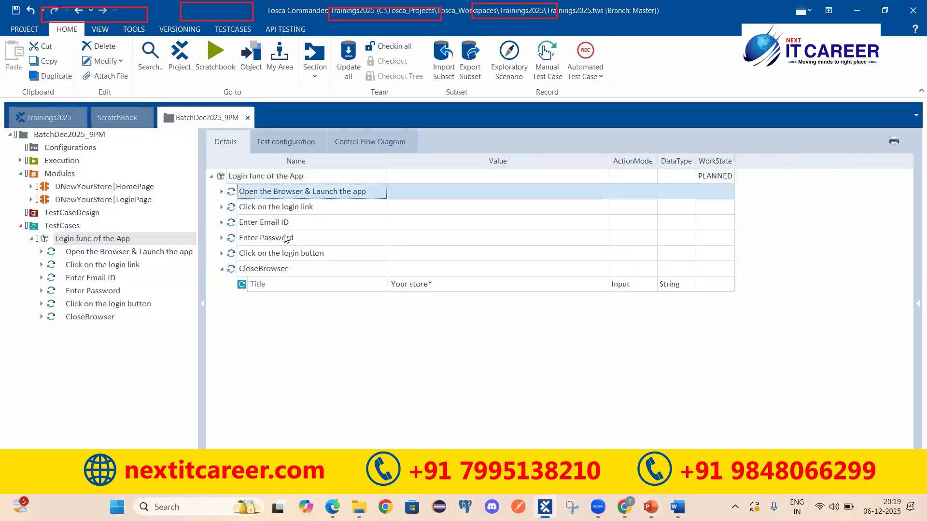
pyautogui.keyDown('shift'); pyautogui.click(335, 274); pyautogui.keyUp('shift')
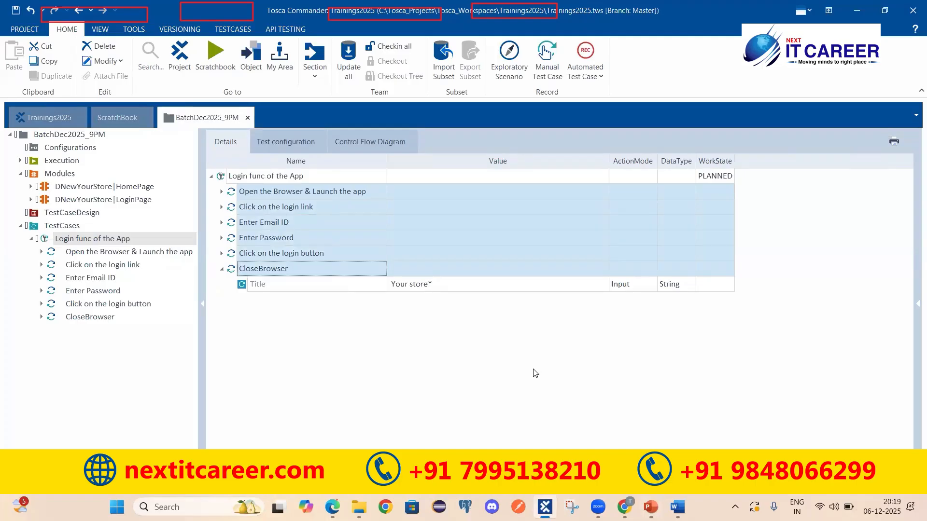
# Show PowerPoint's TOSCA AUTOMATION key features slide
pyautogui.click(651, 506)
pyautogui.scroll(5, 41, 245)
pyautogui.click(61, 256)
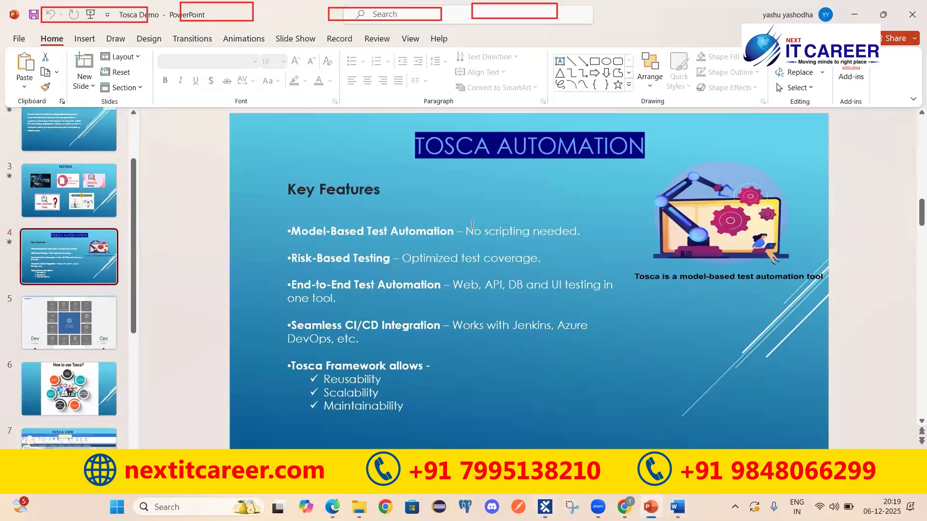
# Highlight part of the first key feature bullet, then reselect Login func of the App in Tosca
pyautogui.moveTo(487, 232); pyautogui.dragTo(542, 234)
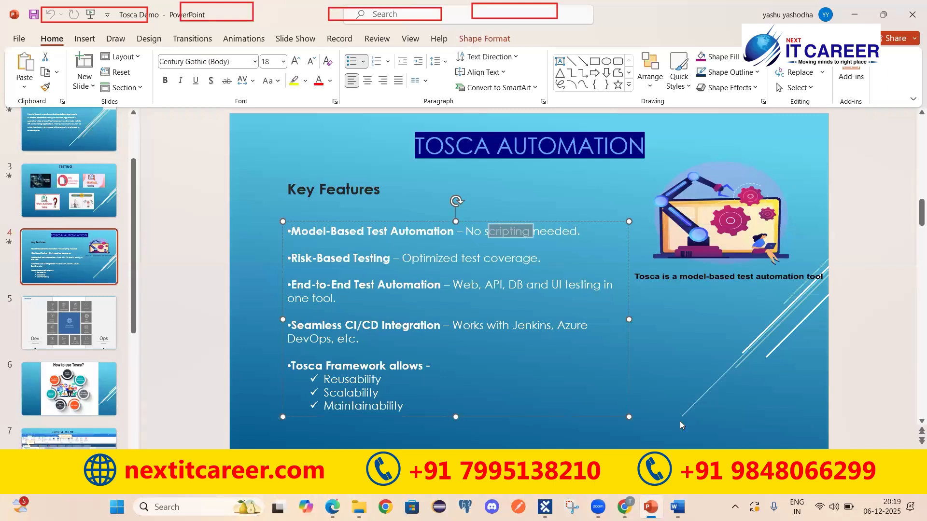
pyautogui.click(547, 506)
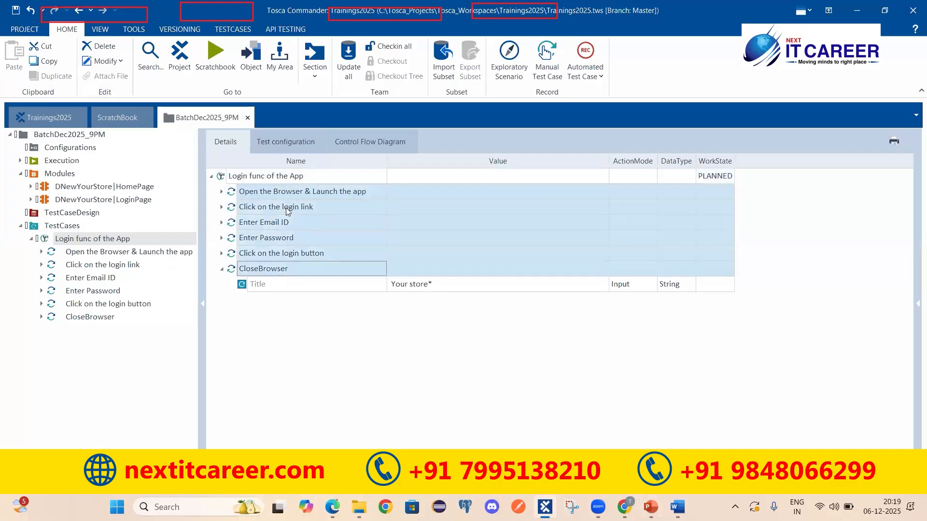
pyautogui.click(254, 176)
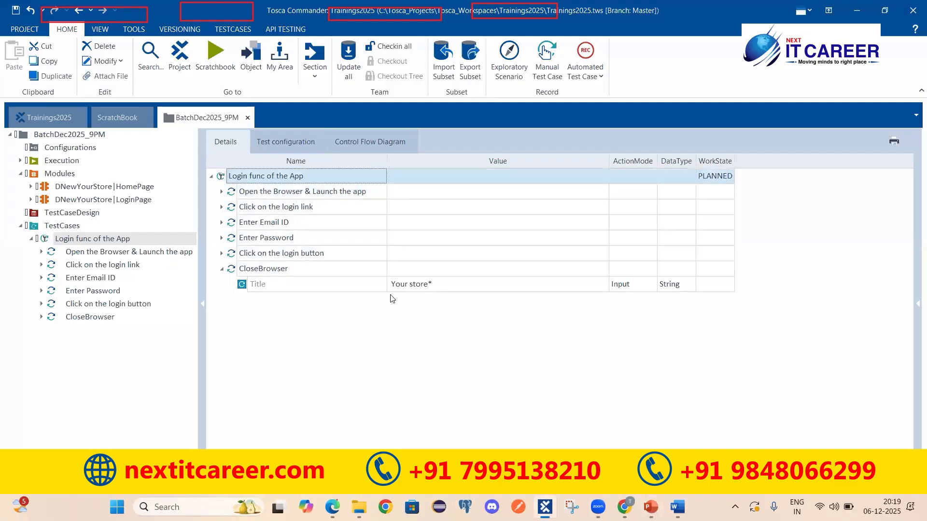
# Open a new blank tab in Chrome, then return to Tosca Commander
pyautogui.click(624, 506)
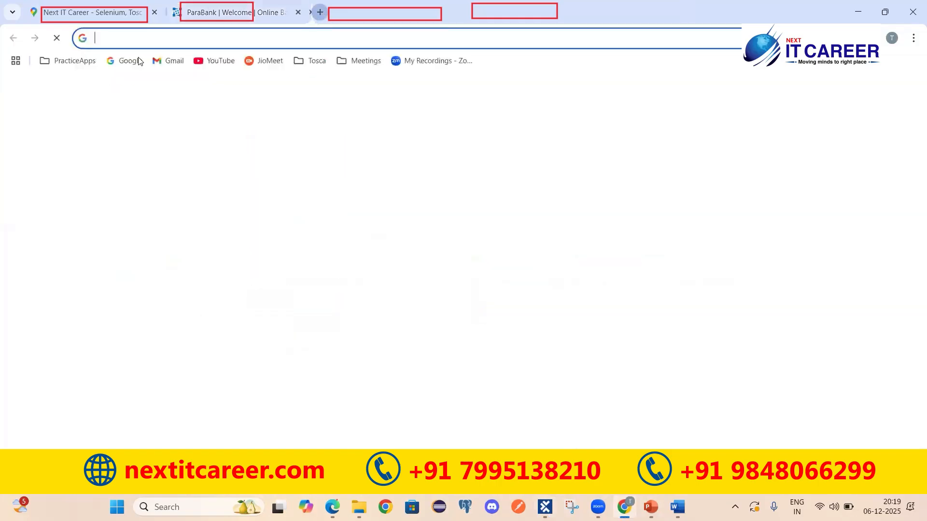
pyautogui.click(320, 12)
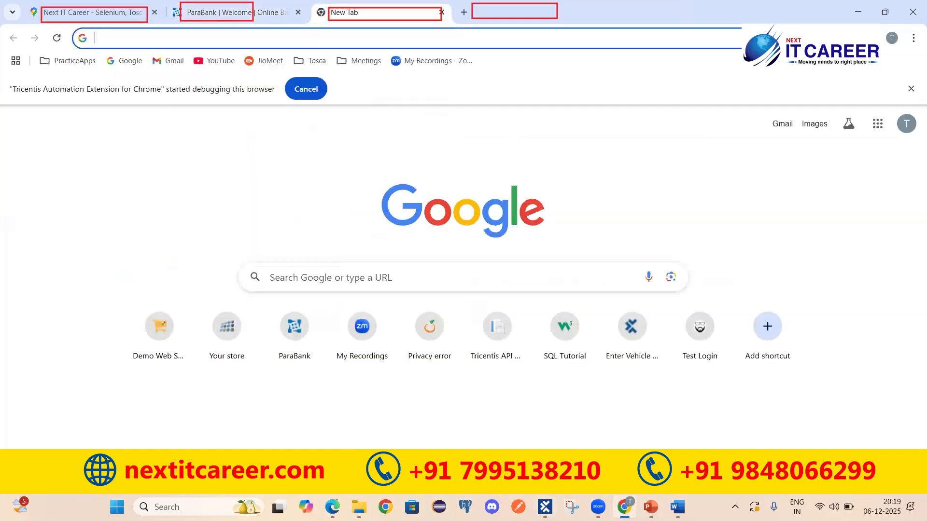
pyautogui.click(545, 507)
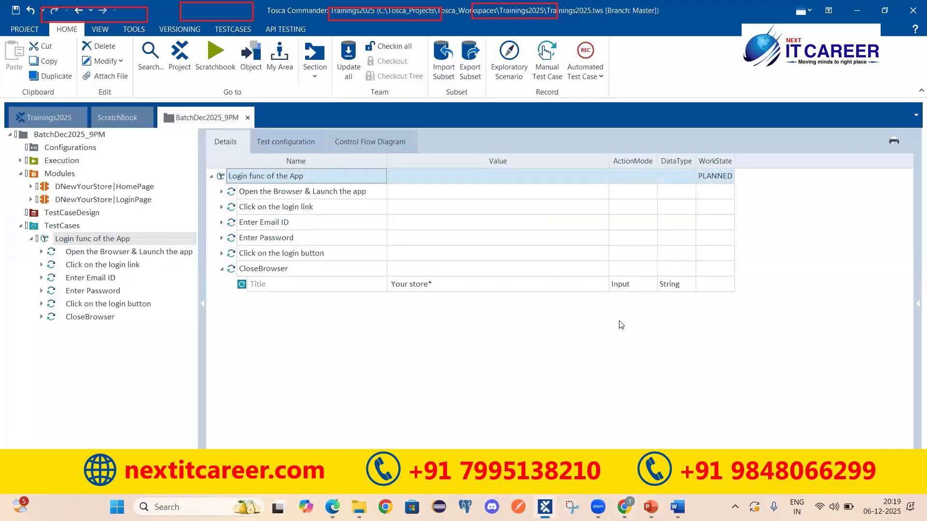
# In the Word notes, select the whole Tosca Demo – Practical heading
pyautogui.click(677, 507)
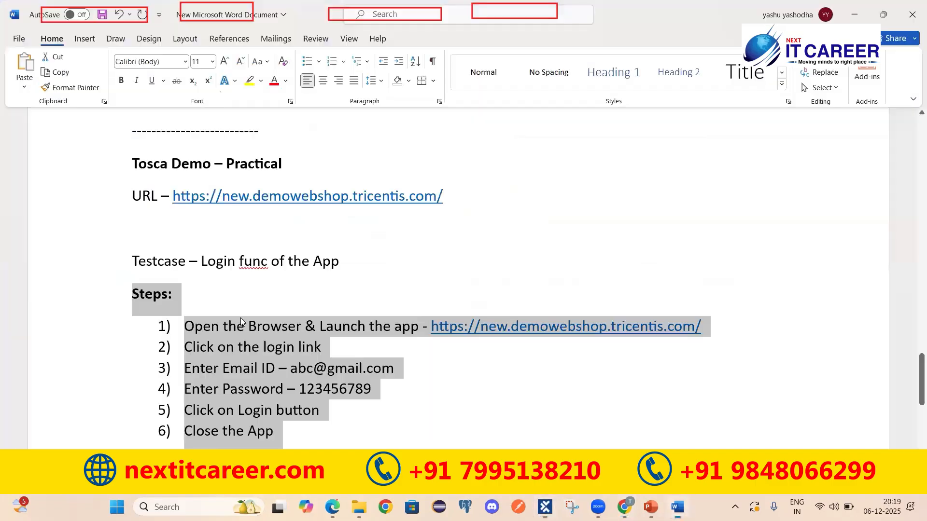
pyautogui.click(165, 166)
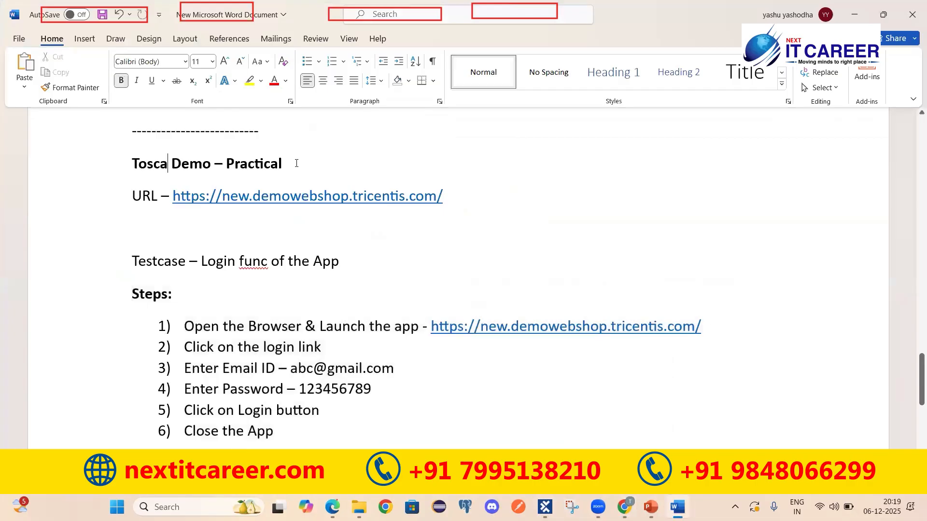
pyautogui.press('End')
pyautogui.hotkey('ctrl', 'shift', 'Left')
pyautogui.hotkey('ctrl', 'shift', 'Left')
pyautogui.tripleClick(173, 159)
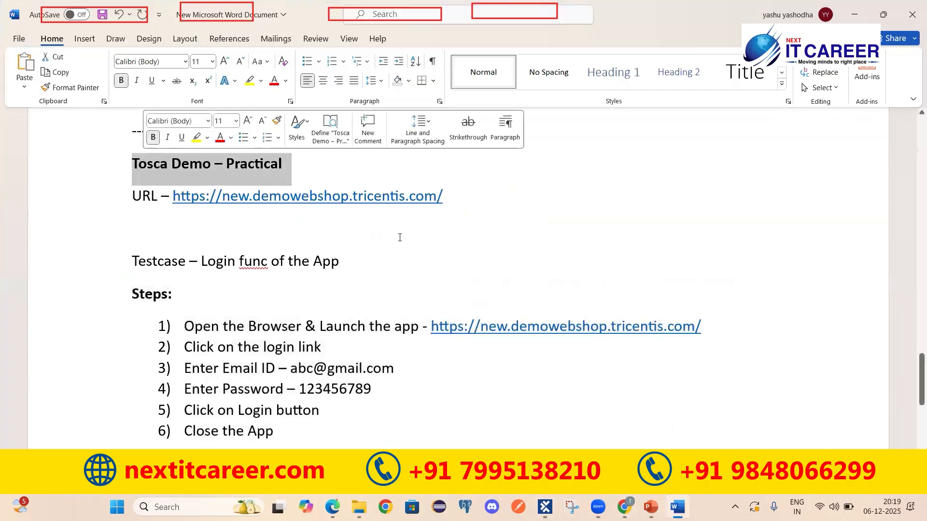